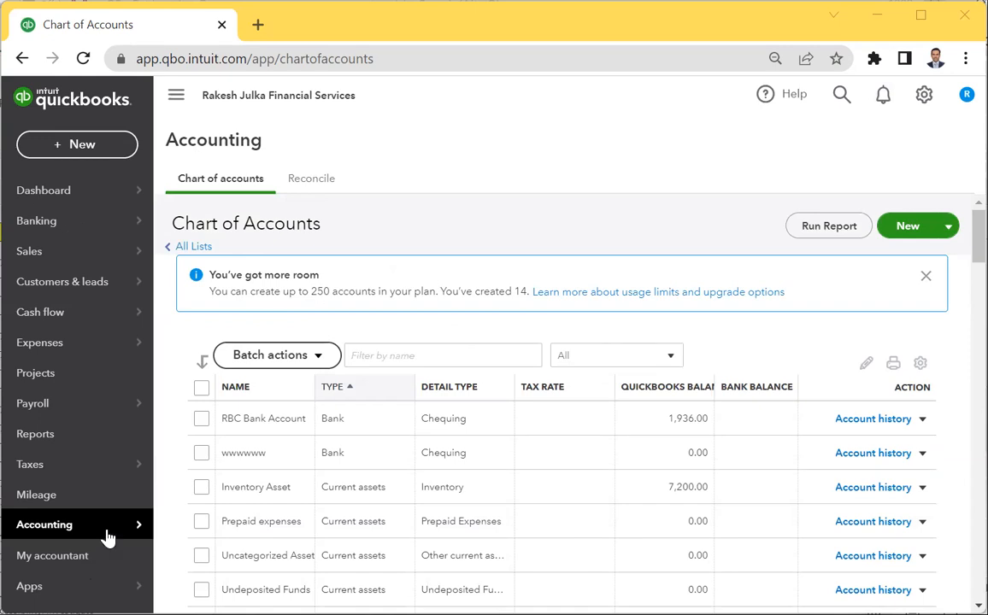
Return to the Dashboard, briefly view and close the company settings, then bring up the gear menu.
{"action": "mouse_move", "coordinate": [107, 537]}
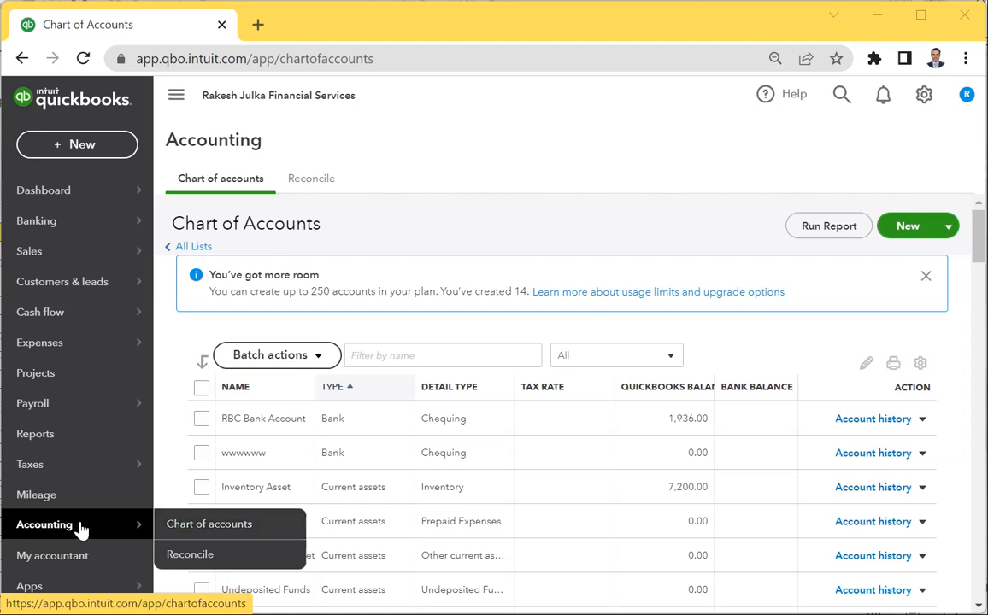
{"action": "left_click", "coordinate": [43, 187]}
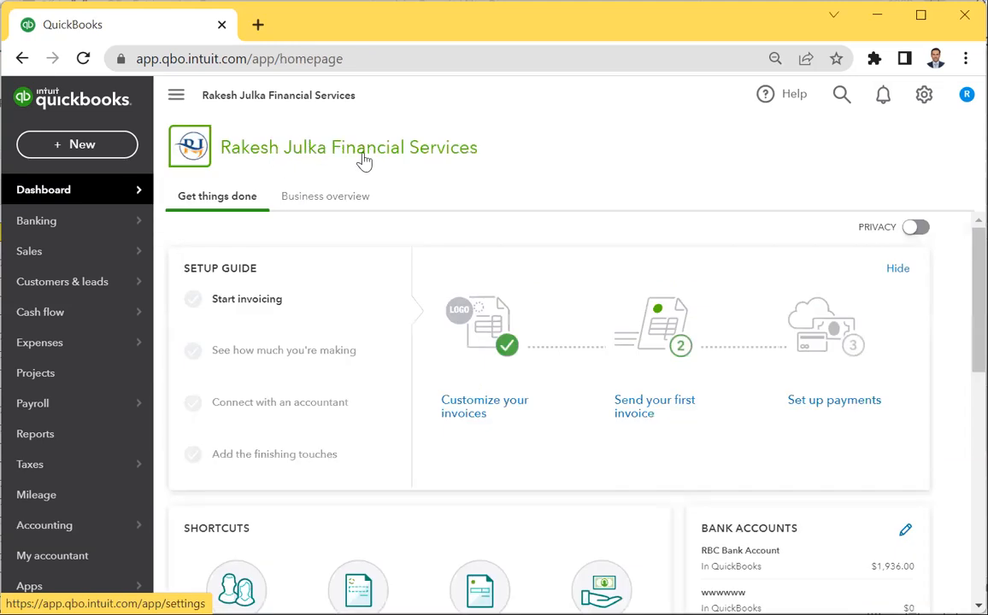
{"action": "left_click", "coordinate": [421, 154]}
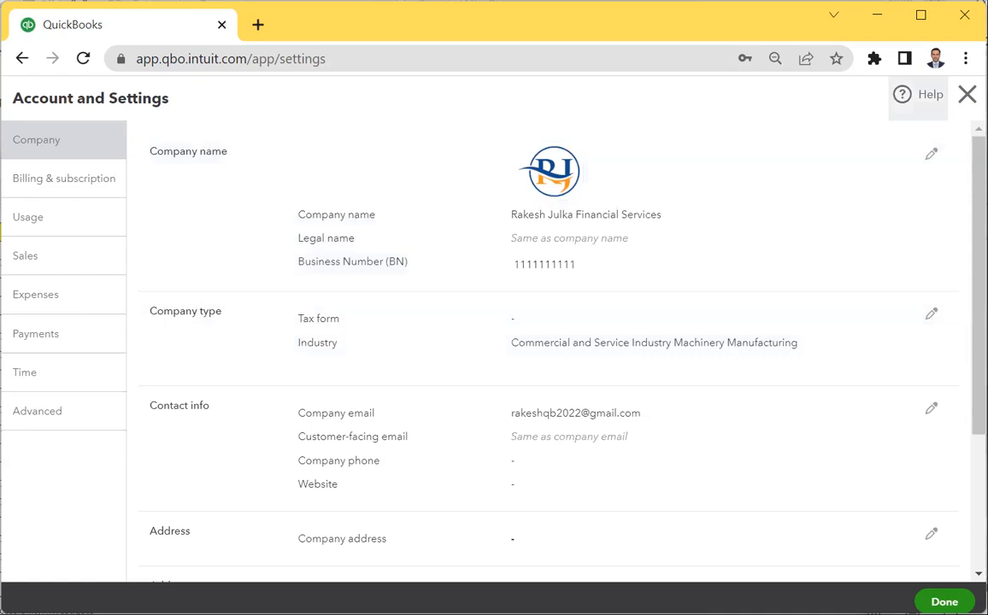
{"action": "left_click", "coordinate": [967, 95]}
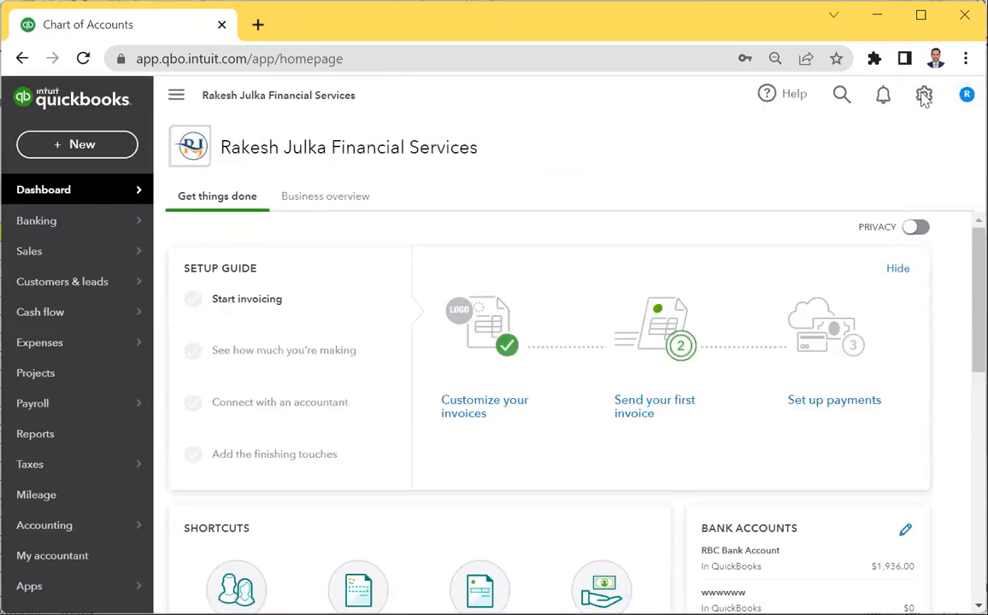
{"action": "left_click", "coordinate": [924, 95]}
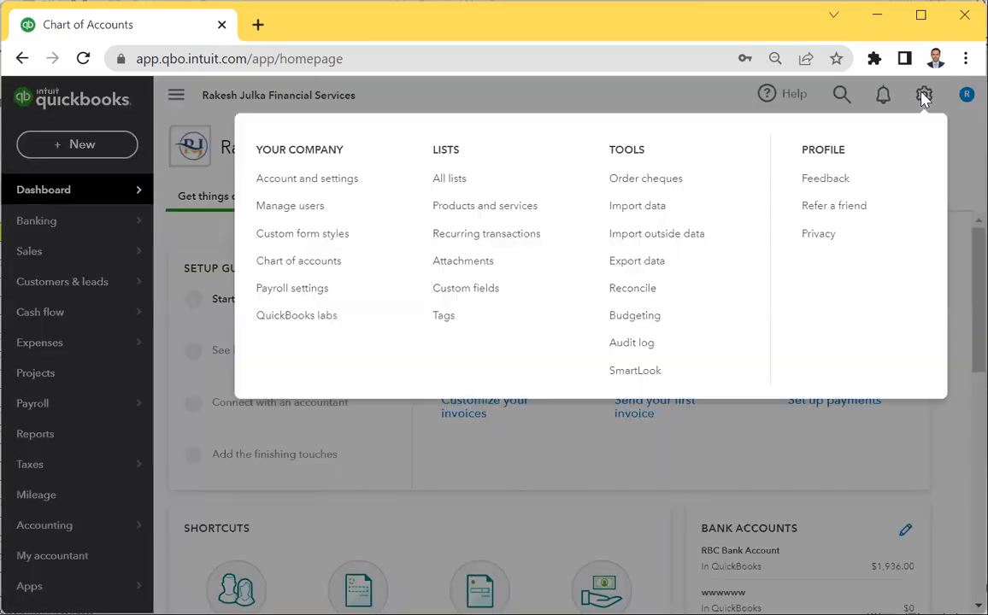
Go to Account and settings, edit the Company name section and bring up the Logos chooser.
{"action": "left_click", "coordinate": [341, 187]}
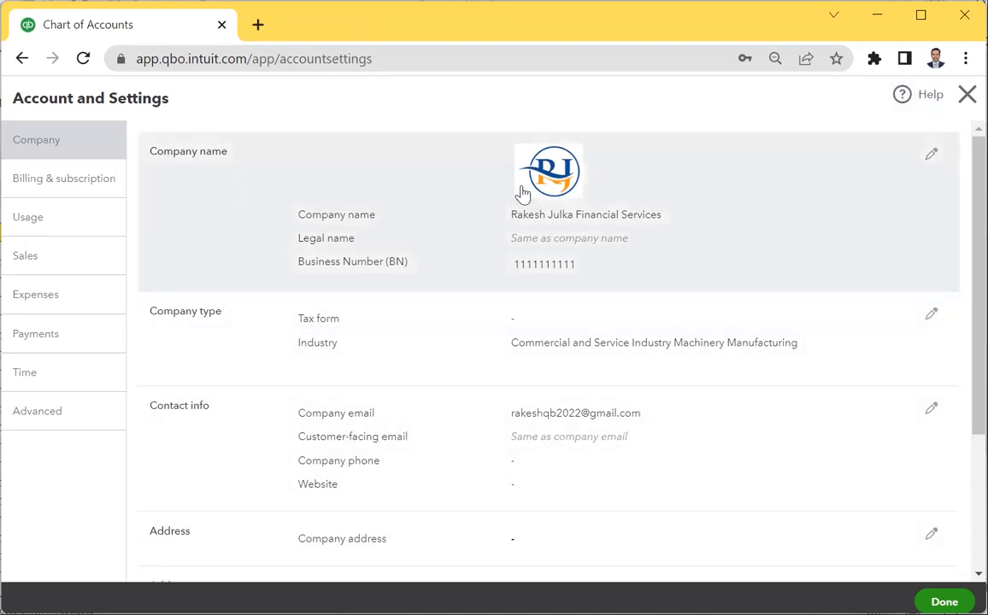
{"action": "left_click", "coordinate": [560, 197]}
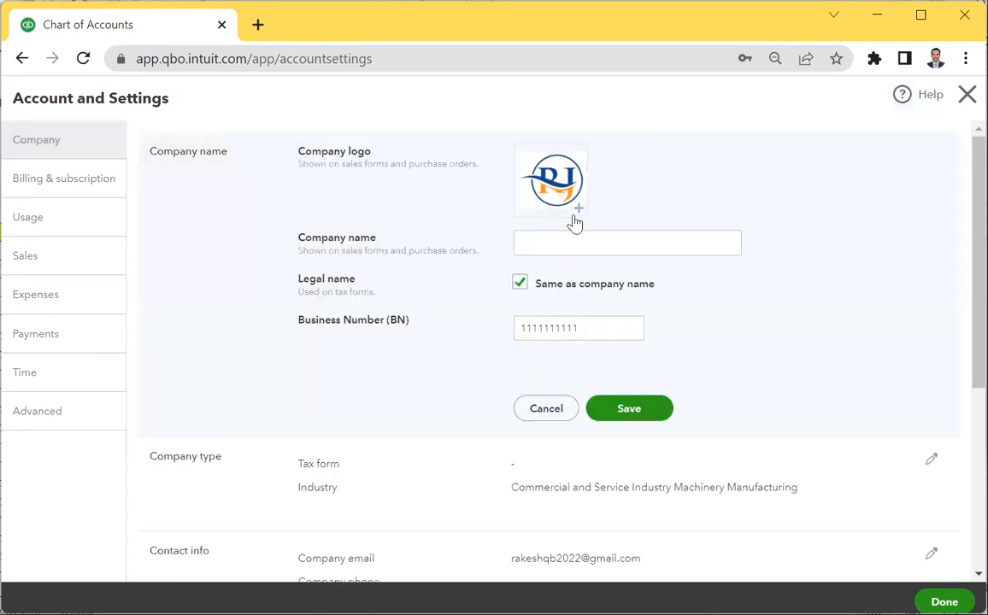
{"action": "left_click", "coordinate": [580, 211]}
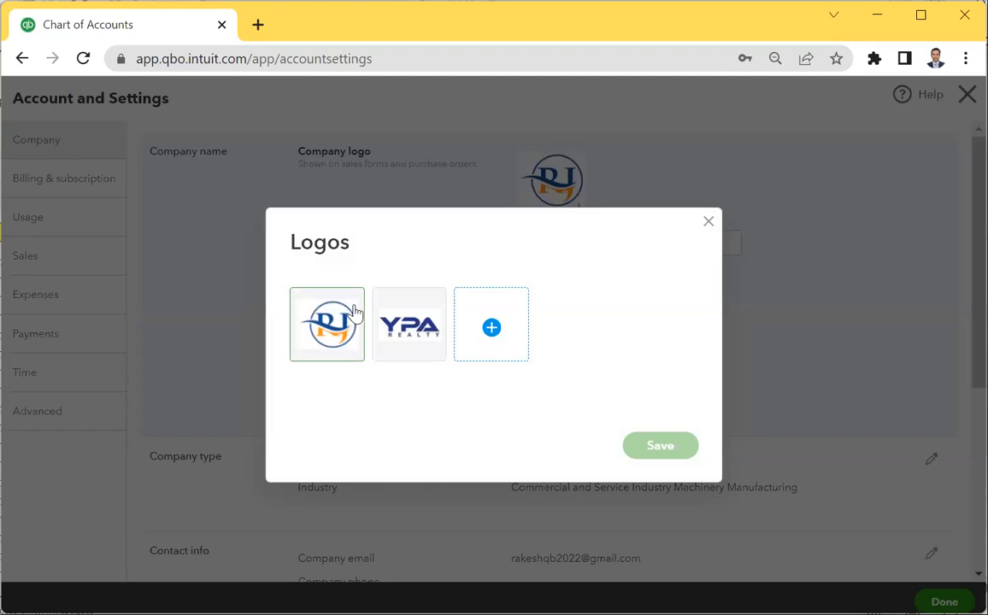
Upload the RJ Board (1) image as a new logo, keep the RJ logo selected, and save.
{"action": "left_click", "coordinate": [493, 331]}
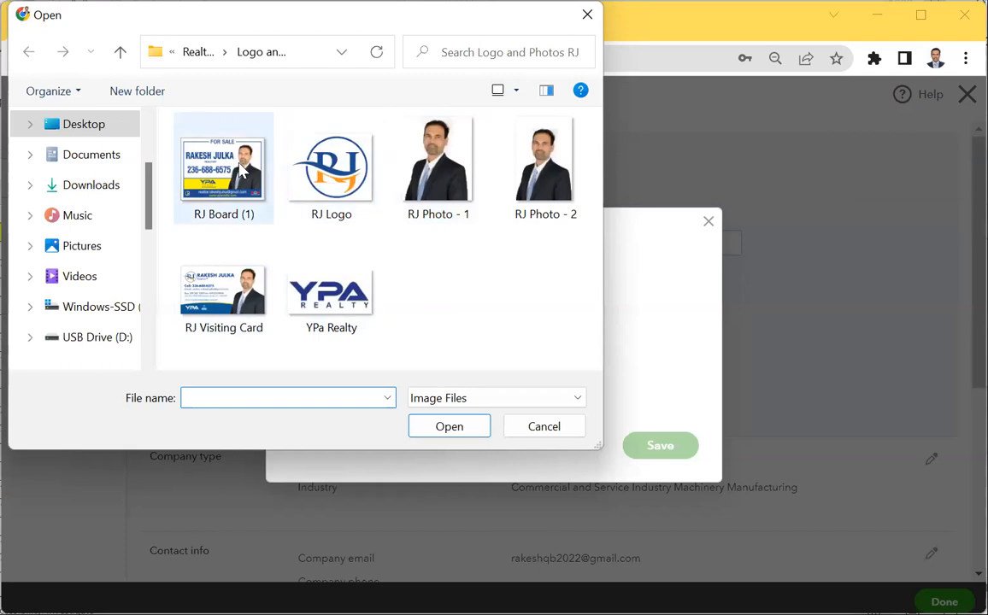
{"action": "left_click", "coordinate": [207, 171]}
{"action": "left_click", "coordinate": [453, 427]}
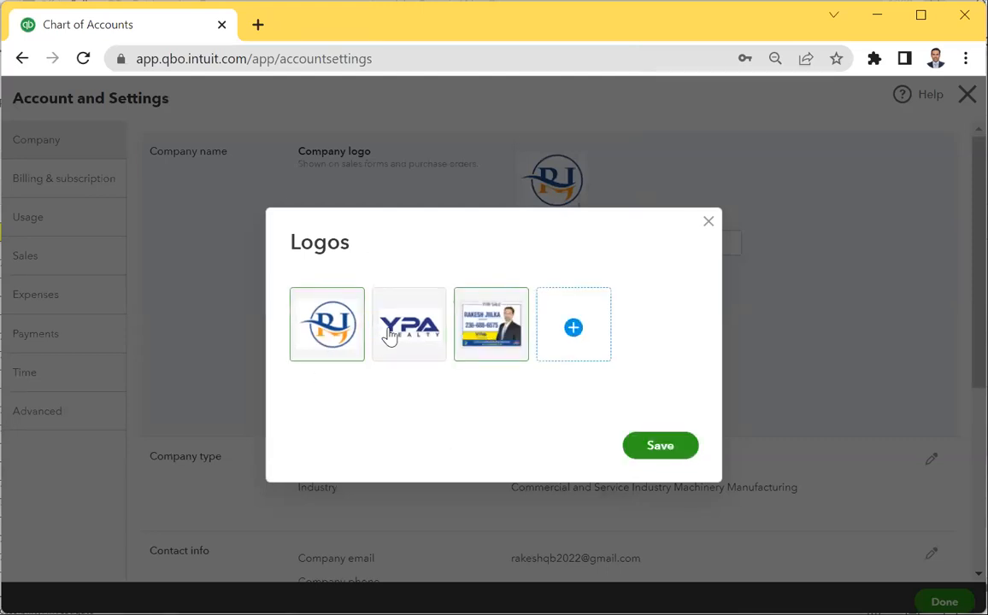
{"action": "left_click", "coordinate": [324, 333]}
{"action": "left_click", "coordinate": [659, 453]}
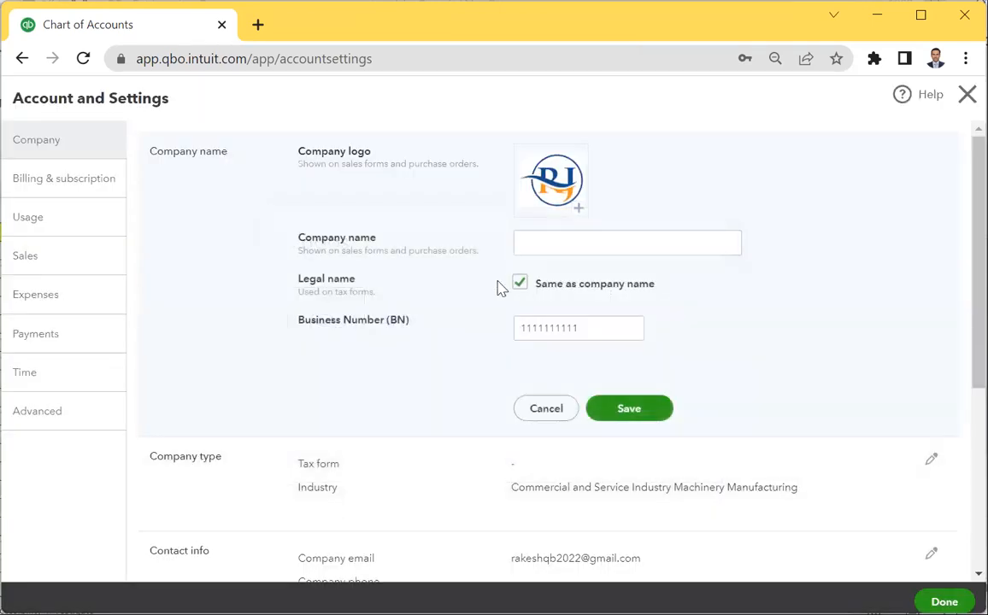
{"action": "left_click", "coordinate": [562, 246]}
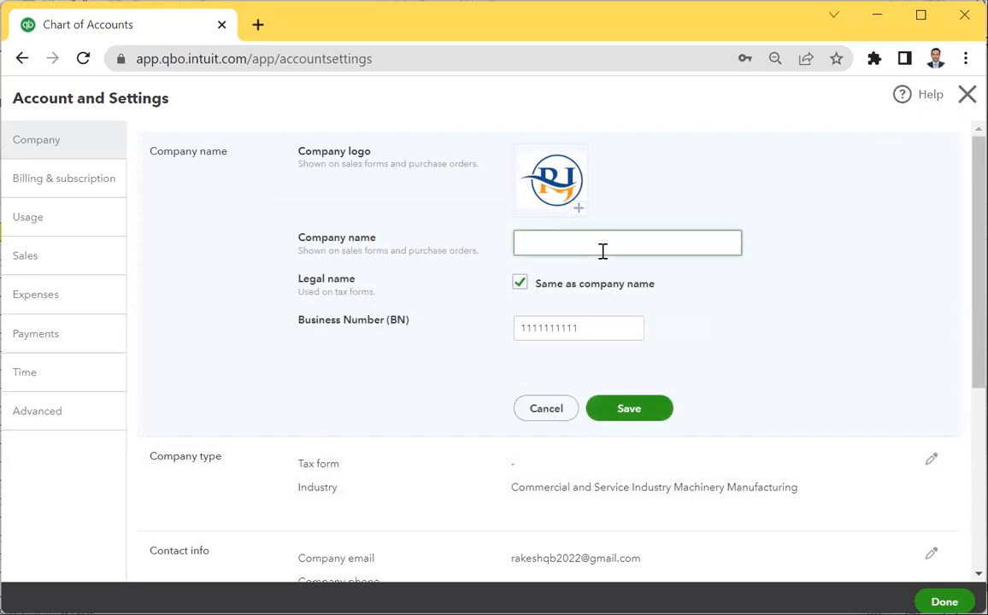
{"action": "left_click", "coordinate": [601, 333]}
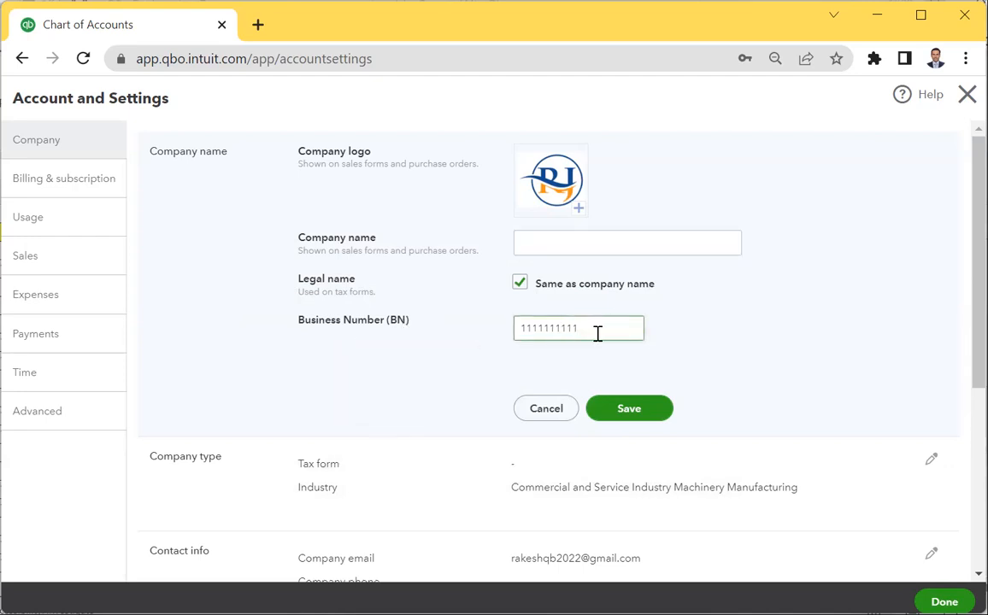
{"action": "left_click_drag", "start_coordinate": [598, 333], "coordinate": [442, 340]}
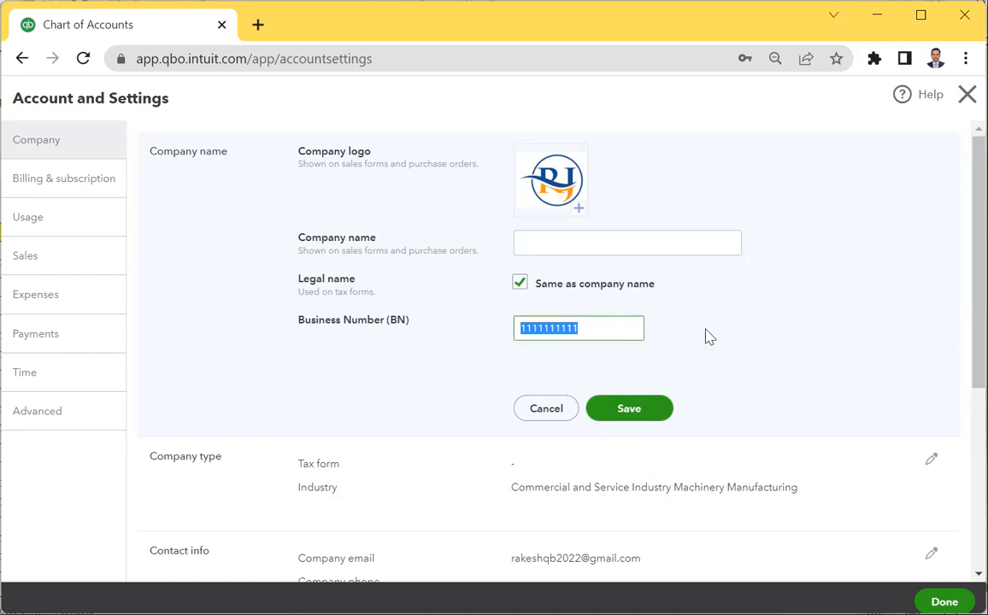
{"action": "left_click", "coordinate": [629, 332]}
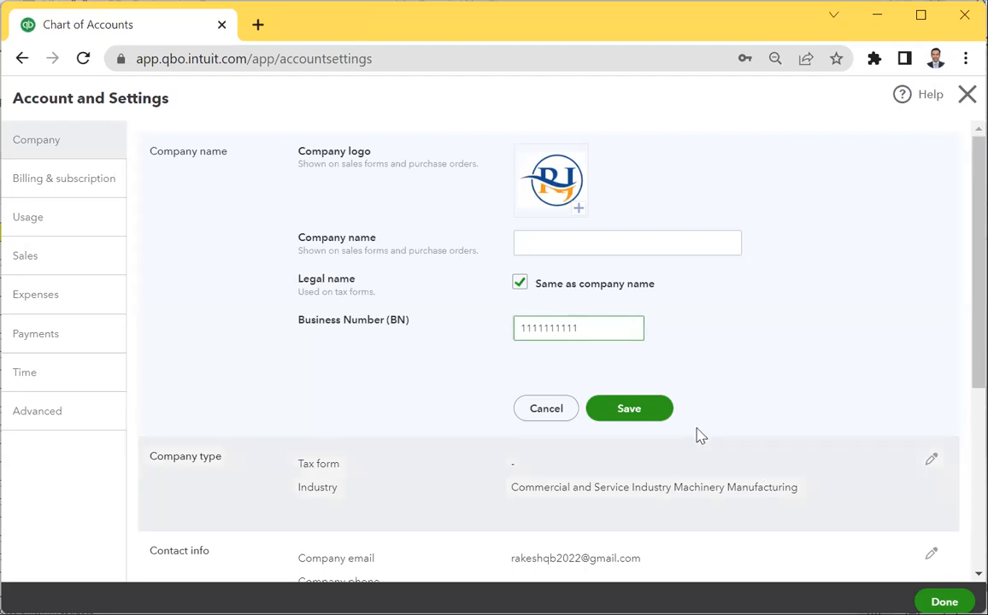
{"action": "left_click", "coordinate": [623, 427]}
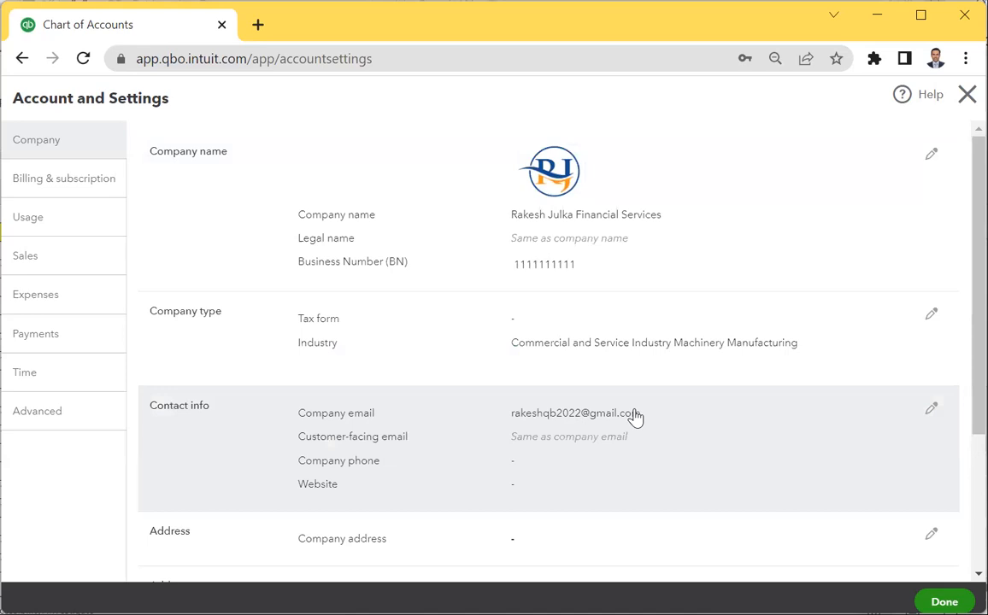
{"action": "scroll", "coordinate": [513, 384], "scroll_direction": "down", "scroll_amount": 1}
Enter the company phone number and website in Contact info and save them.
{"action": "left_click", "coordinate": [369, 343]}
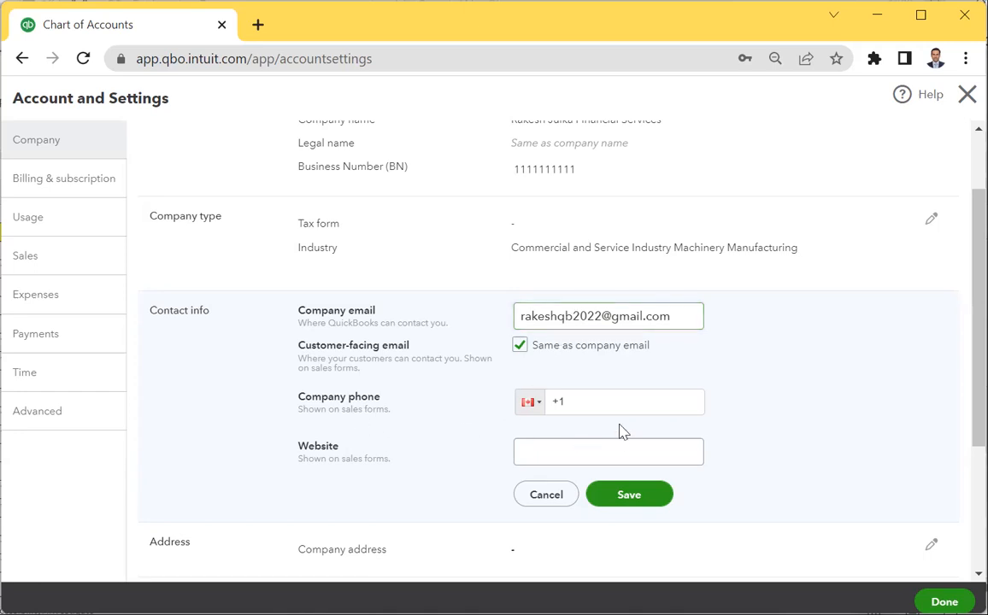
{"action": "left_click", "coordinate": [695, 400]}
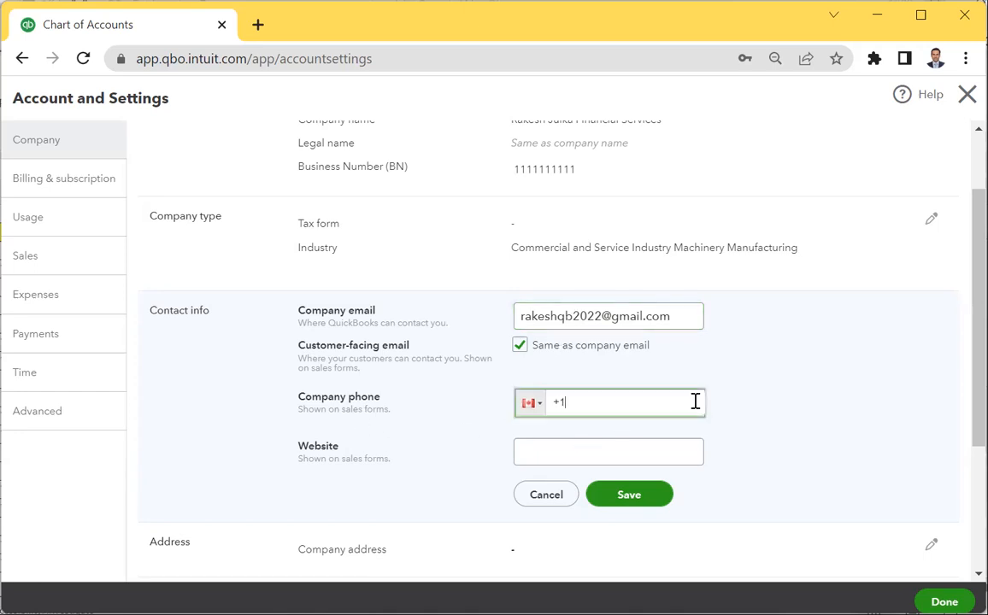
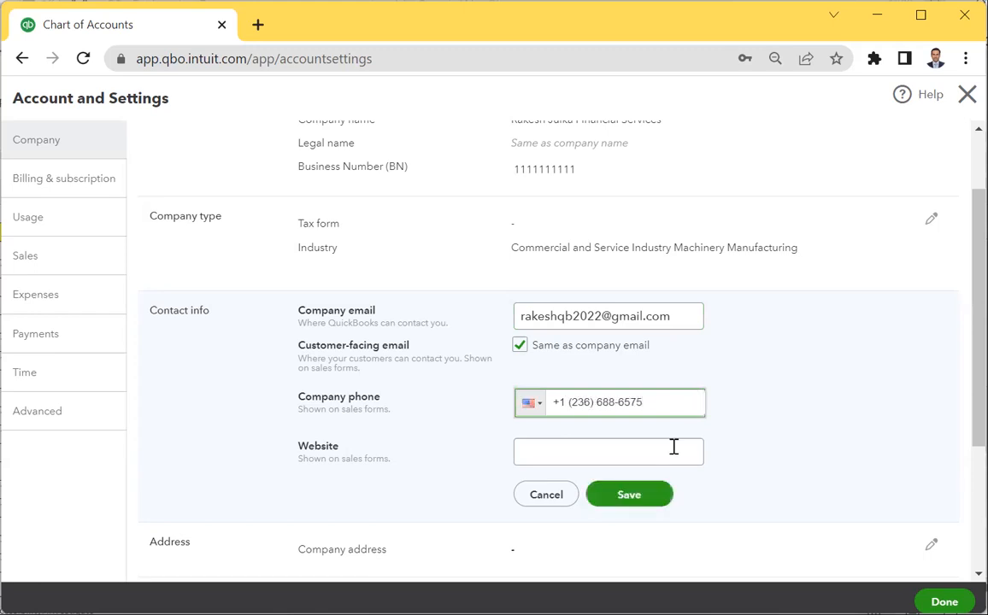
{"action": "left_click", "coordinate": [592, 454]}
{"action": "type", "text": "www"}
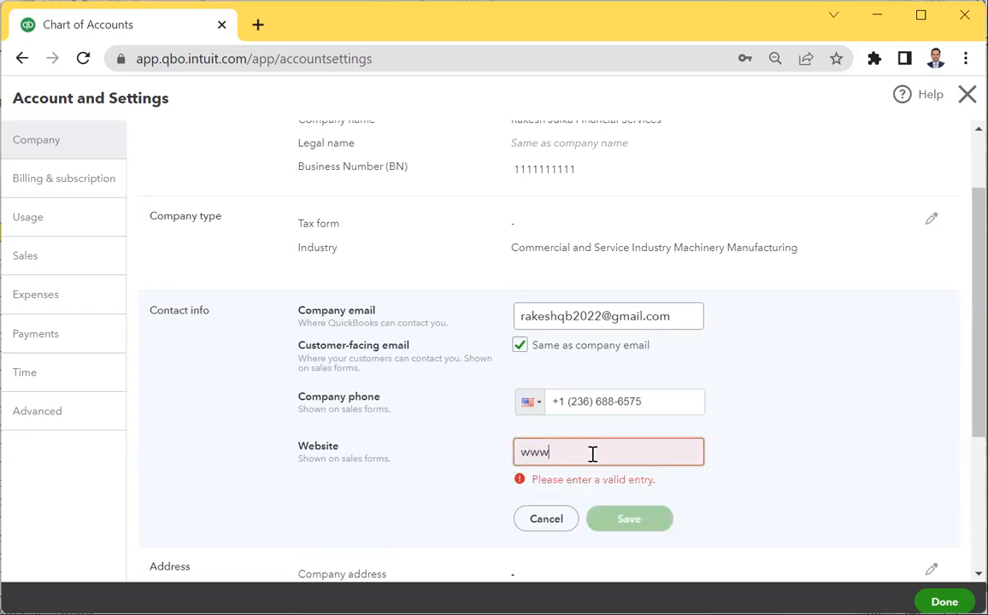
{"action": "type", "text": ".rakeshjulka.ca"}
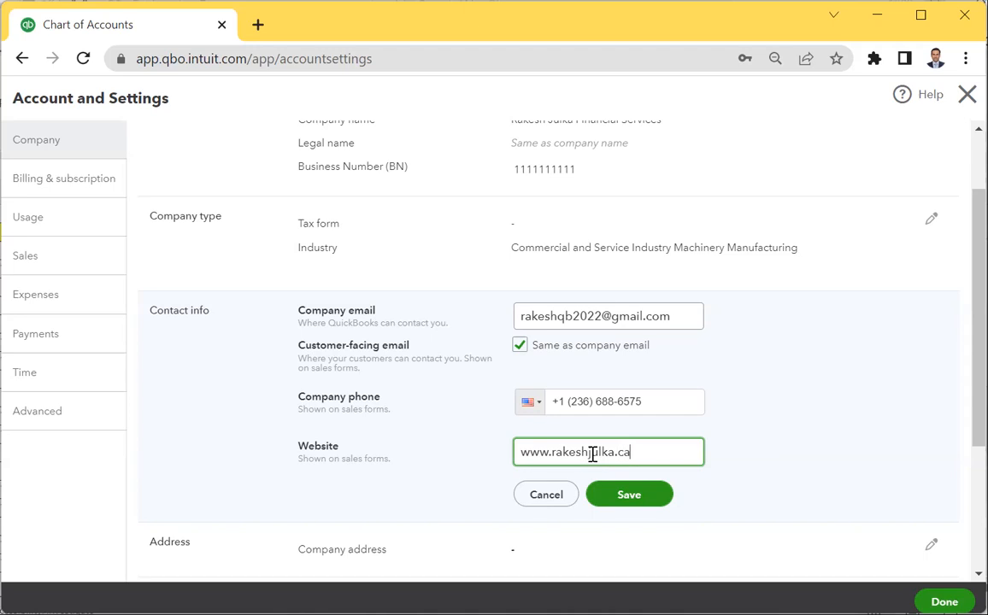
{"action": "left_click", "coordinate": [626, 500]}
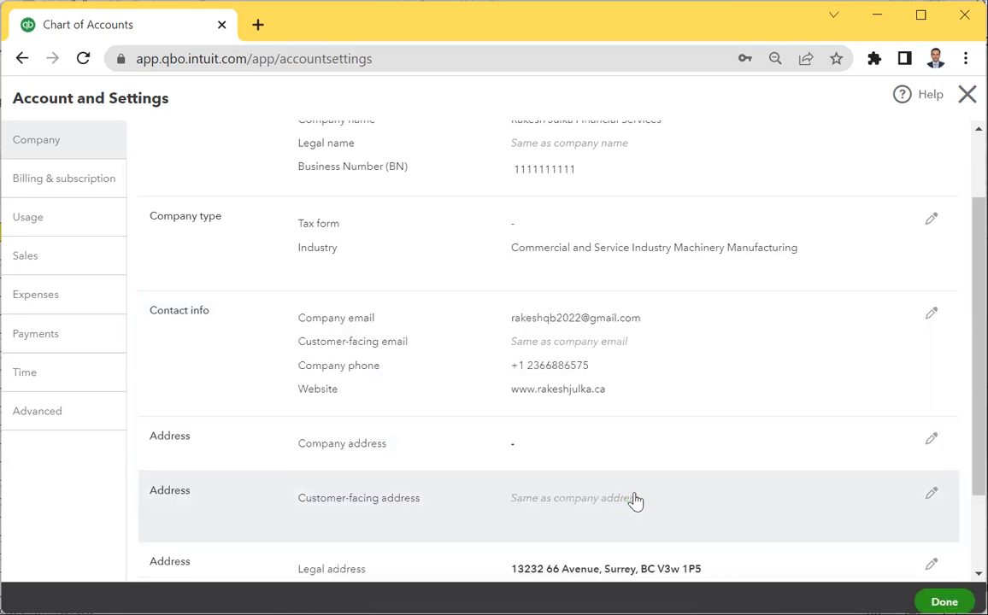
Make the legal address the same as the company address, save it, and close Account and Settings.
{"action": "scroll", "coordinate": [596, 422], "scroll_direction": "down", "scroll_amount": 2}
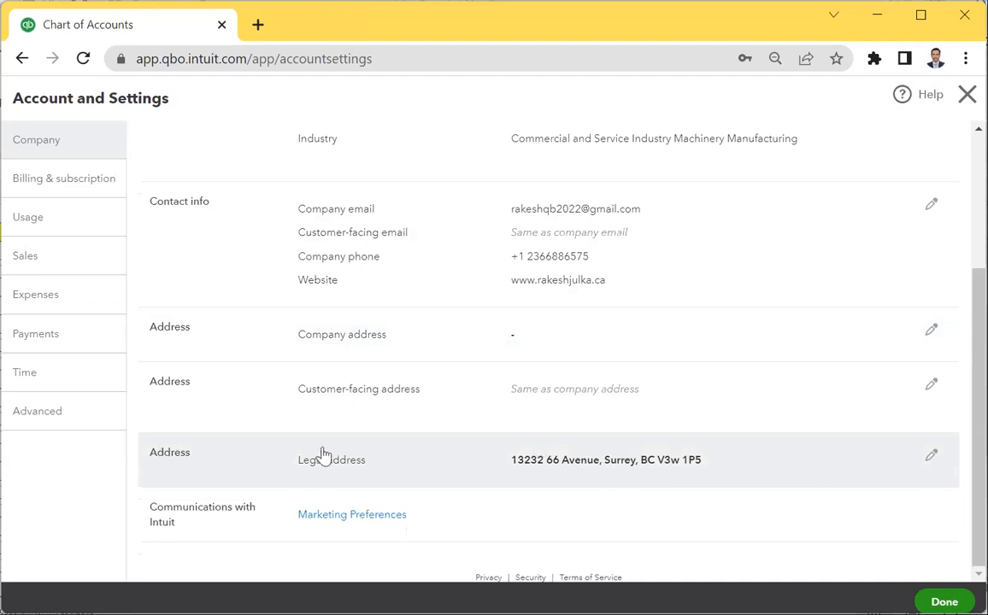
{"action": "left_click", "coordinate": [347, 471]}
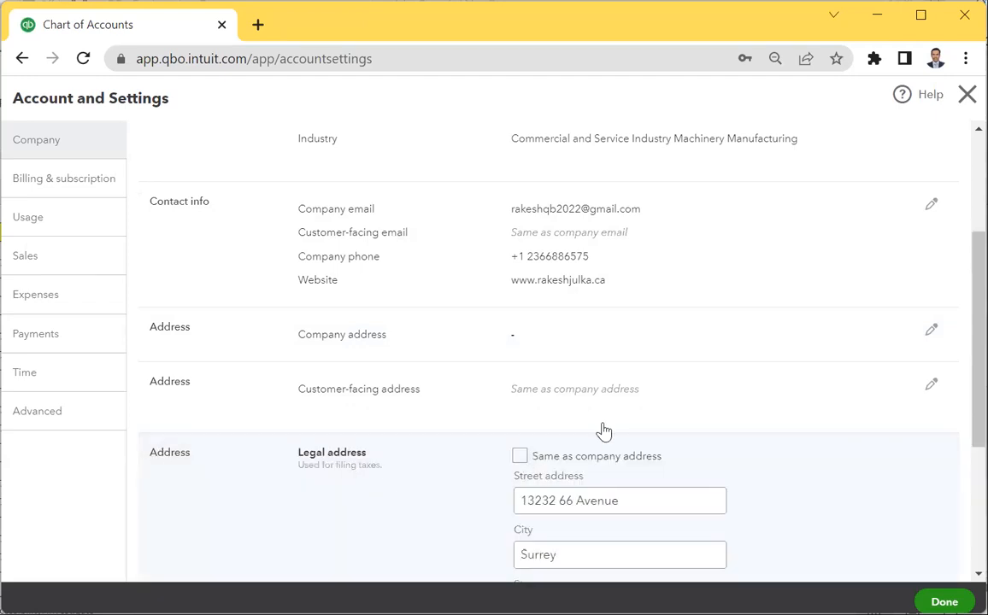
{"action": "scroll", "coordinate": [628, 479], "scroll_direction": "down", "scroll_amount": 3}
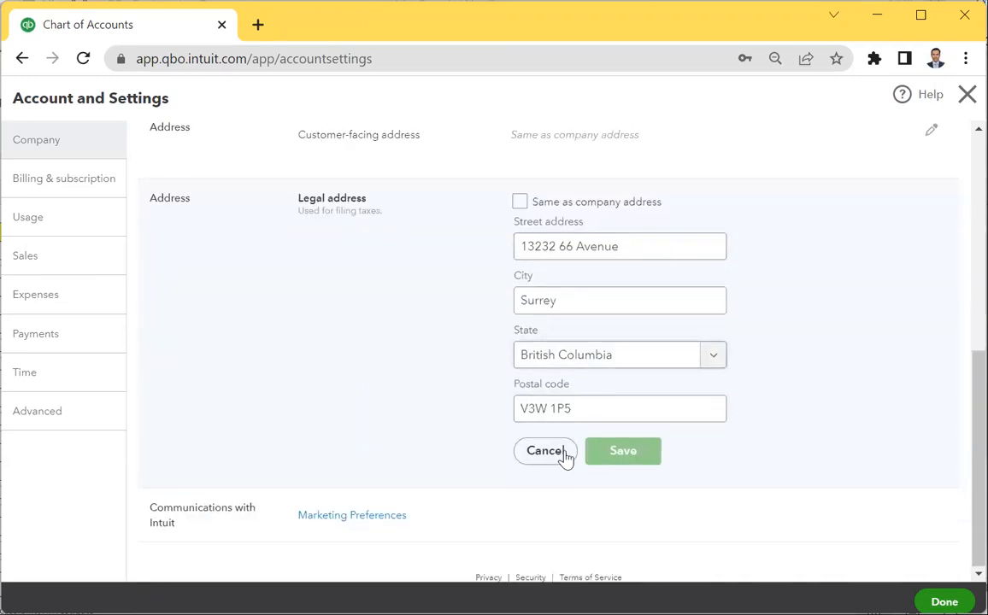
{"action": "left_click", "coordinate": [646, 256]}
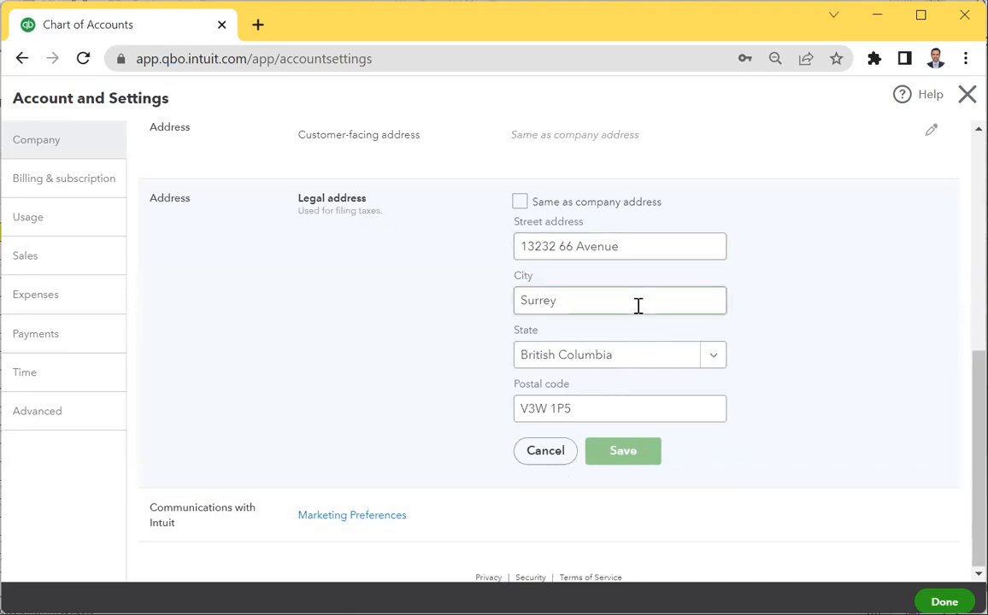
{"action": "scroll", "coordinate": [637, 307], "scroll_direction": "up", "scroll_amount": 1}
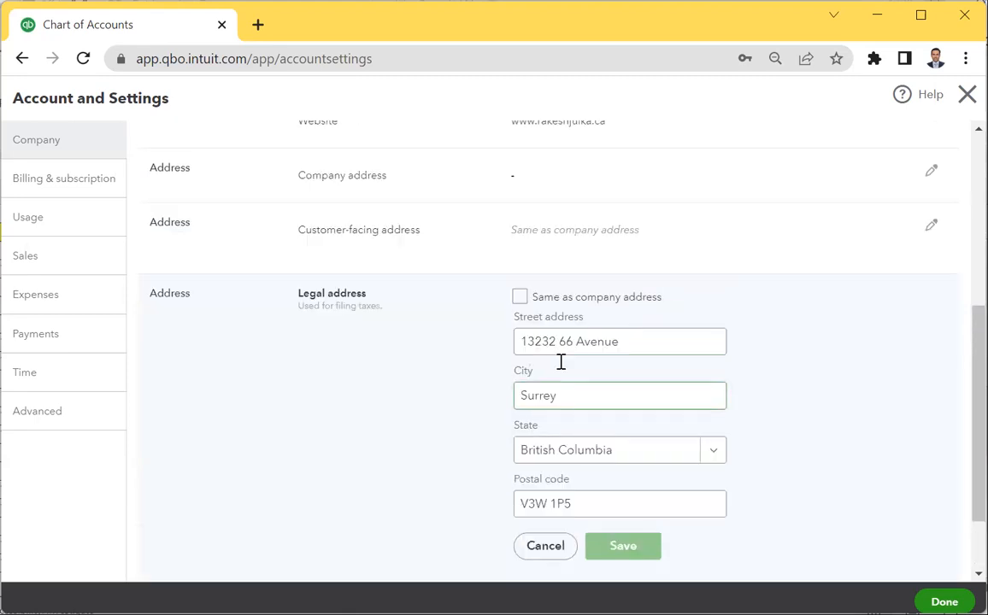
{"action": "left_click", "coordinate": [519, 298]}
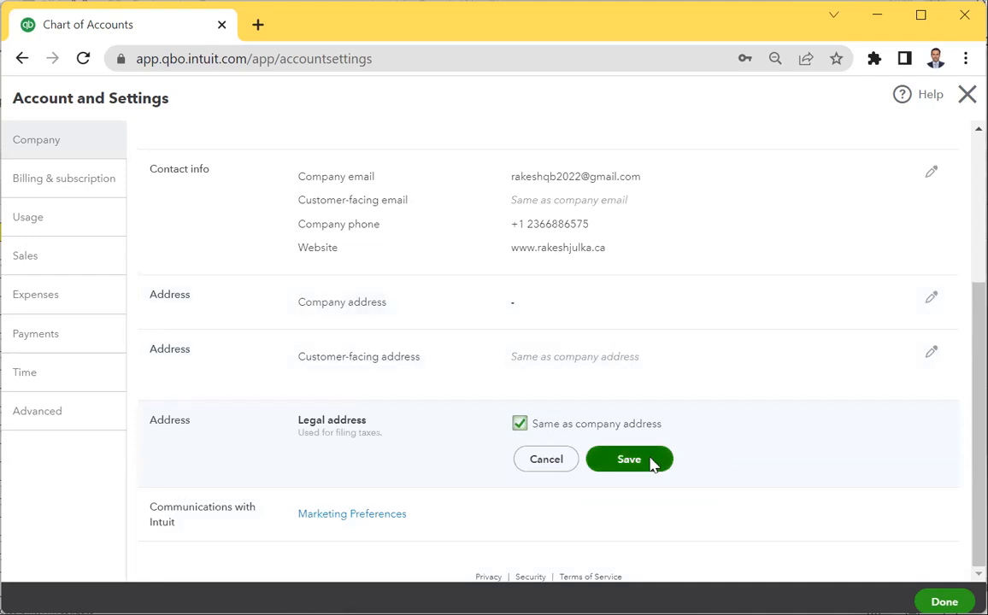
{"action": "left_click", "coordinate": [630, 460]}
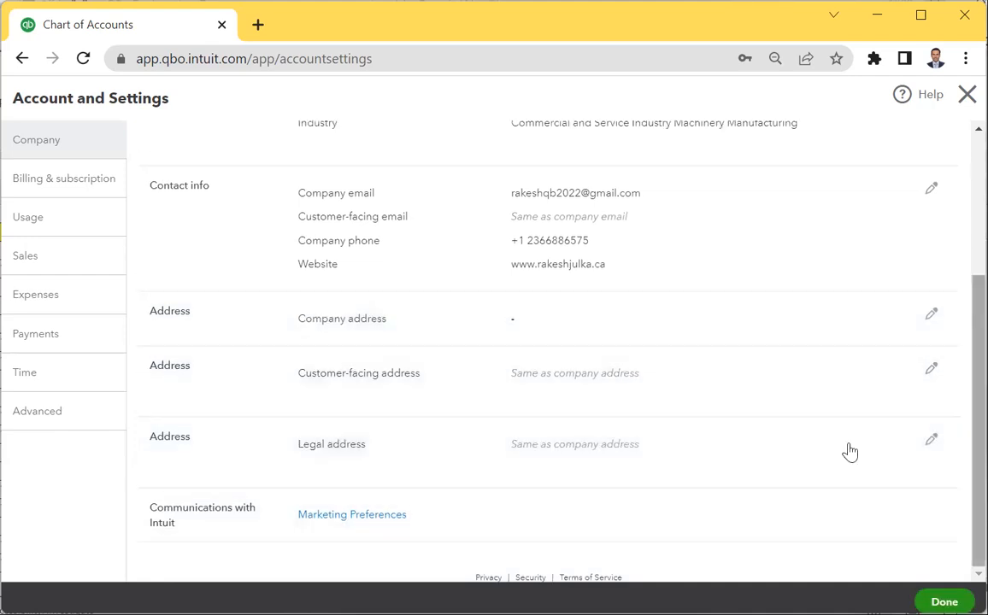
{"action": "left_click", "coordinate": [945, 602]}
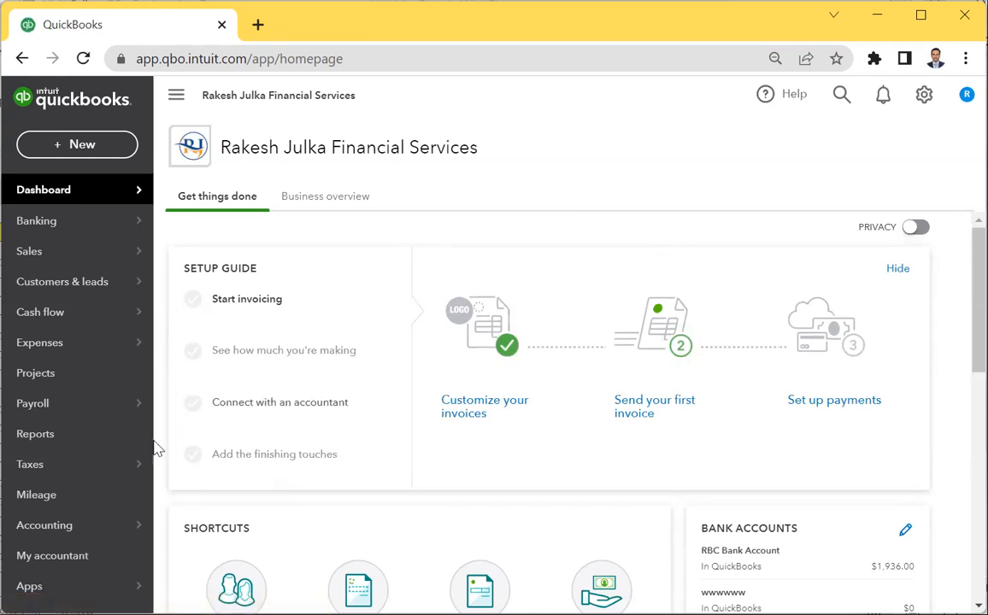
Scroll the dashboard and reveal the sidebar's Accounting menu with Chart of accounts and Reconcile.
{"action": "scroll", "coordinate": [155, 448], "scroll_direction": "down", "scroll_amount": 2}
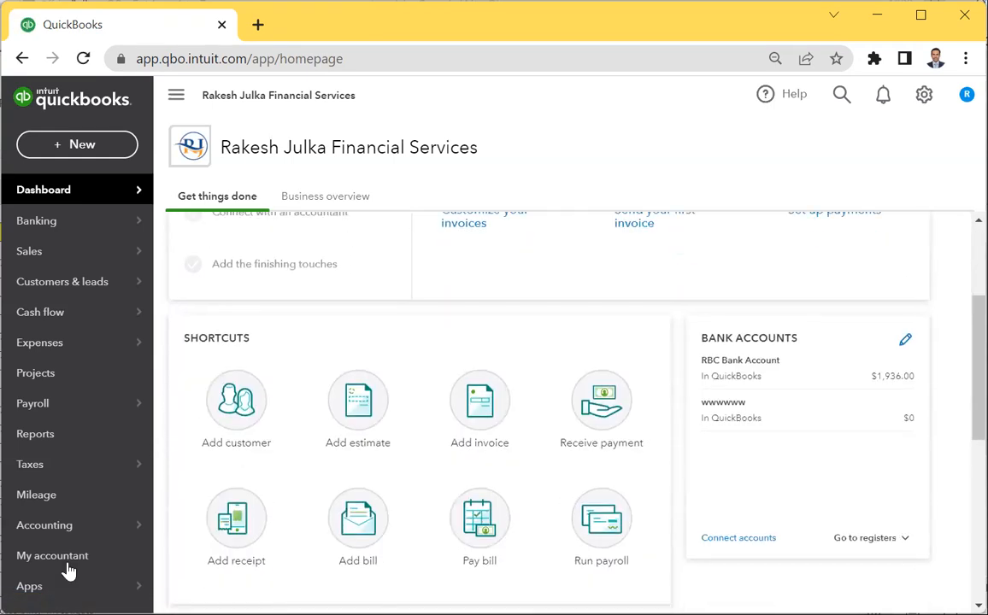
{"action": "left_click", "coordinate": [70, 567]}
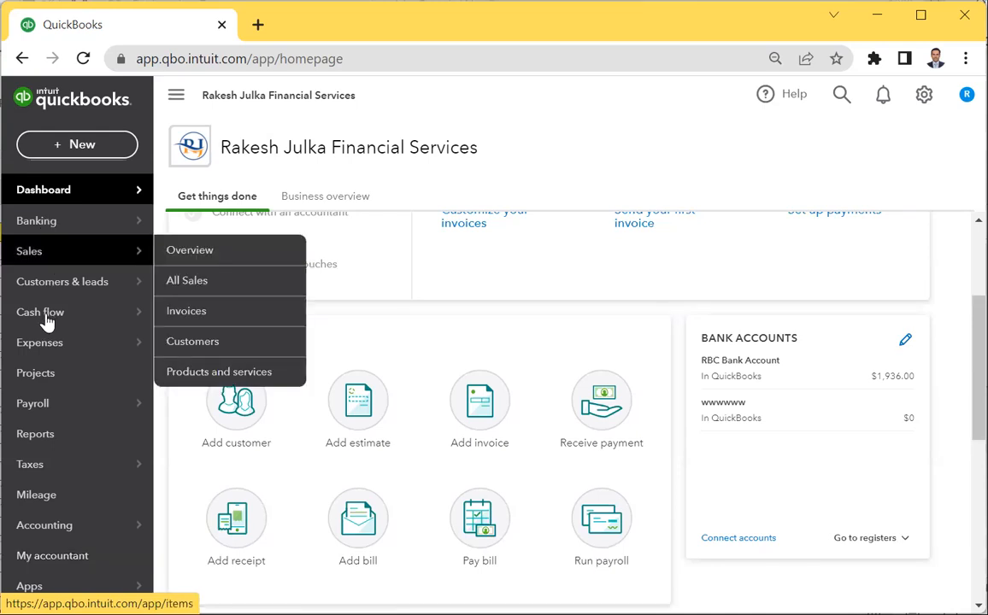
{"action": "mouse_move", "coordinate": [46, 321]}
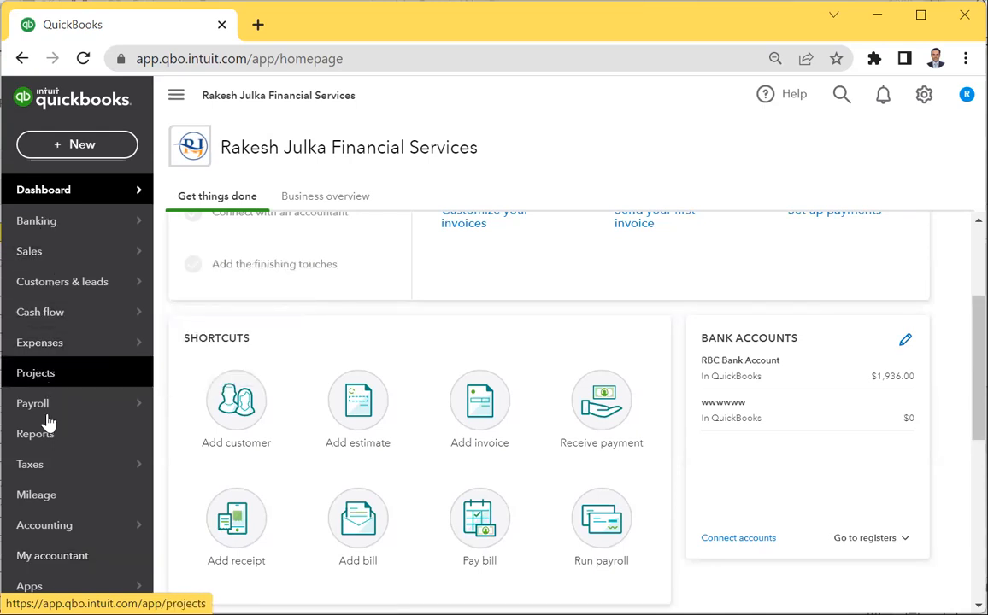
{"action": "mouse_move", "coordinate": [47, 416]}
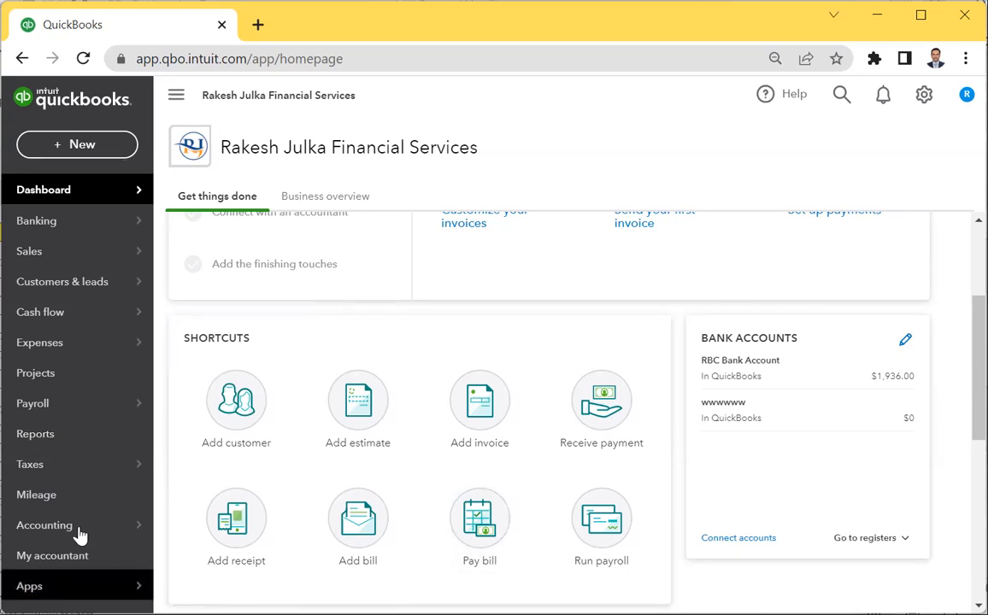
{"action": "mouse_move", "coordinate": [80, 534]}
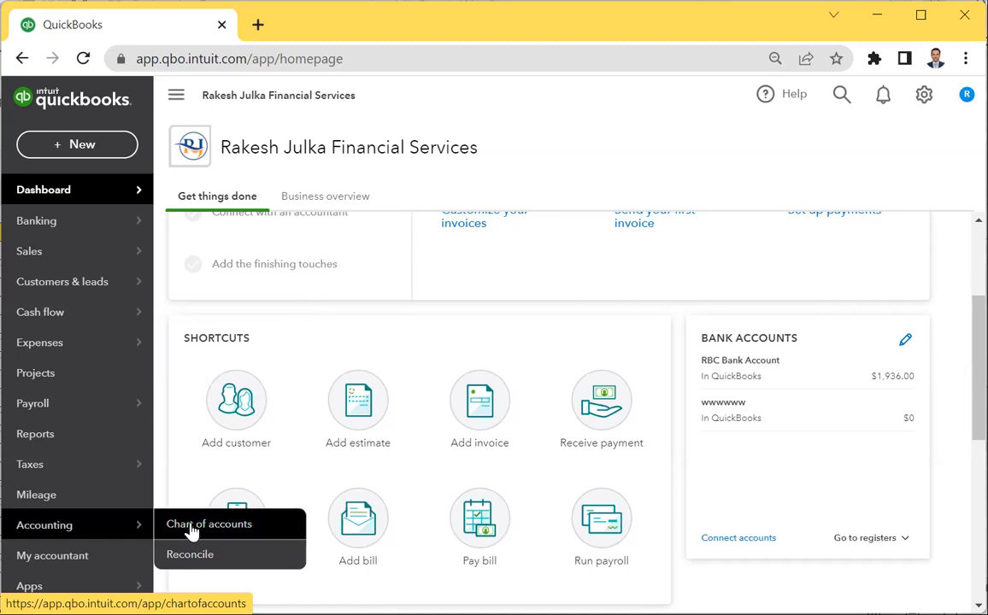
Open the Chart of Accounts from the gear menu's Your Company list.
{"action": "left_click", "coordinate": [191, 530]}
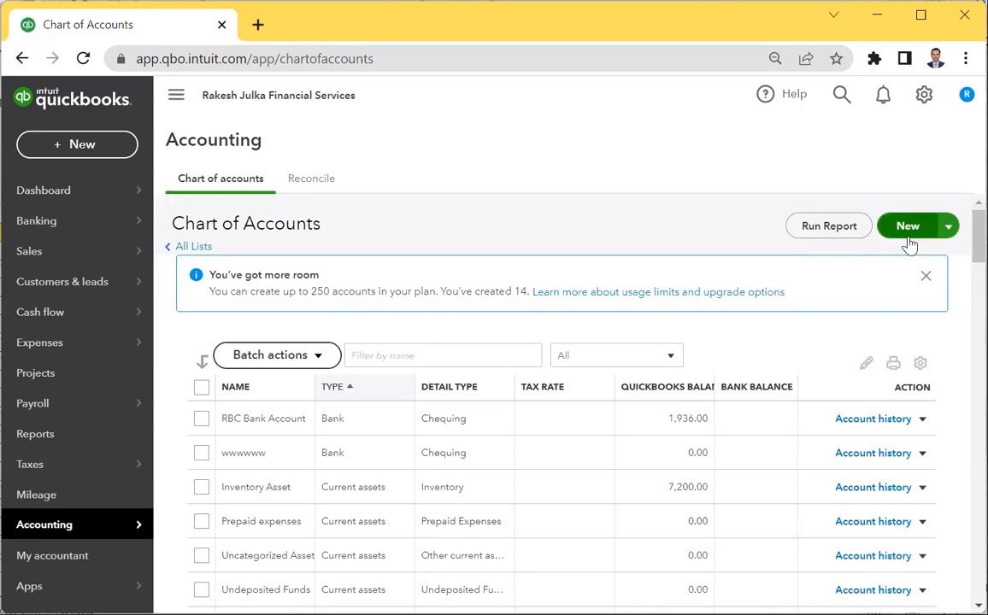
{"action": "left_click", "coordinate": [925, 96]}
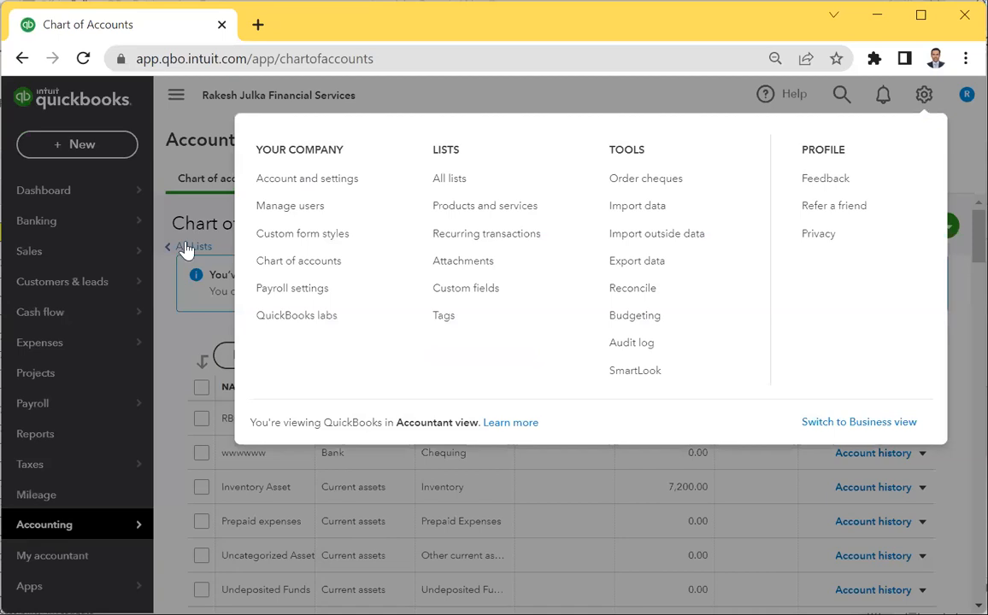
{"action": "left_click", "coordinate": [54, 191]}
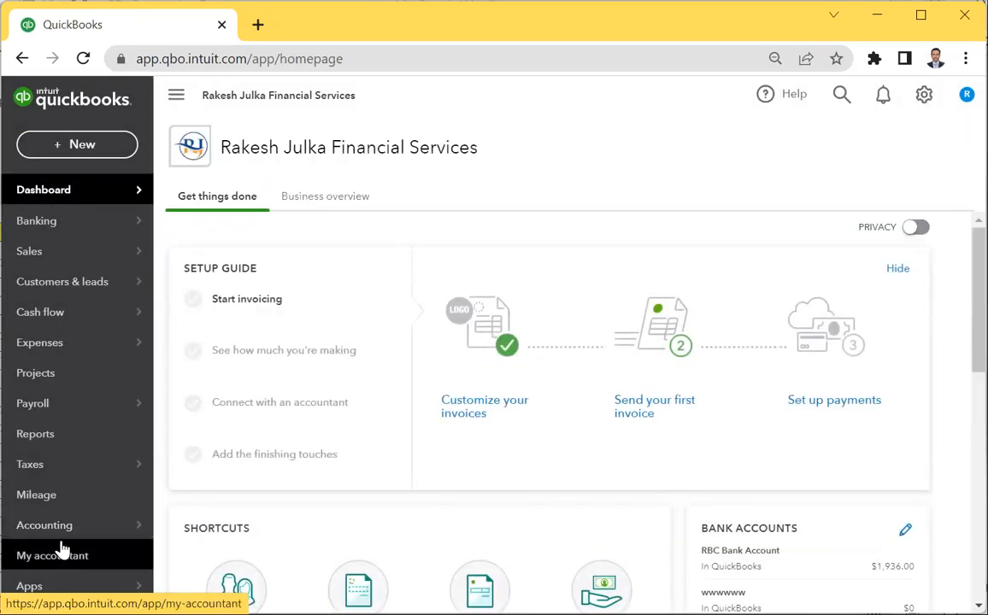
{"action": "mouse_move", "coordinate": [61, 536]}
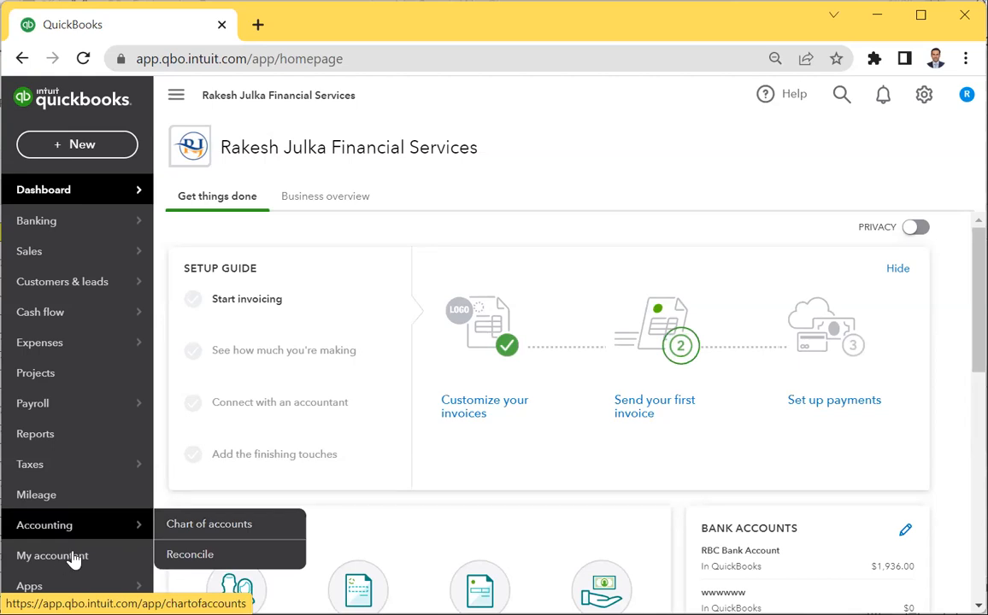
{"action": "left_click", "coordinate": [924, 96]}
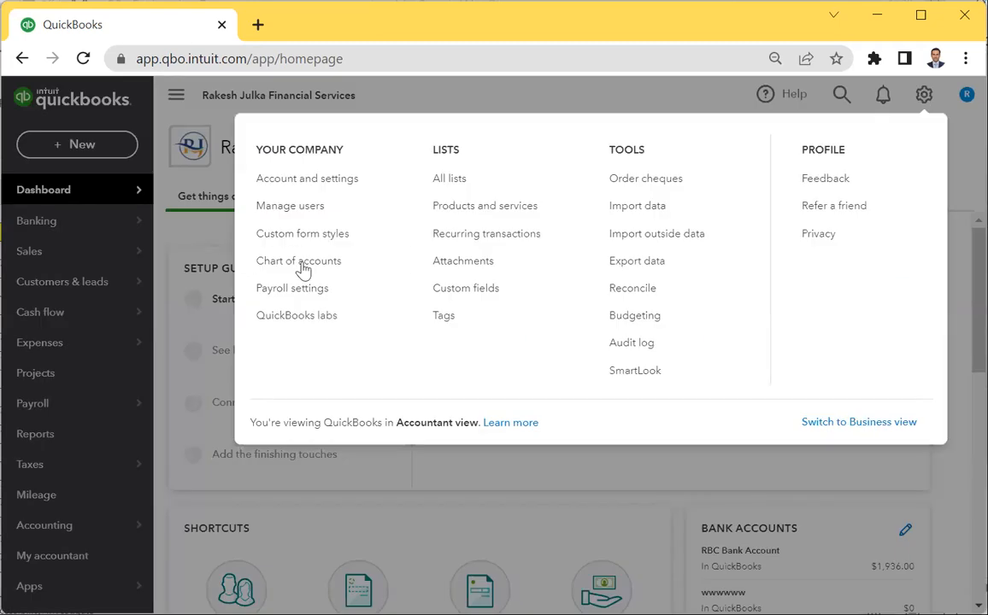
{"action": "left_click", "coordinate": [303, 267]}
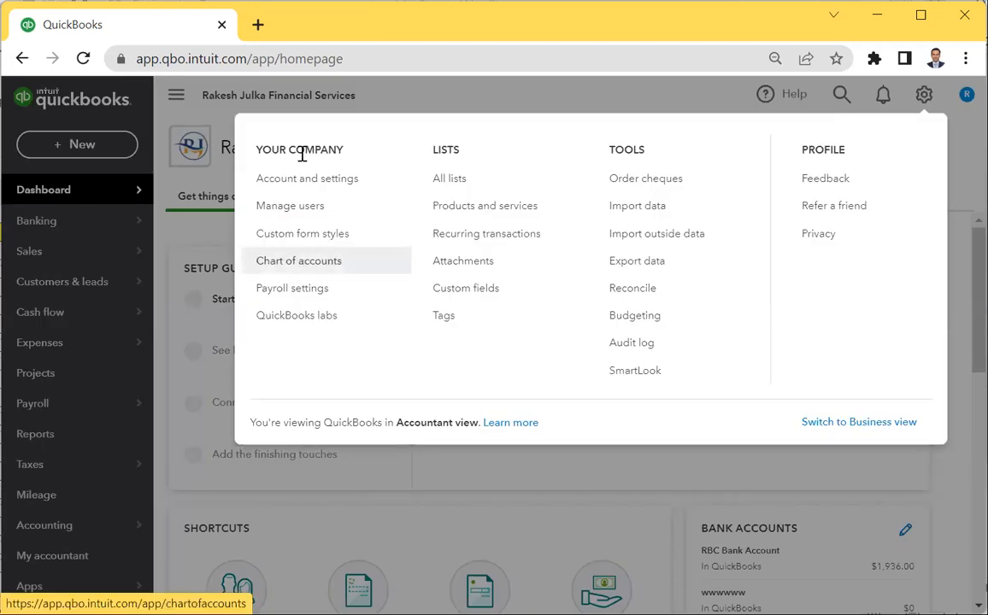
{"action": "left_click", "coordinate": [306, 268]}
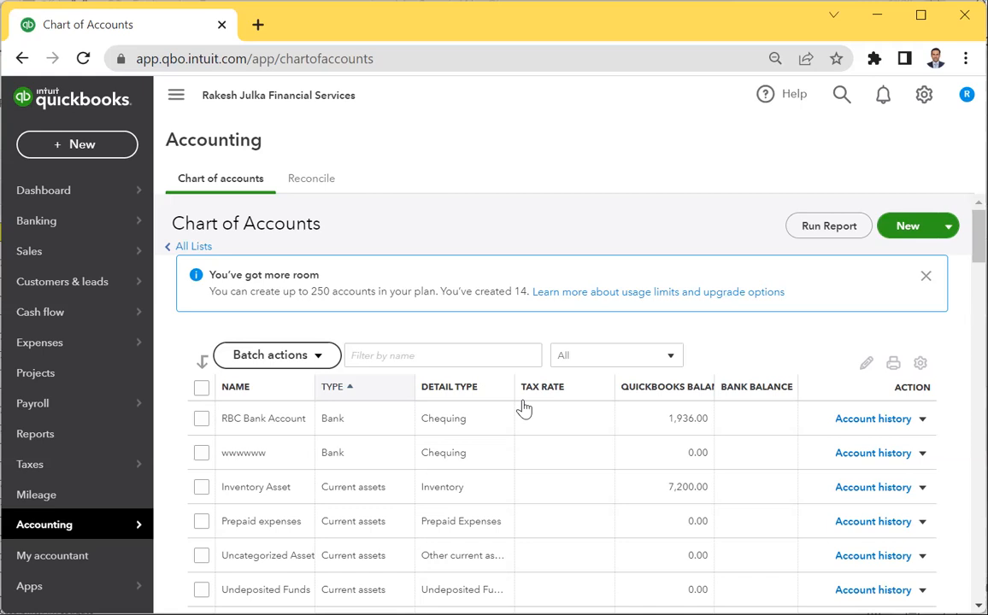
Start a new account and browse the account types, settling on Bank.
{"action": "left_click", "coordinate": [906, 227]}
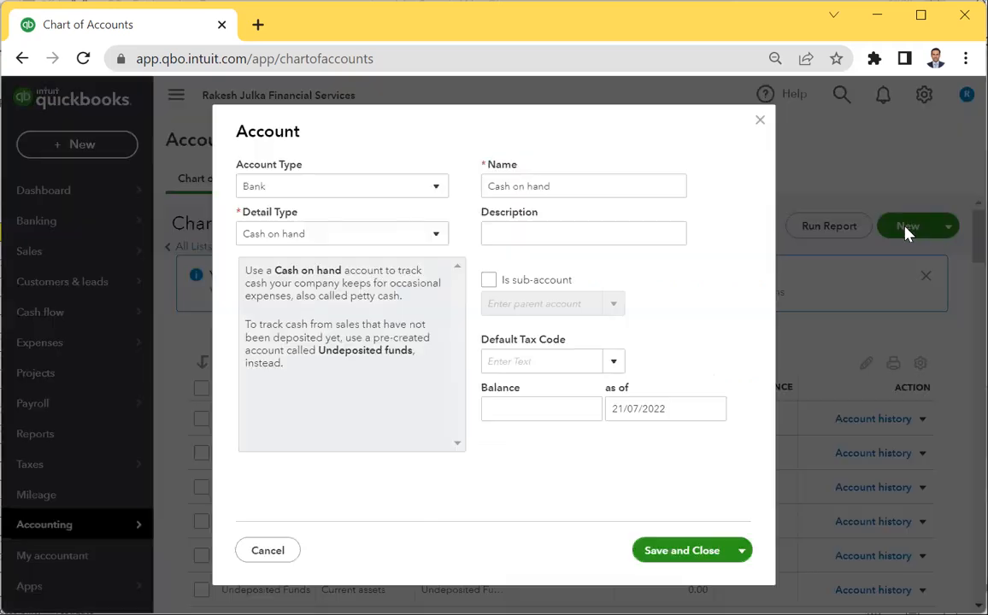
{"action": "left_click", "coordinate": [303, 189]}
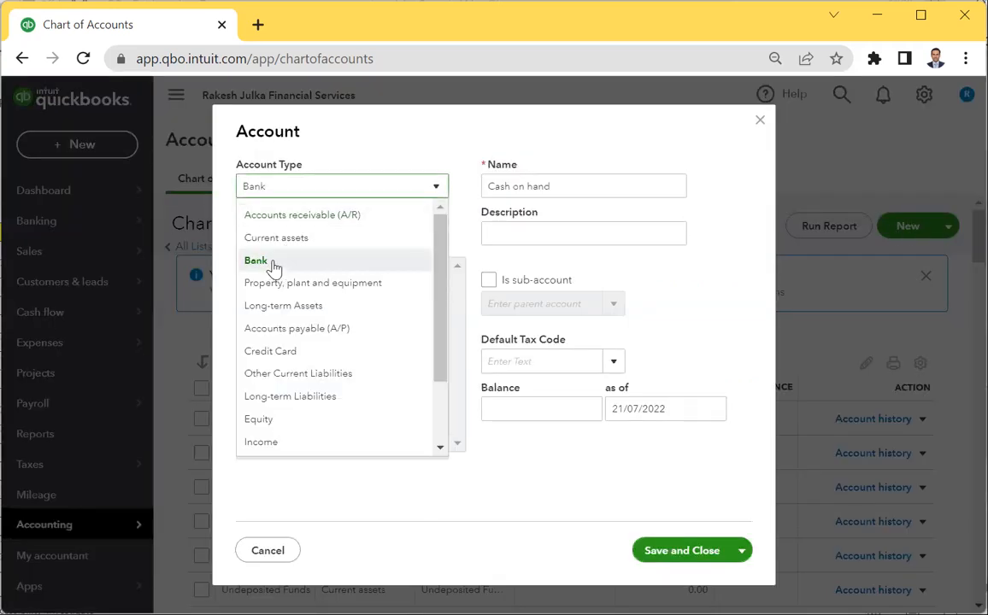
{"action": "left_click", "coordinate": [273, 266]}
{"action": "left_click", "coordinate": [278, 184]}
{"action": "scroll", "coordinate": [304, 358], "scroll_direction": "down", "scroll_amount": 2}
{"action": "scroll", "coordinate": [303, 363], "scroll_direction": "up", "scroll_amount": 2}
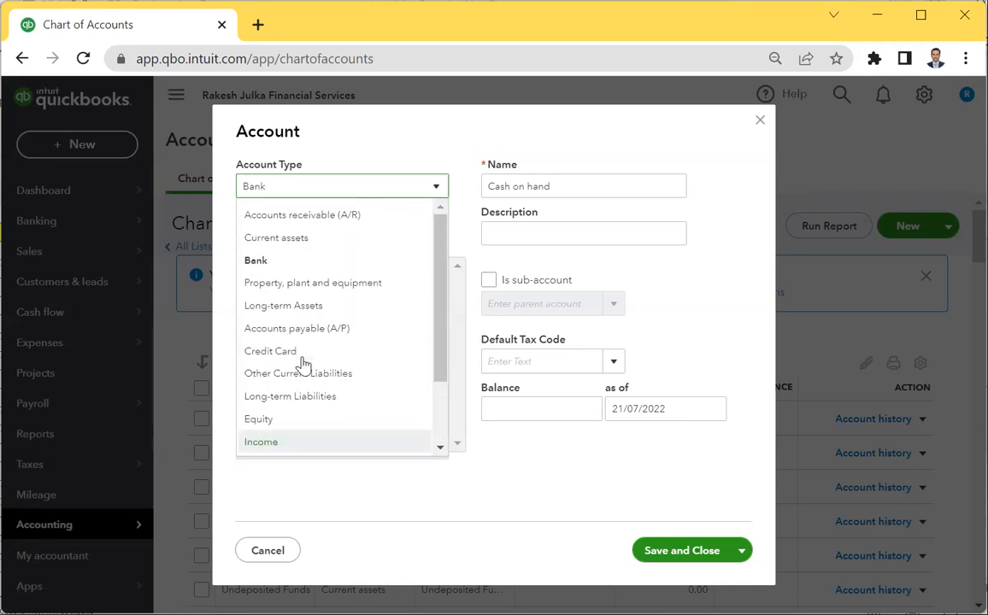
{"action": "left_click", "coordinate": [294, 241]}
{"action": "left_click", "coordinate": [315, 193]}
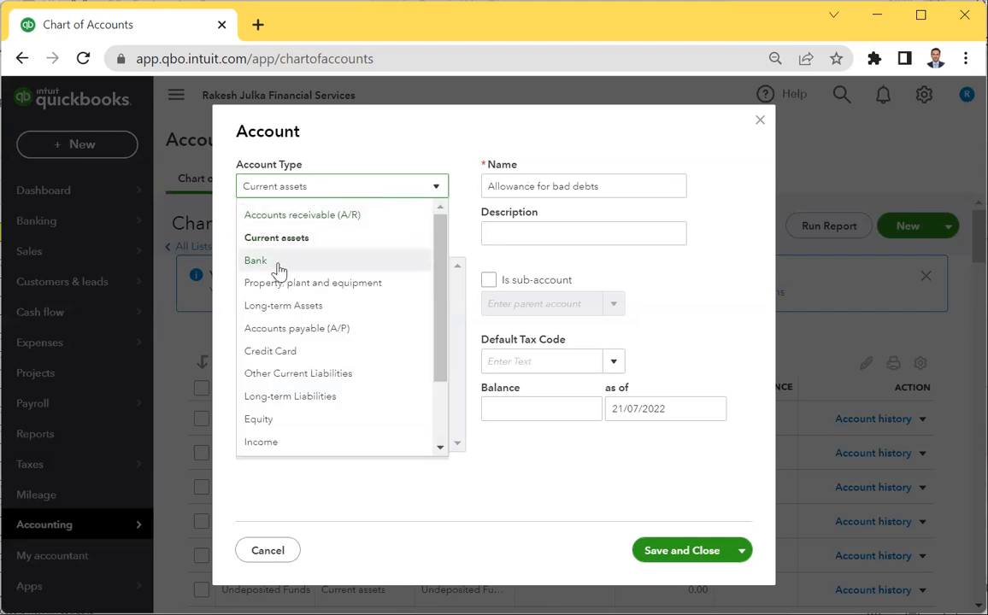
{"action": "left_click", "coordinate": [278, 263]}
{"action": "left_click", "coordinate": [316, 188]}
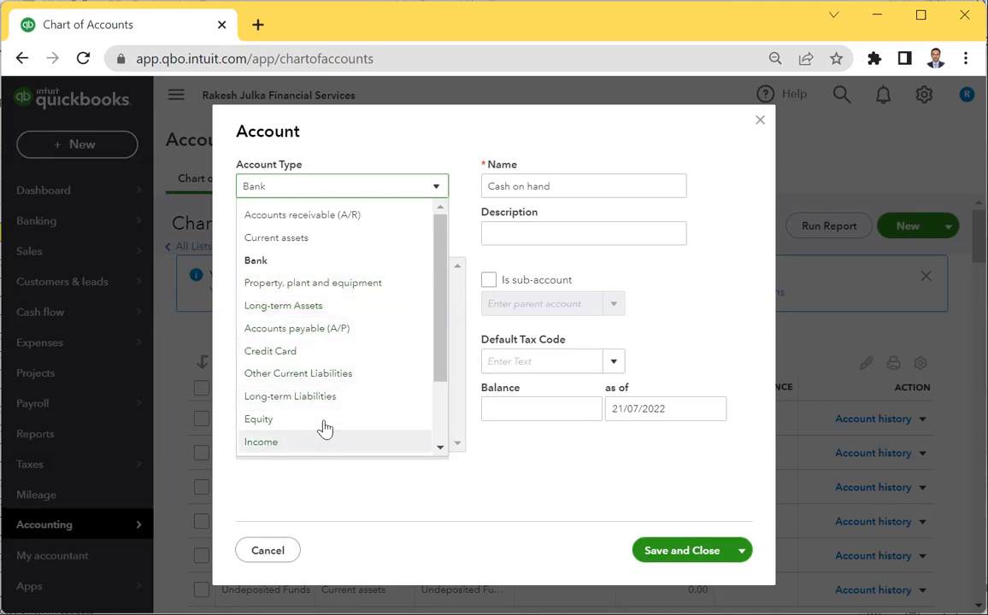
{"action": "scroll", "coordinate": [325, 427], "scroll_direction": "down", "scroll_amount": 2}
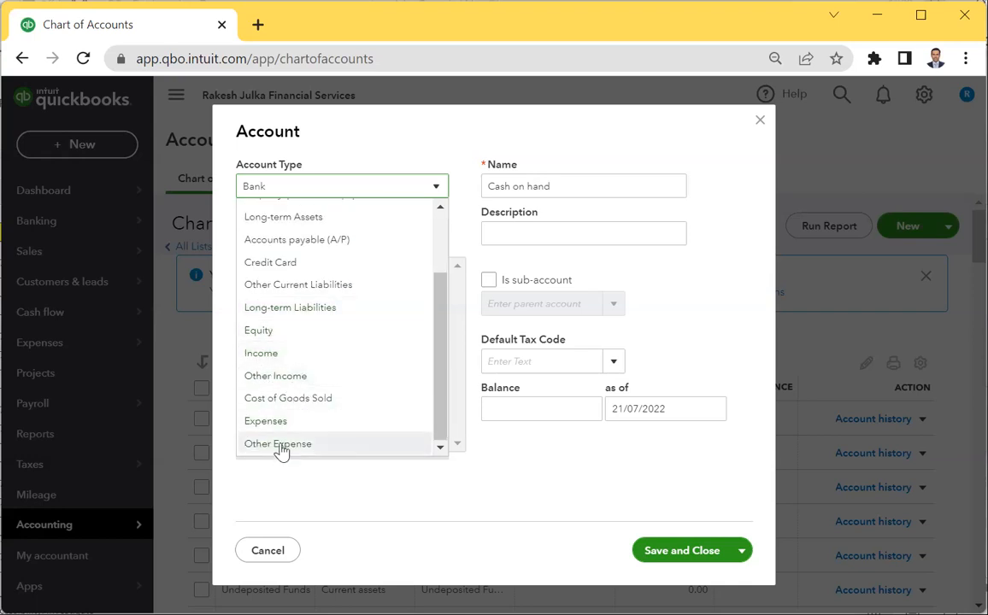
{"action": "scroll", "coordinate": [309, 337], "scroll_direction": "up", "scroll_amount": 2}
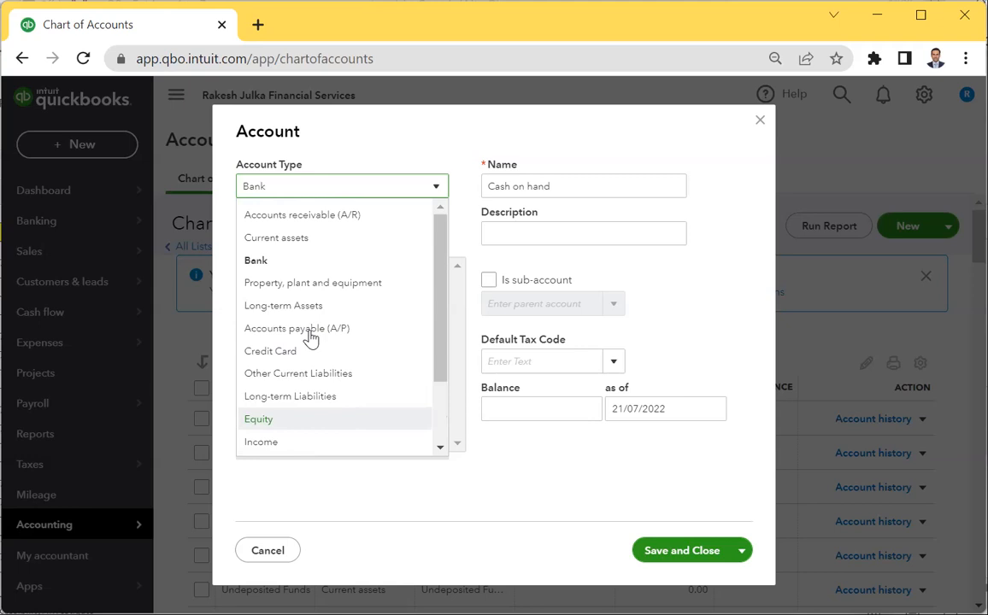
{"action": "left_click", "coordinate": [295, 192]}
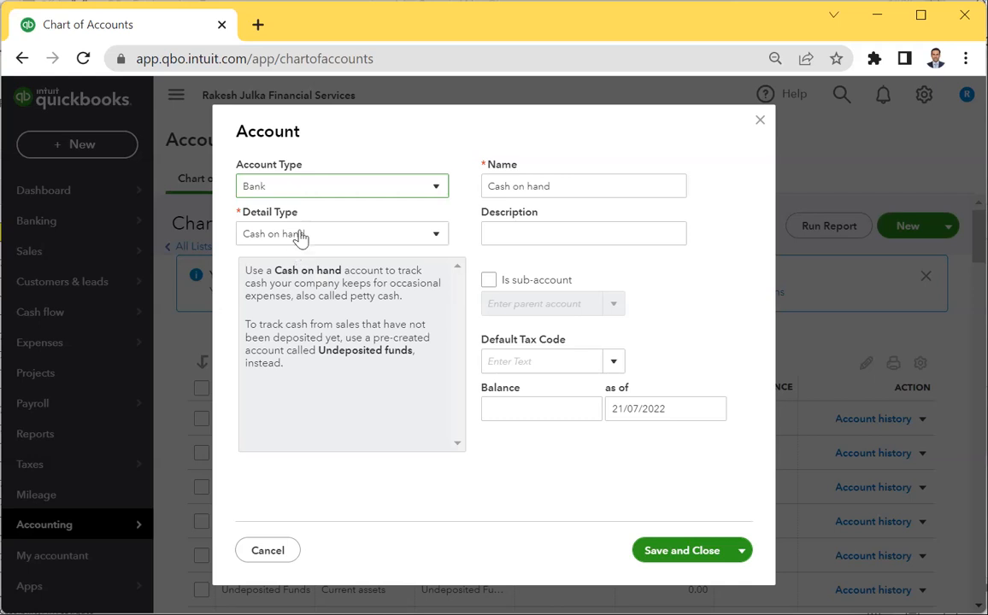
Set detail type Chequing, then compare Property, plant and equipment and Income detail types.
{"action": "left_click", "coordinate": [295, 235]}
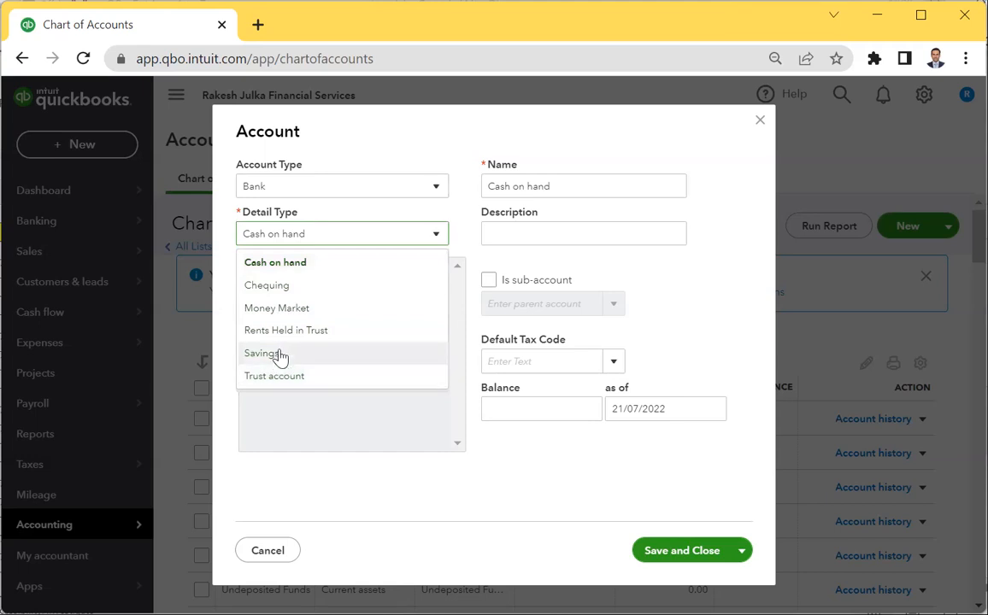
{"action": "left_click", "coordinate": [281, 288]}
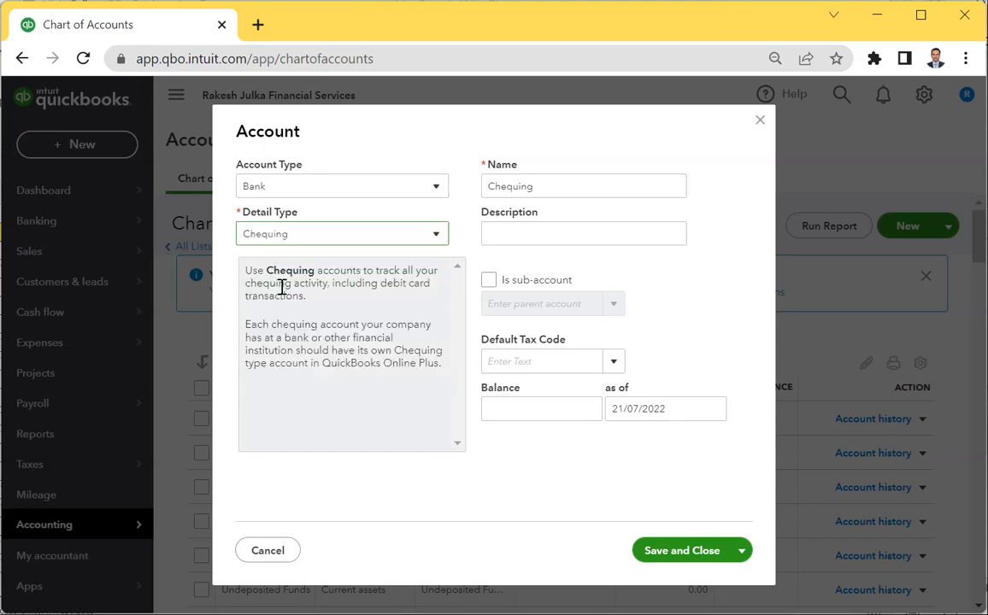
{"action": "left_click", "coordinate": [306, 239]}
{"action": "left_click", "coordinate": [310, 186]}
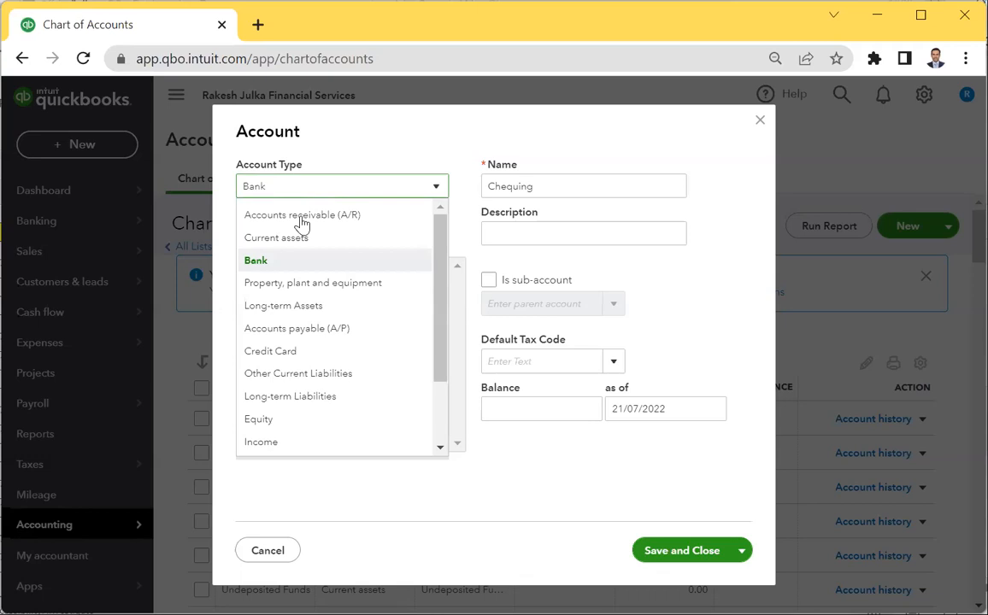
{"action": "left_click", "coordinate": [322, 284]}
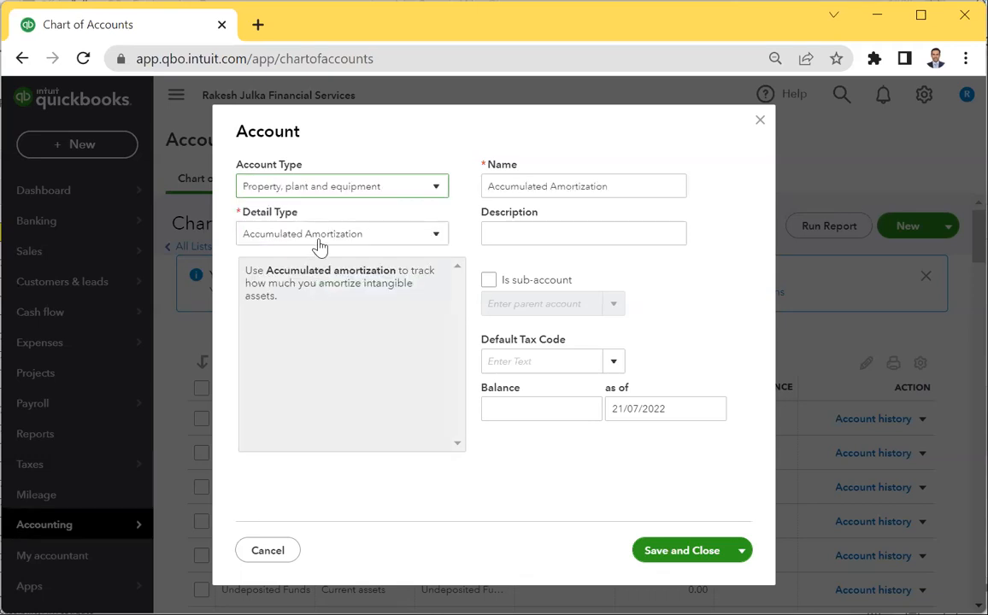
{"action": "left_click", "coordinate": [318, 239]}
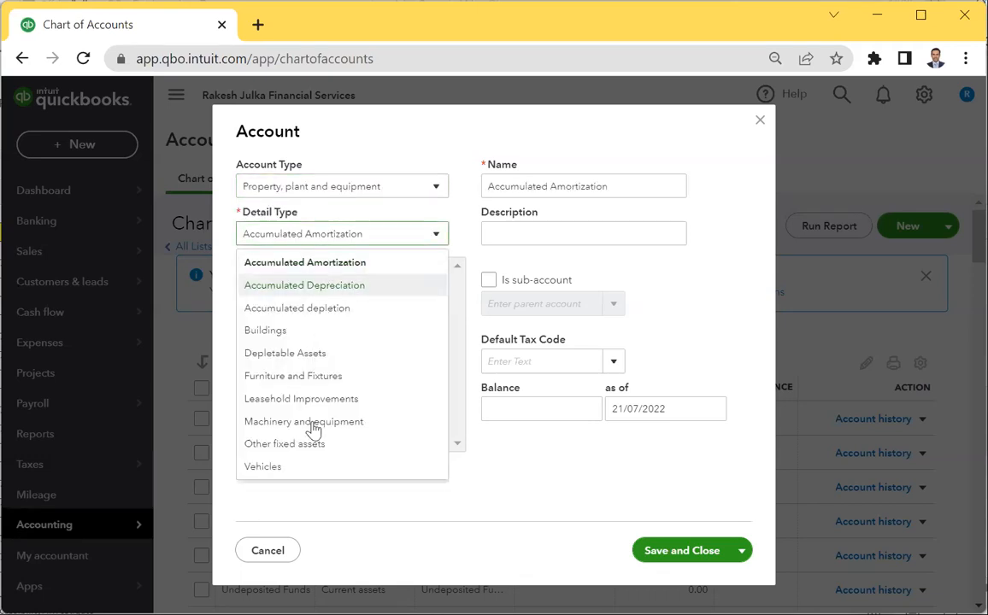
{"action": "left_click", "coordinate": [335, 195]}
{"action": "scroll", "coordinate": [288, 406], "scroll_direction": "down", "scroll_amount": 2}
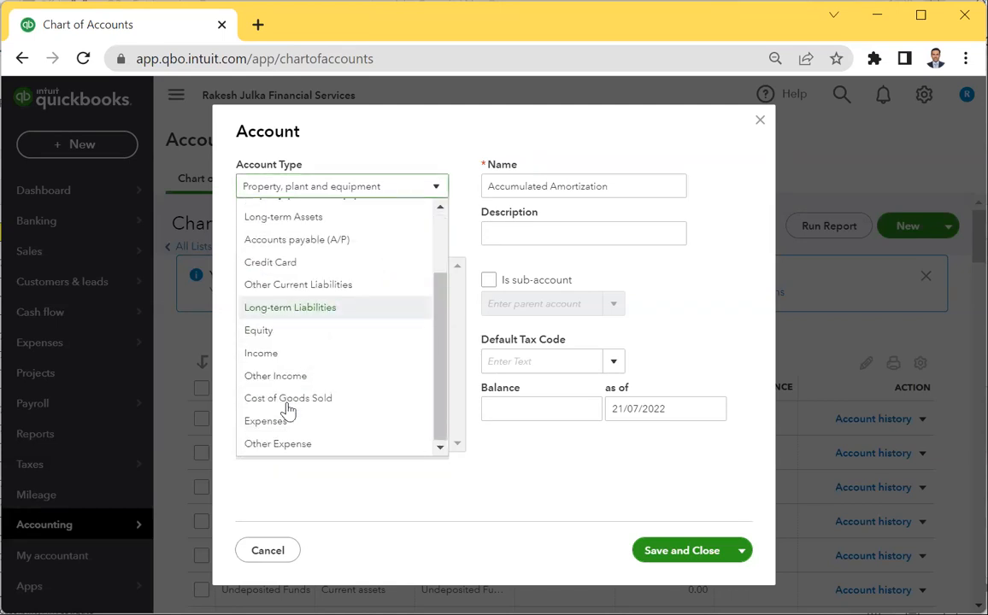
{"action": "left_click", "coordinate": [273, 351]}
{"action": "left_click", "coordinate": [301, 231]}
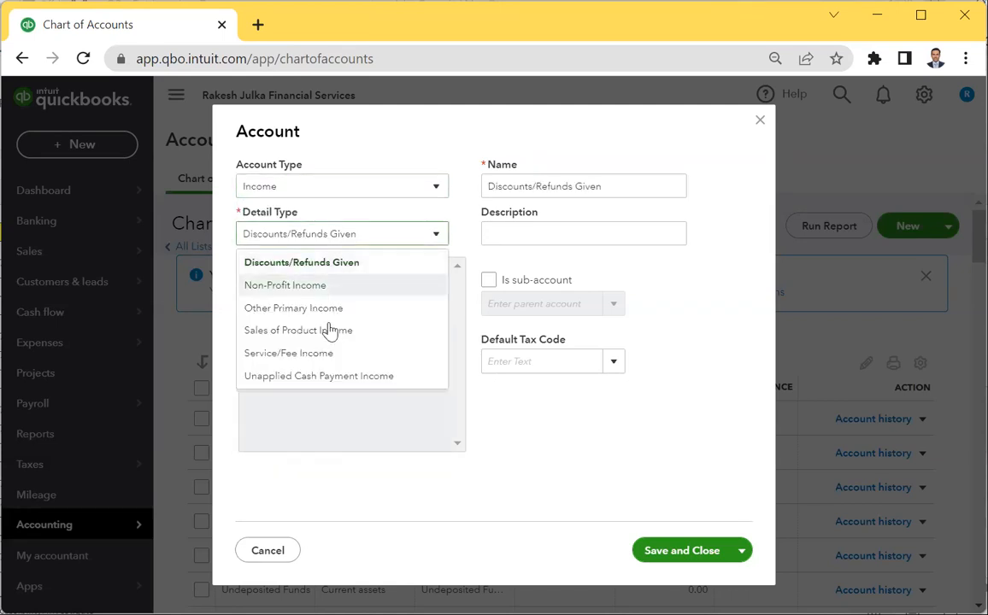
{"action": "left_click", "coordinate": [322, 192]}
{"action": "scroll", "coordinate": [296, 309], "scroll_direction": "up", "scroll_amount": 2}
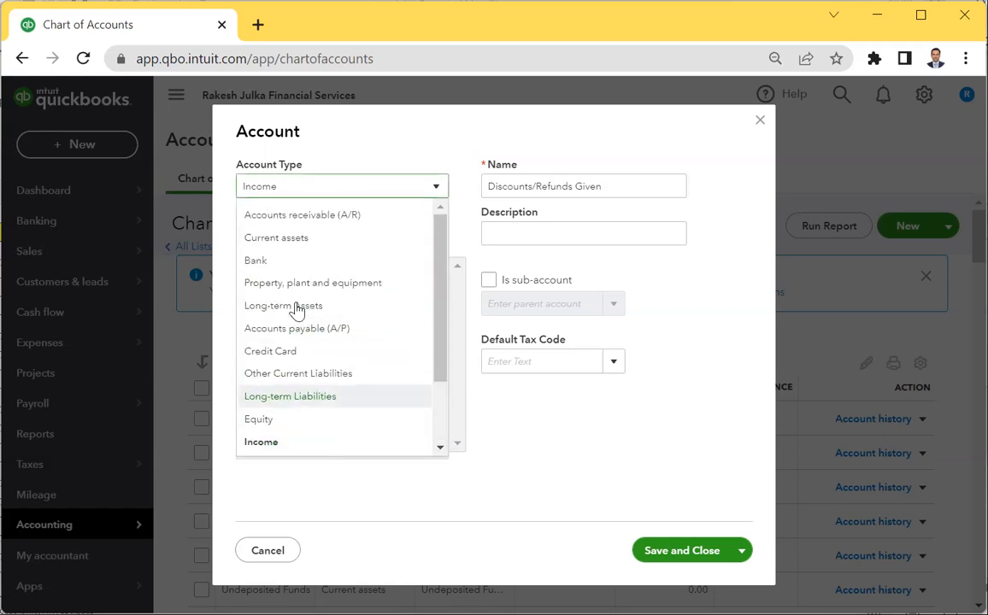
Return the account type to Bank with the Chequing detail type.
{"action": "left_click", "coordinate": [293, 260]}
{"action": "left_click", "coordinate": [286, 234]}
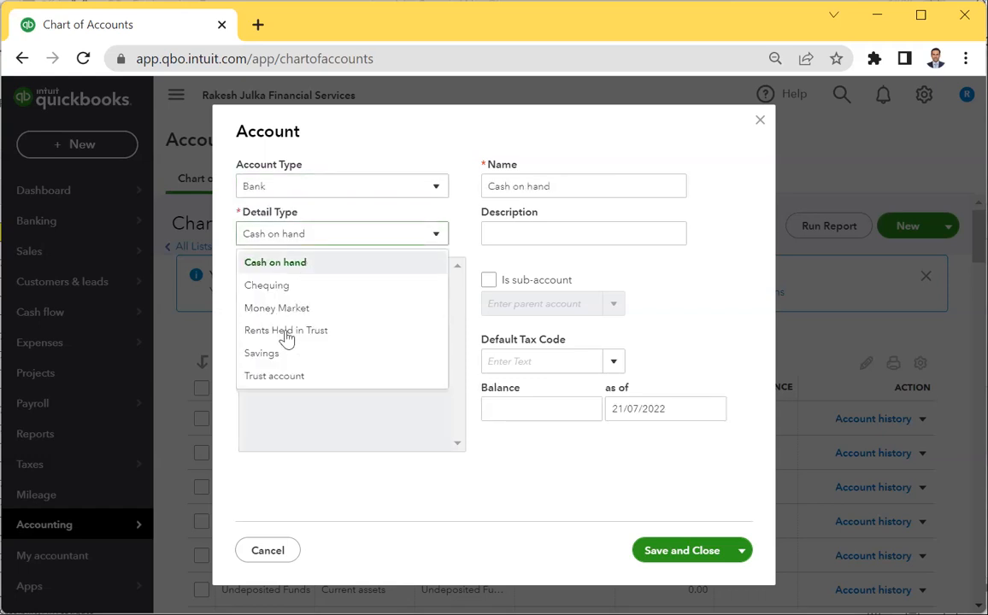
{"action": "left_click", "coordinate": [278, 290]}
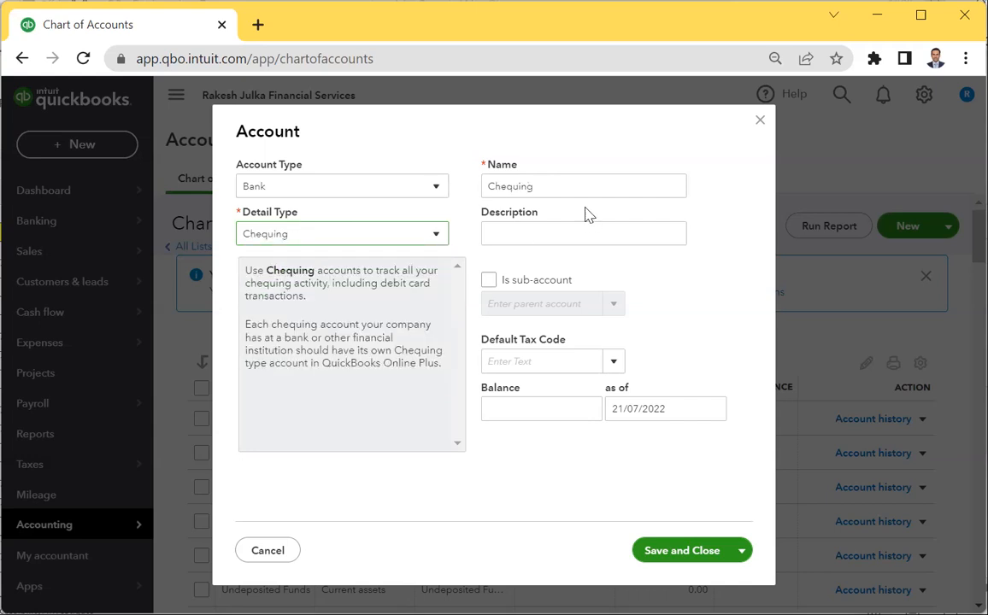
Rename the account to 'RBC Bank' and save and close it.
{"action": "double_click", "coordinate": [588, 185]}
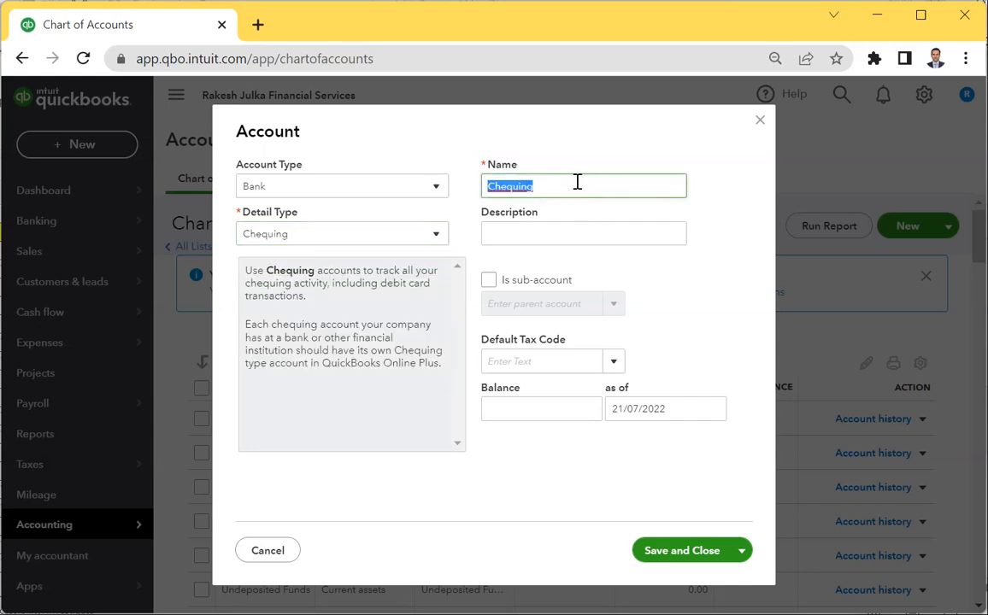
{"action": "type", "text": "RBC Bank"}
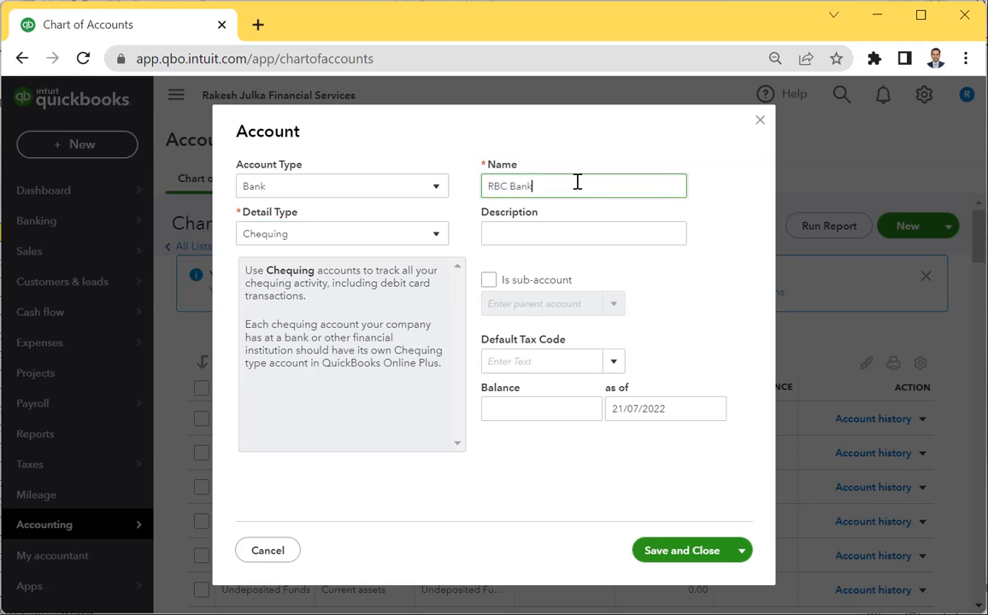
{"action": "left_click", "coordinate": [557, 240]}
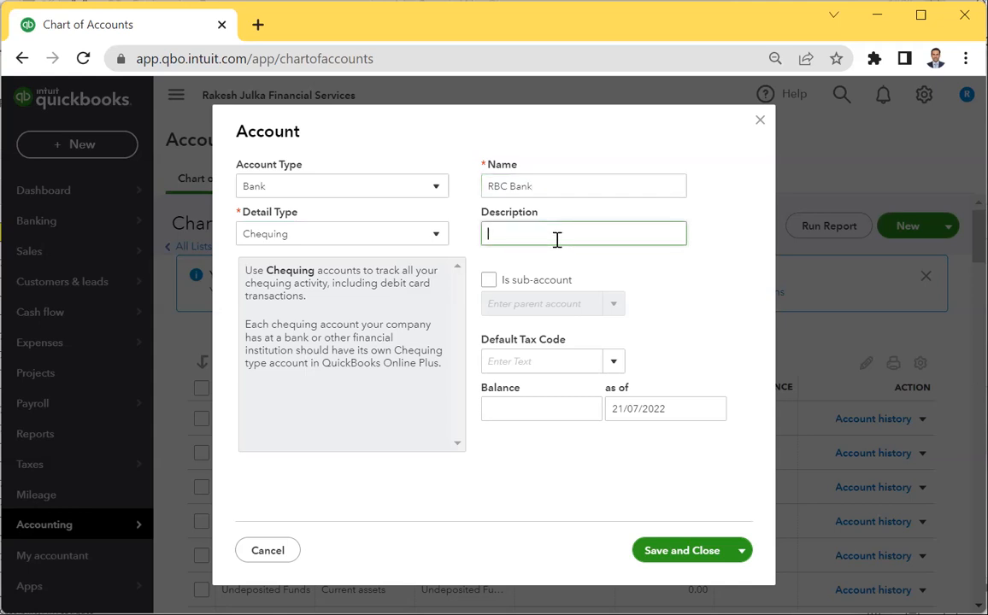
{"action": "left_click", "coordinate": [681, 552]}
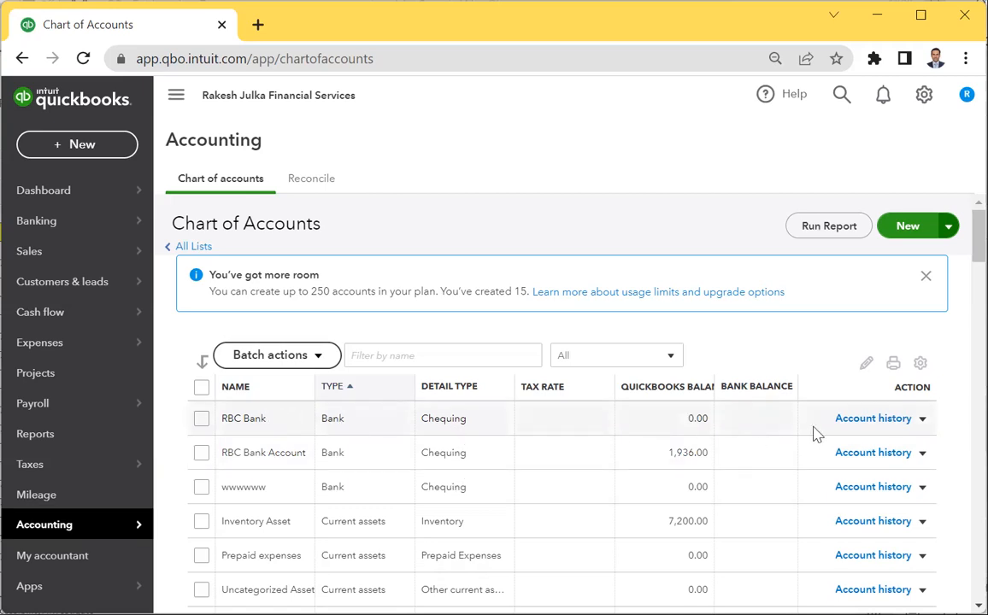
Rename the RBC Bank account to RBC Bank Account, then confirm the merge.
{"action": "left_click", "coordinate": [922, 419]}
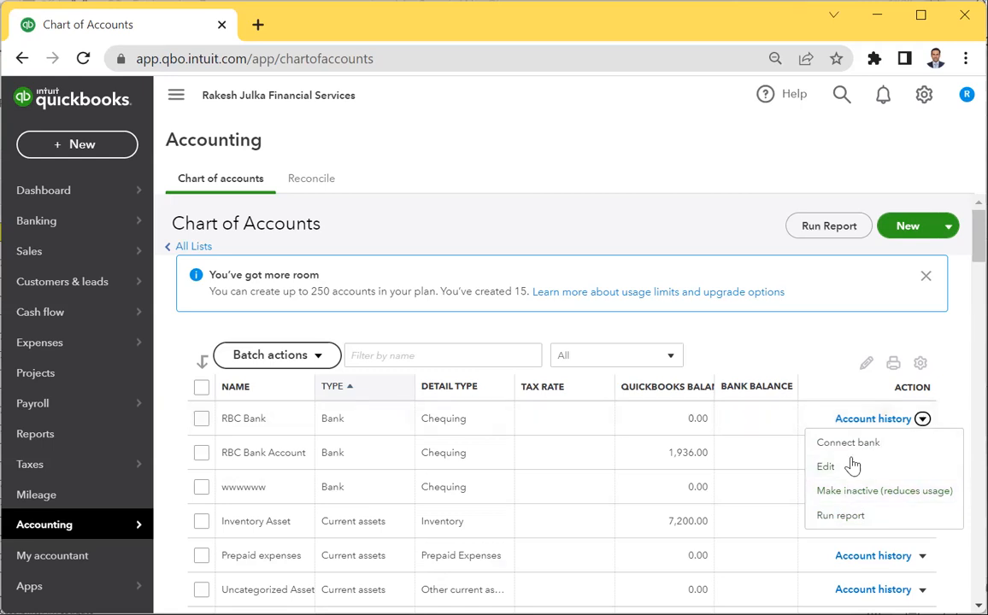
{"action": "left_click", "coordinate": [829, 472]}
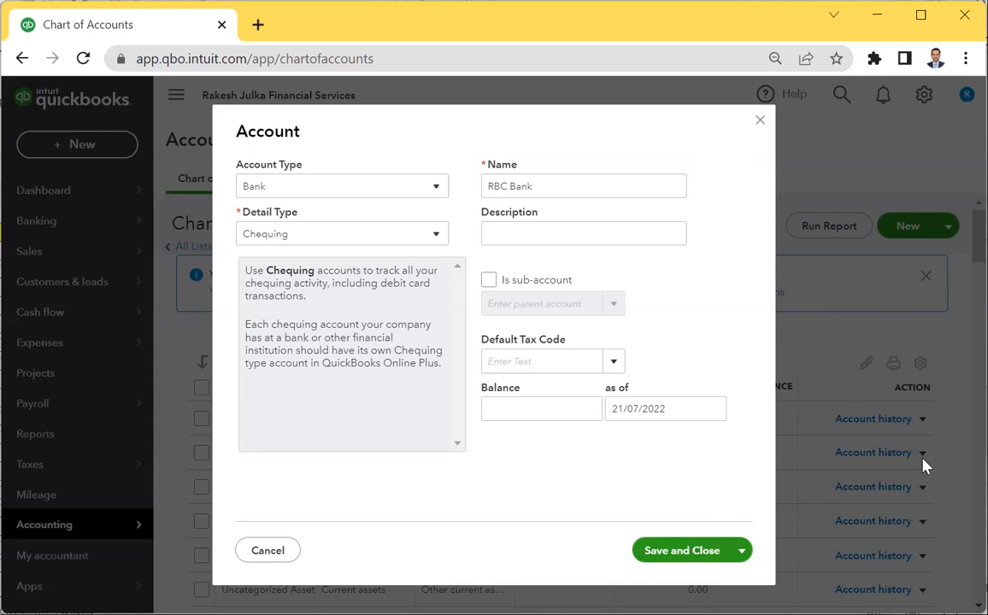
{"action": "left_click", "coordinate": [559, 187]}
{"action": "left_click", "coordinate": [560, 187]}
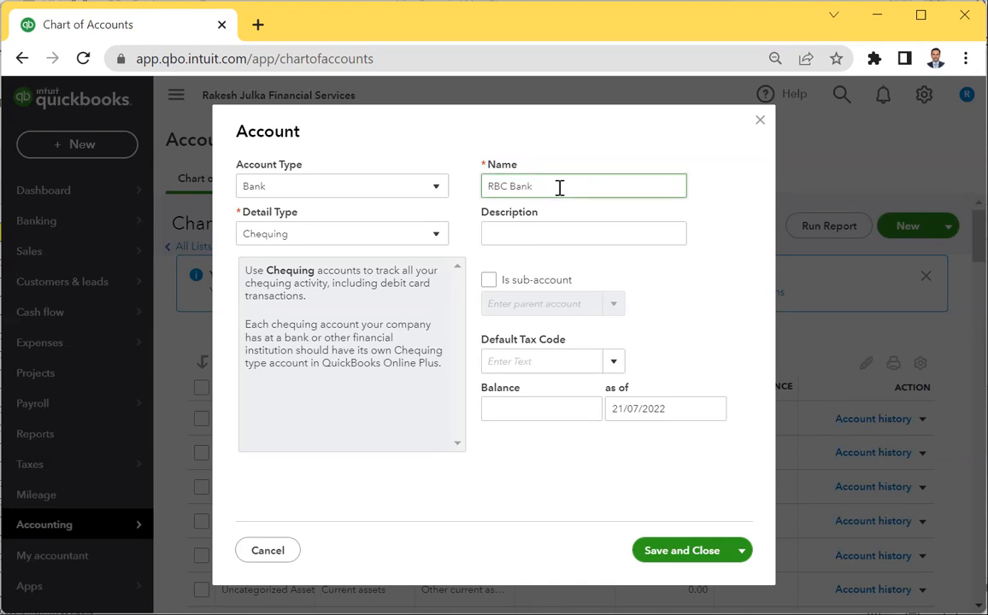
{"action": "type", "text": "ounu"}
{"action": "left_click", "coordinate": [687, 551]}
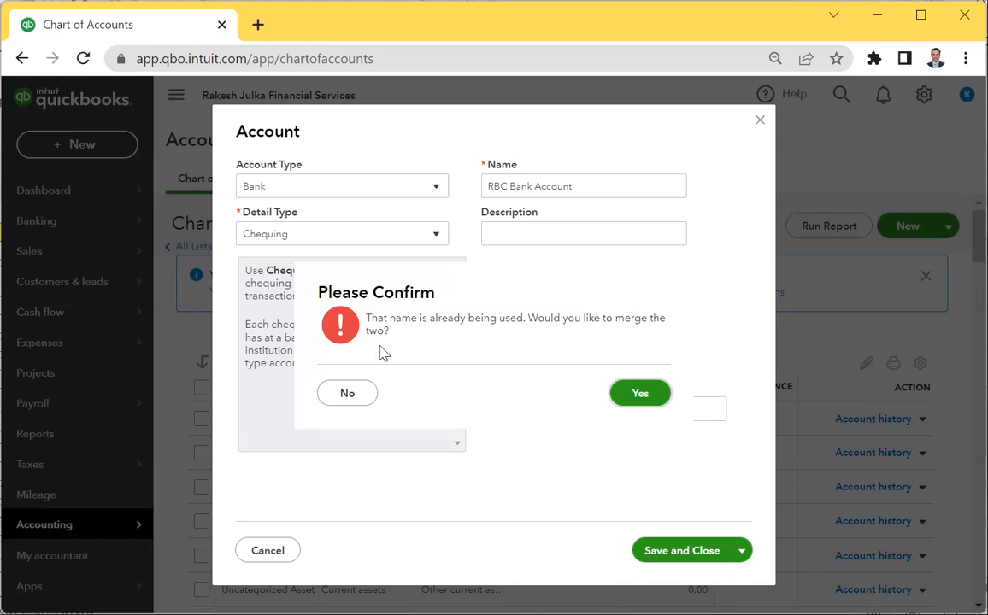
{"action": "left_click", "coordinate": [653, 396]}
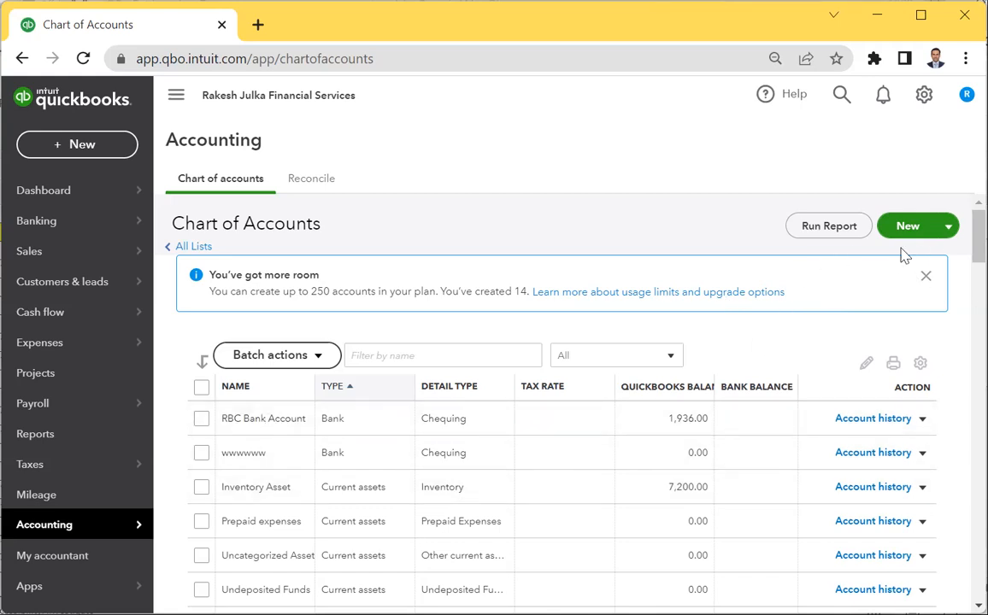
Create the owner's Capital Account as an Equity account with Owner's Equity detail type.
{"action": "left_click", "coordinate": [947, 228]}
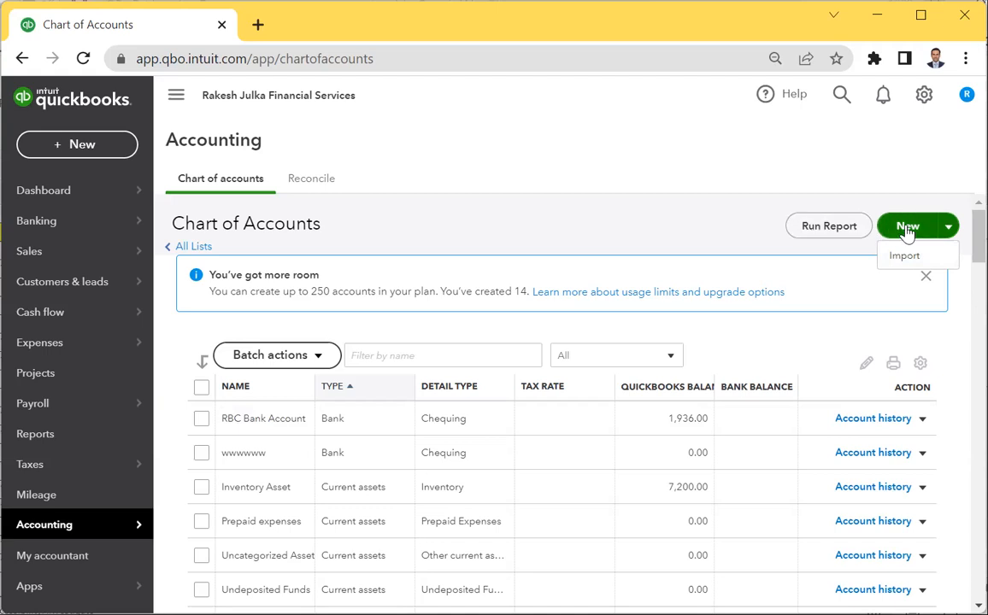
{"action": "left_click", "coordinate": [908, 229]}
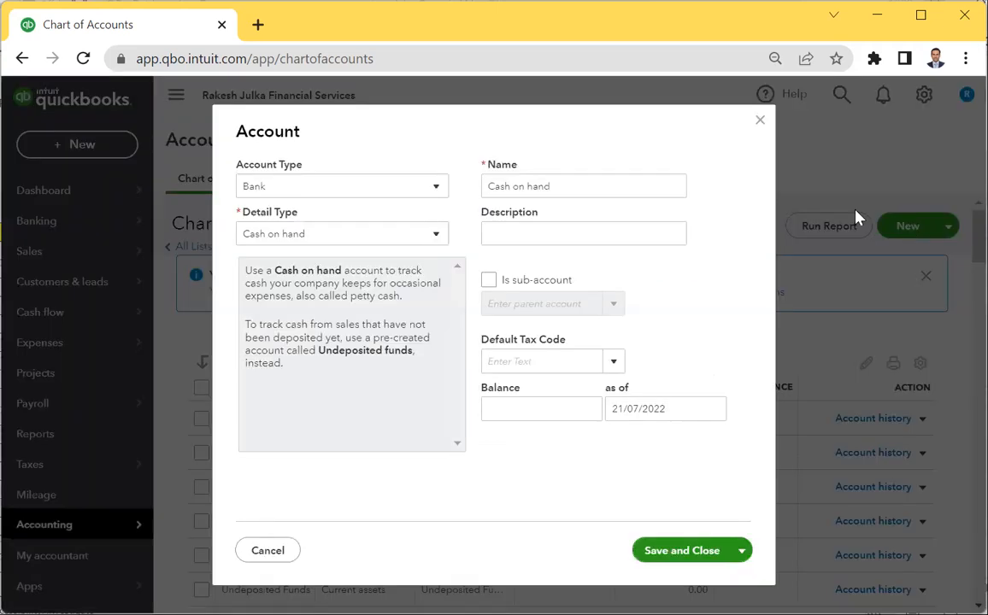
{"action": "left_click", "coordinate": [345, 189]}
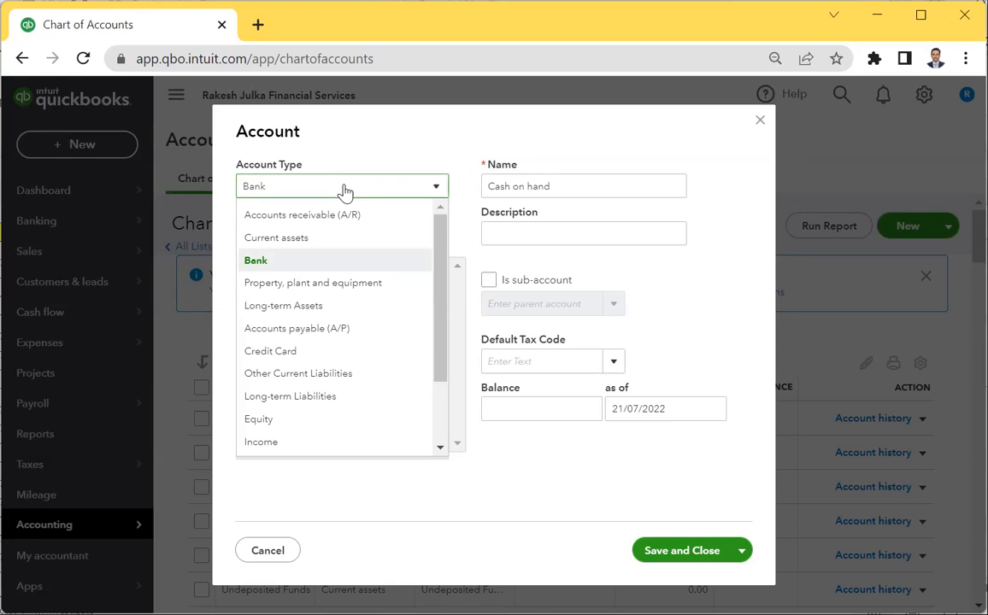
{"action": "left_click", "coordinate": [259, 423]}
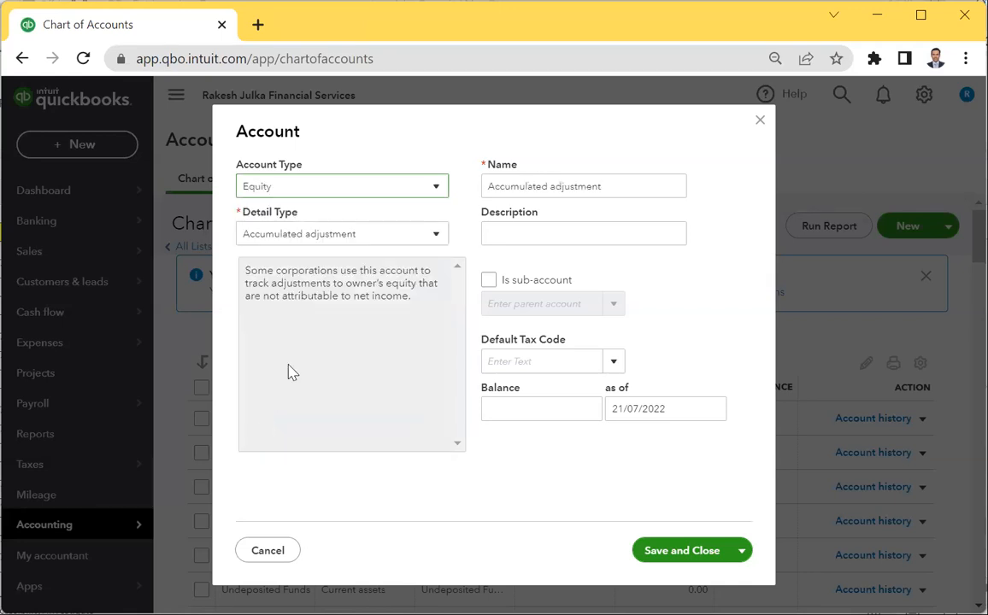
{"action": "left_click", "coordinate": [313, 233]}
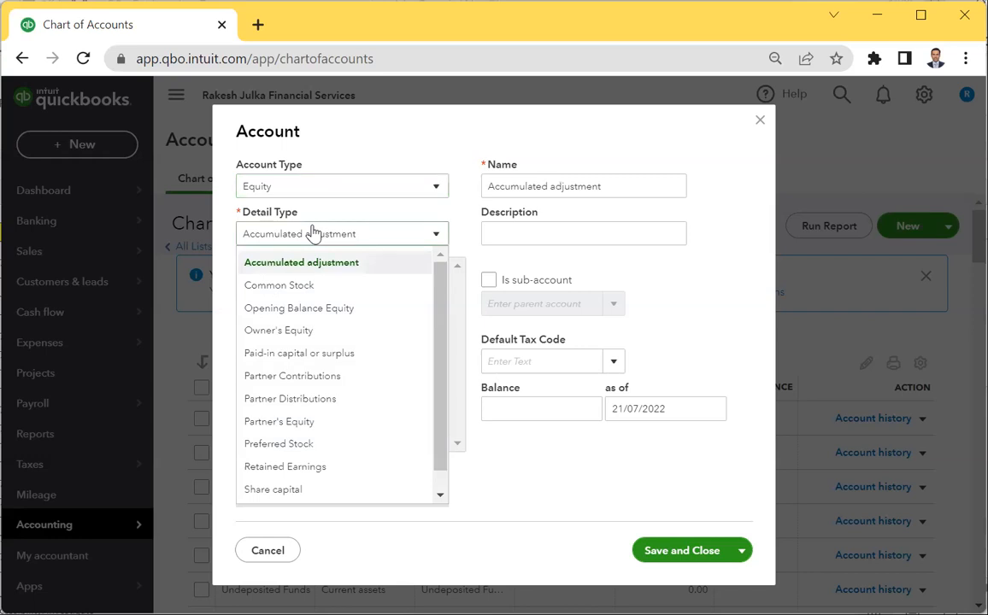
{"action": "left_click", "coordinate": [299, 332]}
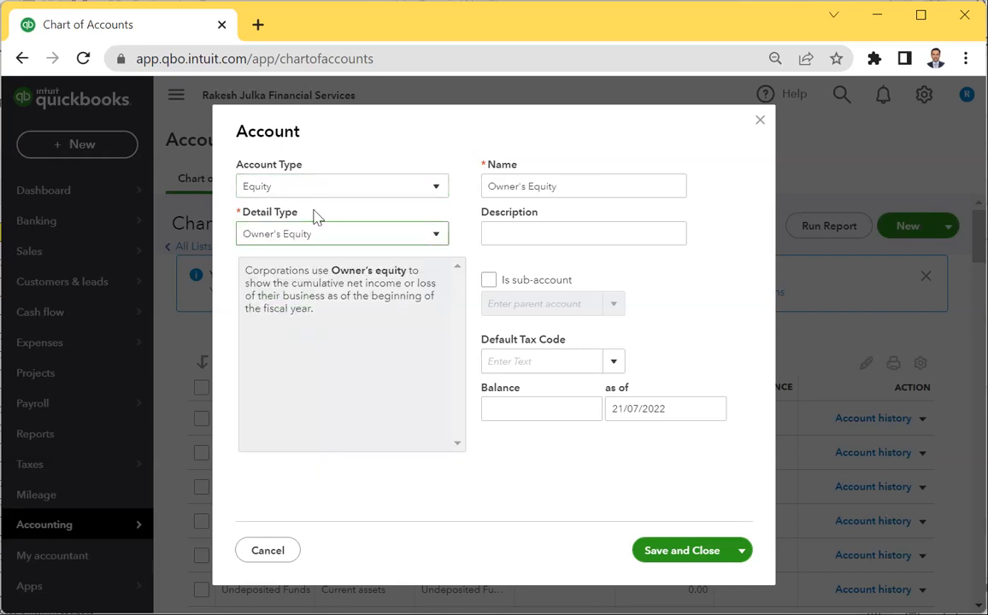
{"action": "triple_click", "coordinate": [577, 190]}
{"action": "type", "text": "RJ's Capital Account"}
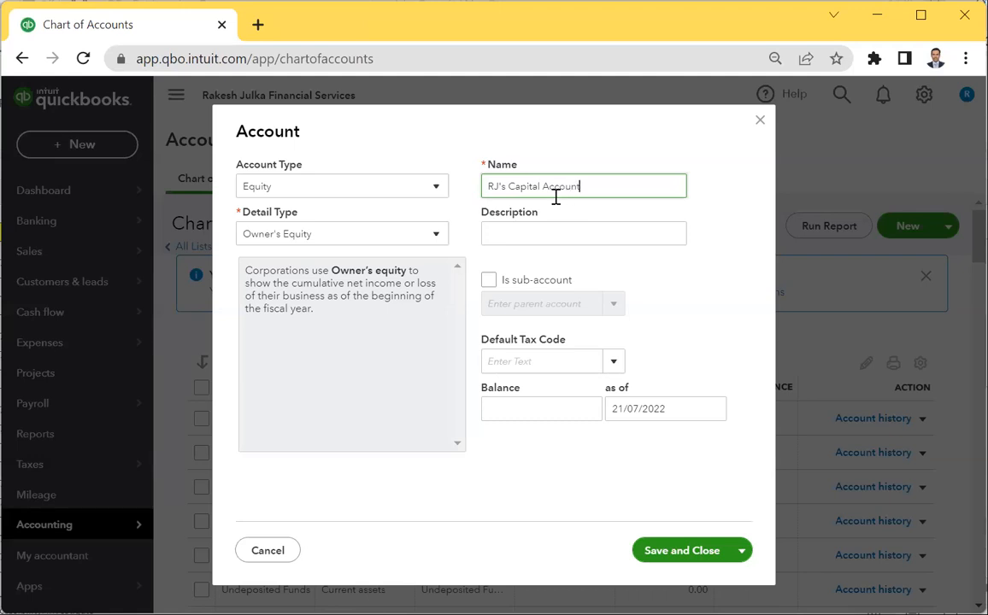
{"action": "left_click", "coordinate": [678, 551]}
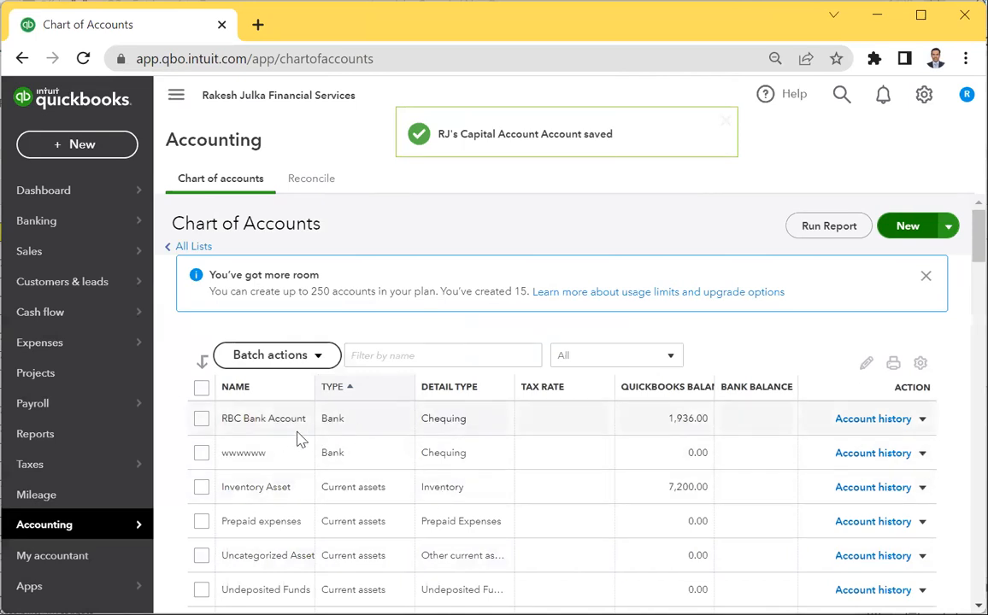
Filter the account list by the owner's initials and open the new capital account for editing.
{"action": "scroll", "coordinate": [286, 492], "scroll_direction": "down", "scroll_amount": 8}
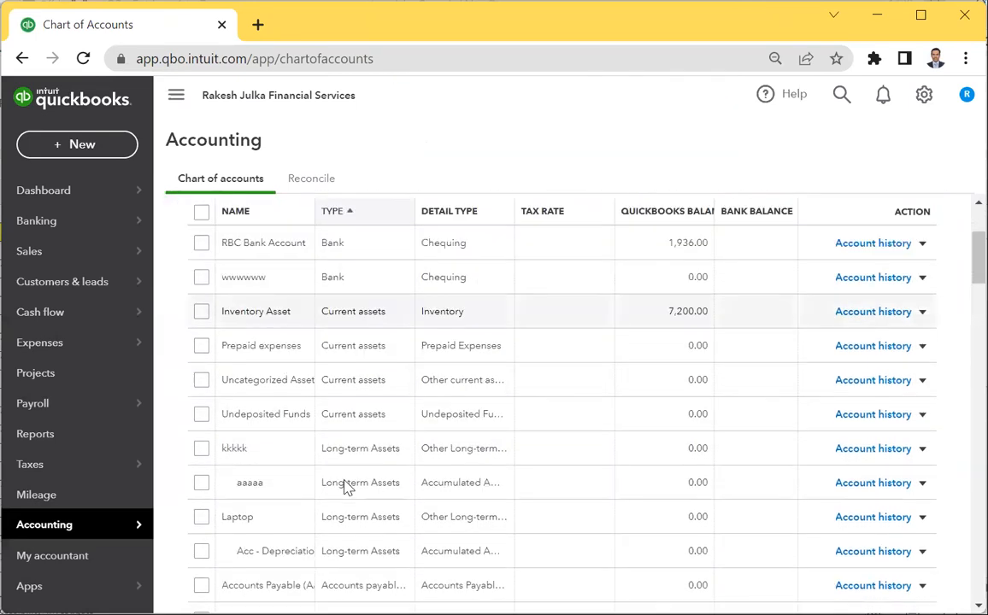
{"action": "scroll", "coordinate": [286, 494], "scroll_direction": "down", "scroll_amount": 5}
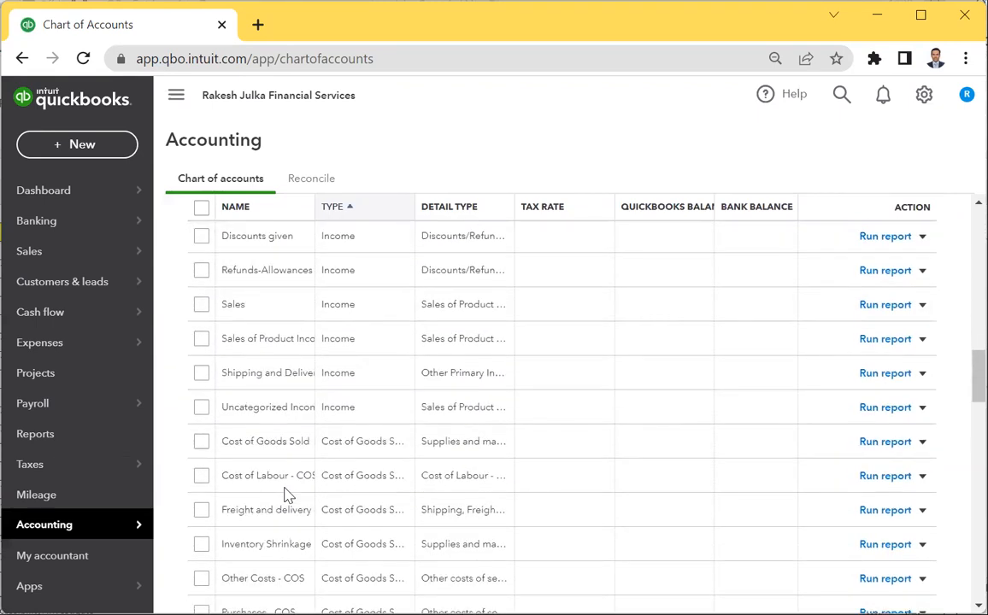
{"action": "scroll", "coordinate": [287, 496], "scroll_direction": "down", "scroll_amount": 3}
{"action": "scroll", "coordinate": [287, 468], "scroll_direction": "up", "scroll_amount": 18}
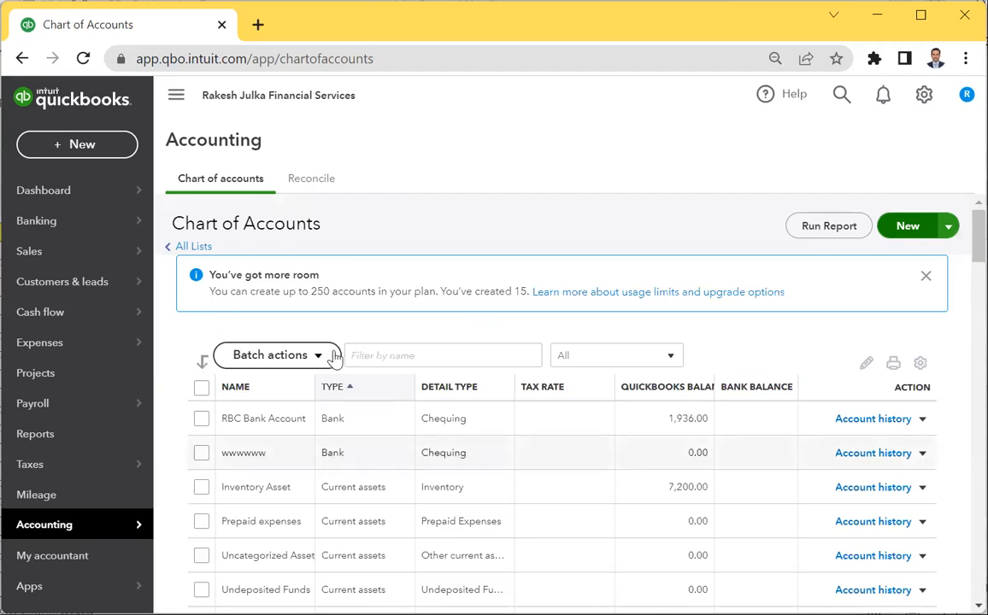
{"action": "left_click", "coordinate": [431, 359]}
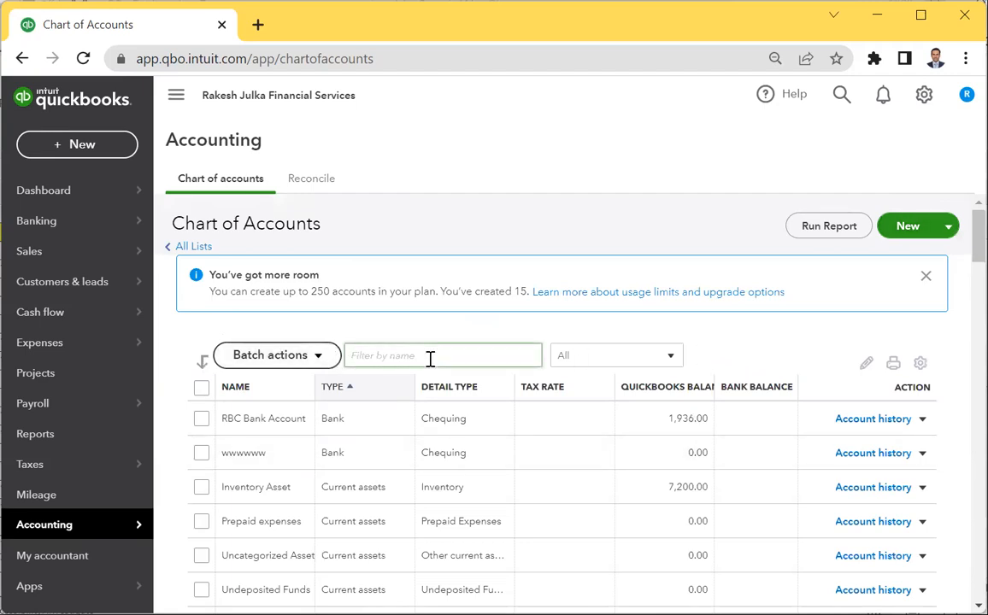
{"action": "type", "text": "rj"}
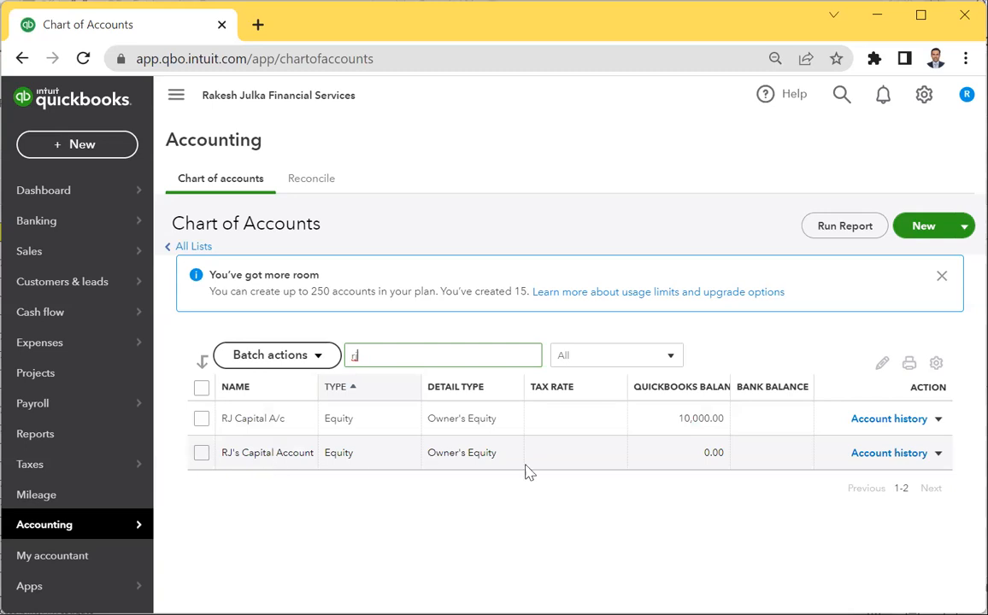
{"action": "left_click", "coordinate": [938, 455]}
{"action": "left_click", "coordinate": [844, 479]}
Shorten the capital account name and re-save it with an A/C suffix.
{"action": "left_click", "coordinate": [634, 193]}
{"action": "left_click", "coordinate": [634, 192]}
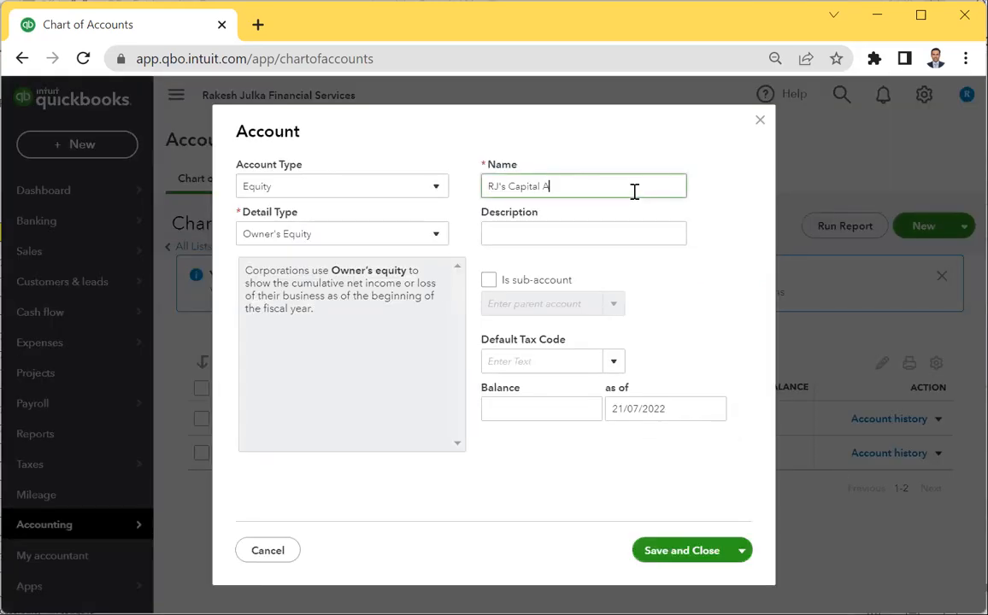
{"action": "left_click", "coordinate": [674, 551]}
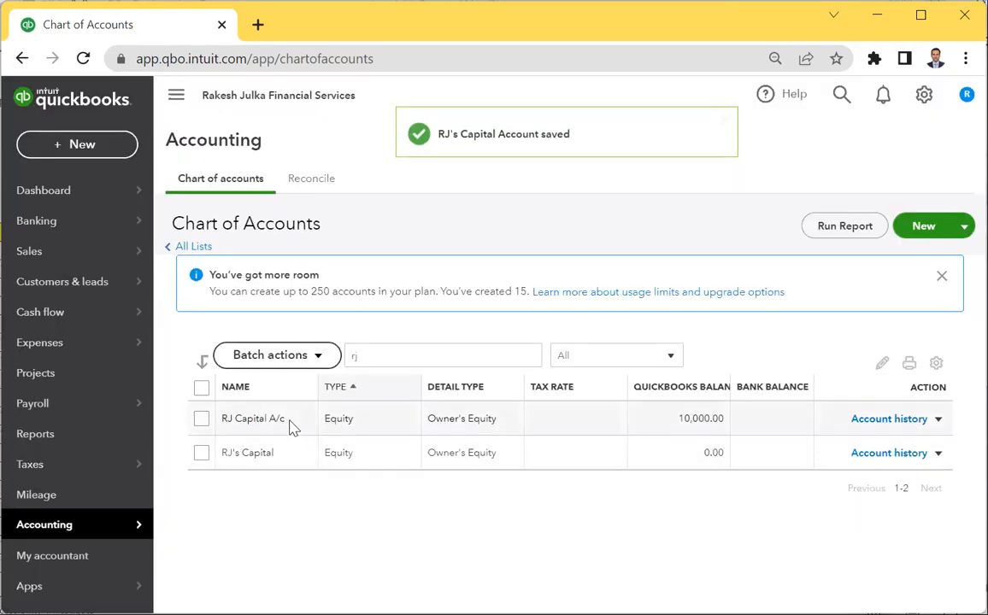
{"action": "left_click", "coordinate": [939, 458]}
{"action": "left_click", "coordinate": [859, 480]}
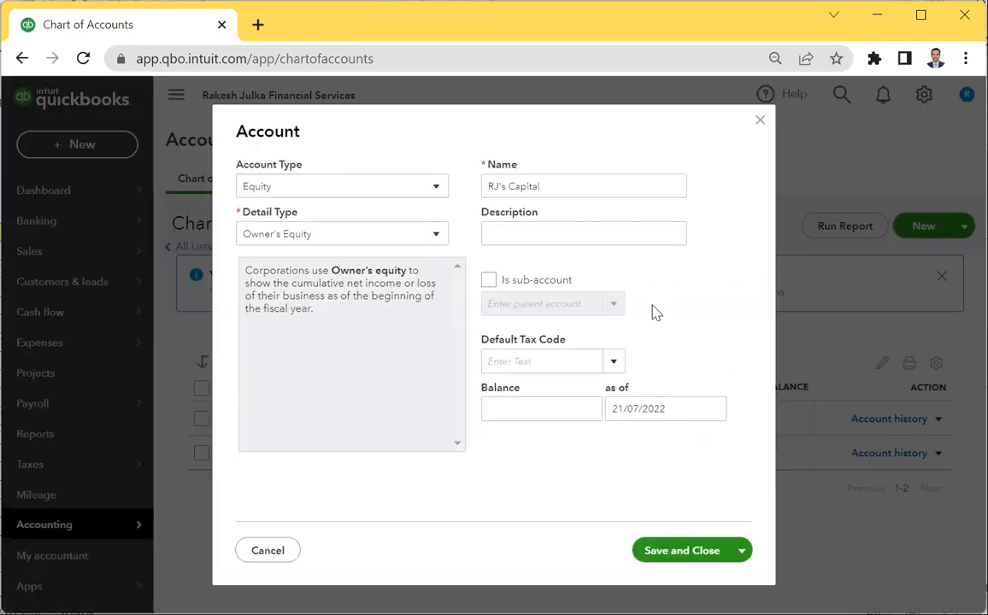
{"action": "triple_click", "coordinate": [595, 189]}
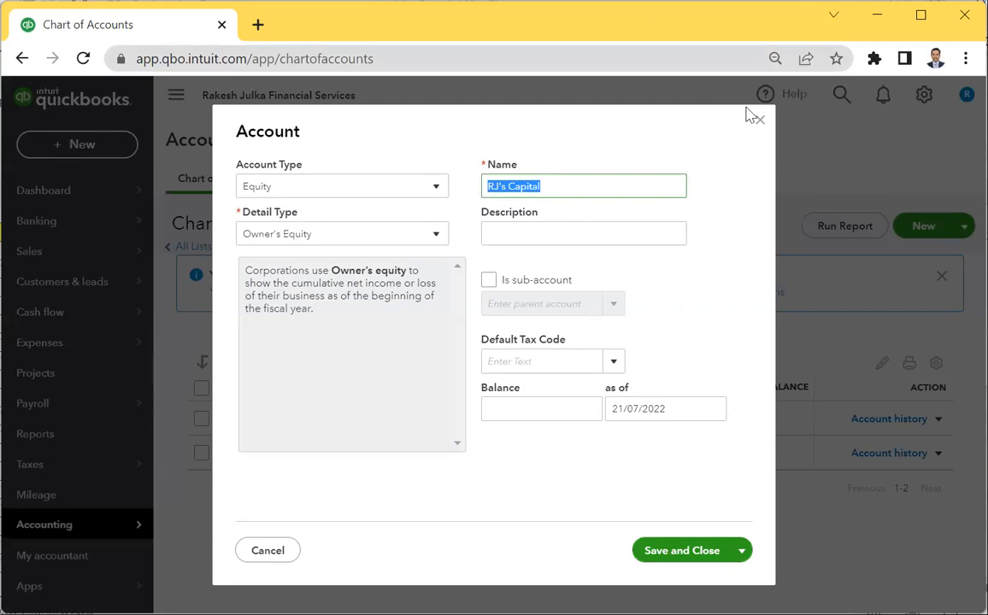
{"action": "left_click", "coordinate": [592, 183]}
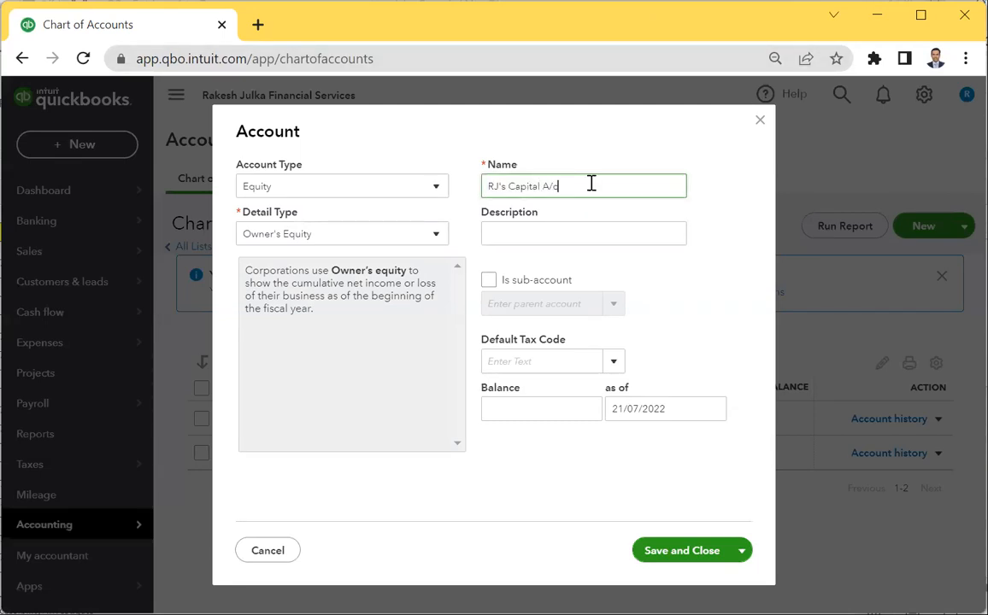
{"action": "left_click", "coordinate": [695, 552]}
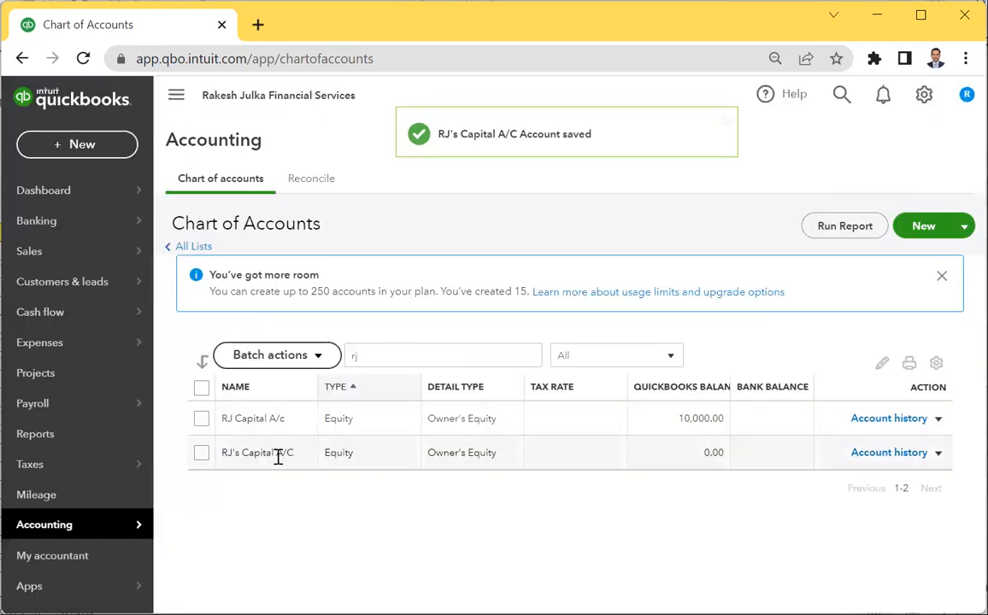
Change the zero-balance capital account's suffix from A/C to lowercase A/c.
{"action": "left_click", "coordinate": [938, 453]}
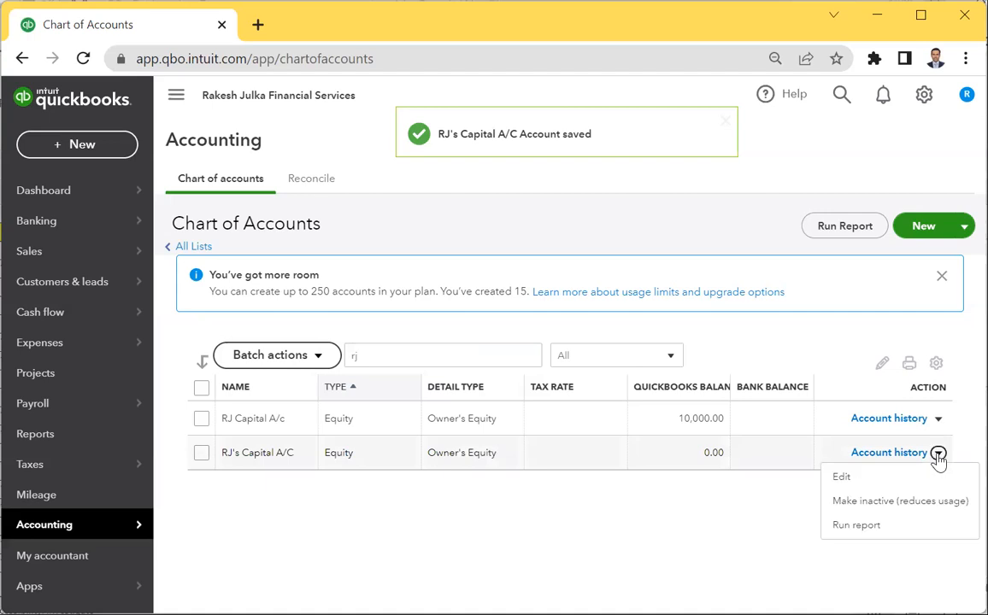
{"action": "left_click", "coordinate": [846, 476]}
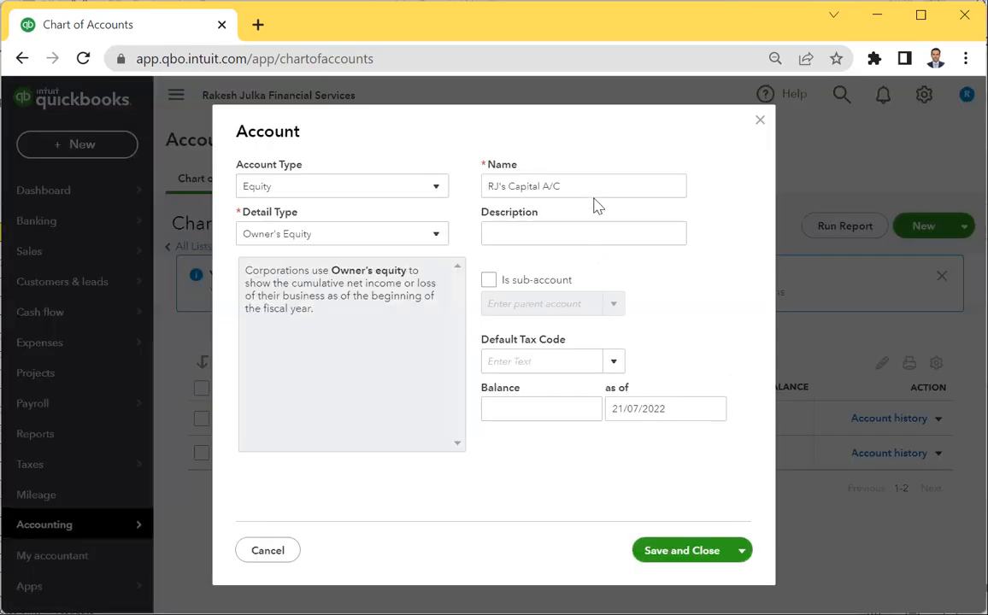
{"action": "triple_click", "coordinate": [604, 184]}
{"action": "left_click", "coordinate": [604, 184]}
{"action": "key", "text": "BackSpace"}
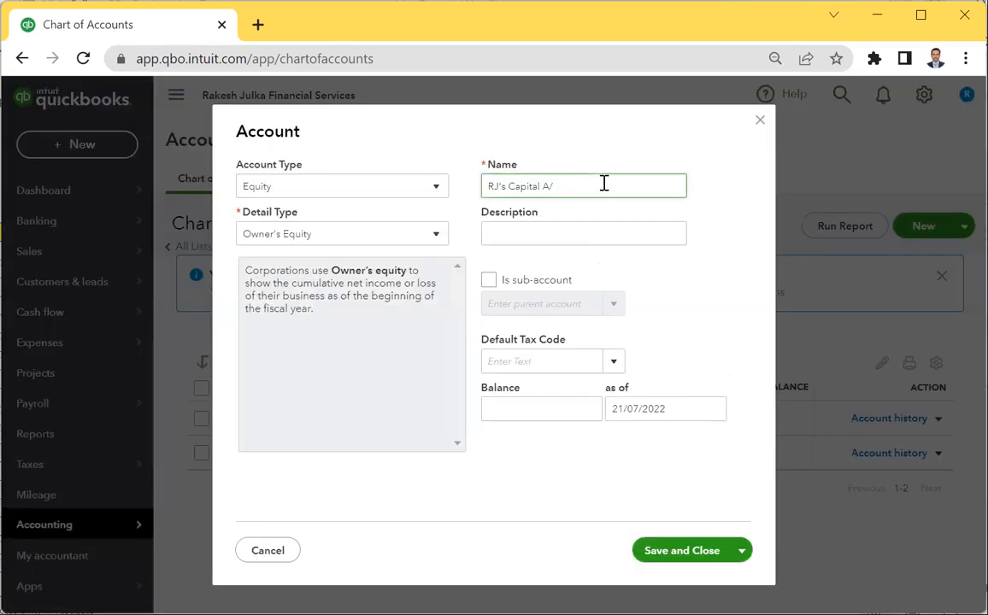
{"action": "type", "text": "c"}
{"action": "left_click", "coordinate": [694, 552]}
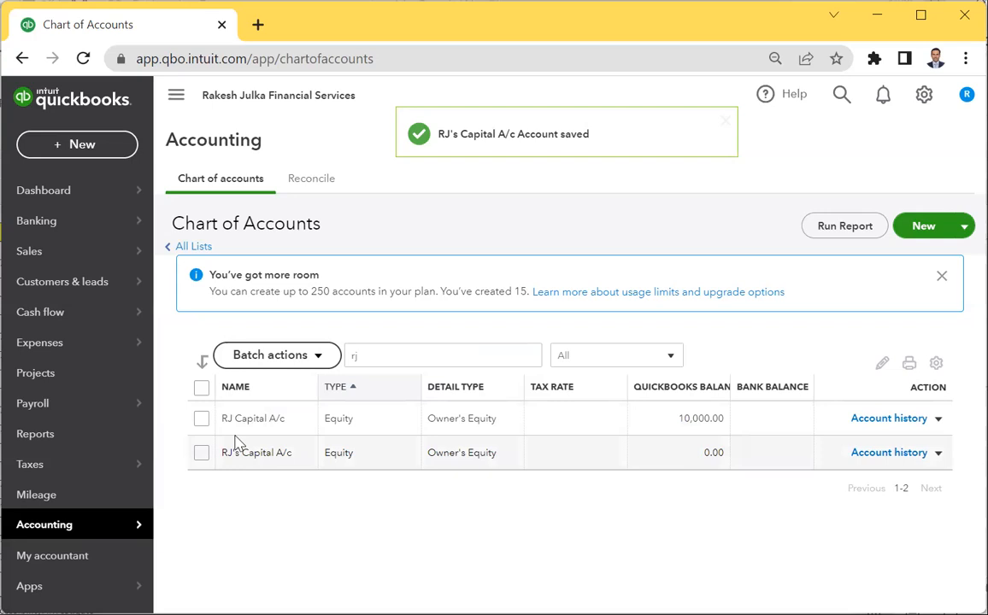
Drop the 's from the duplicate's name and merge it into the 10,000.00 Capital A/c.
{"action": "left_click", "coordinate": [938, 453]}
{"action": "left_click", "coordinate": [844, 477]}
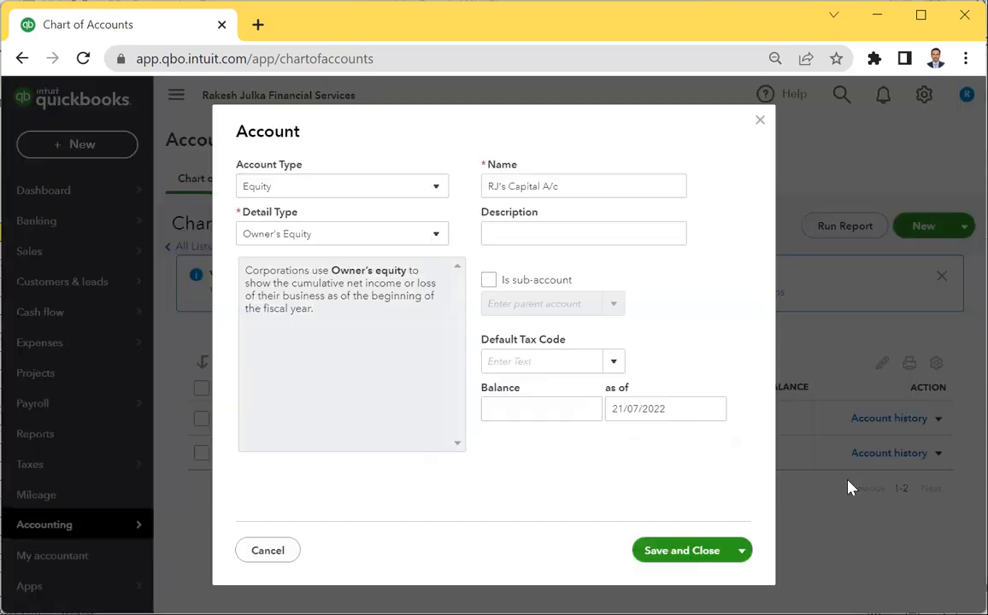
{"action": "triple_click", "coordinate": [512, 183]}
{"action": "left_click", "coordinate": [557, 185]}
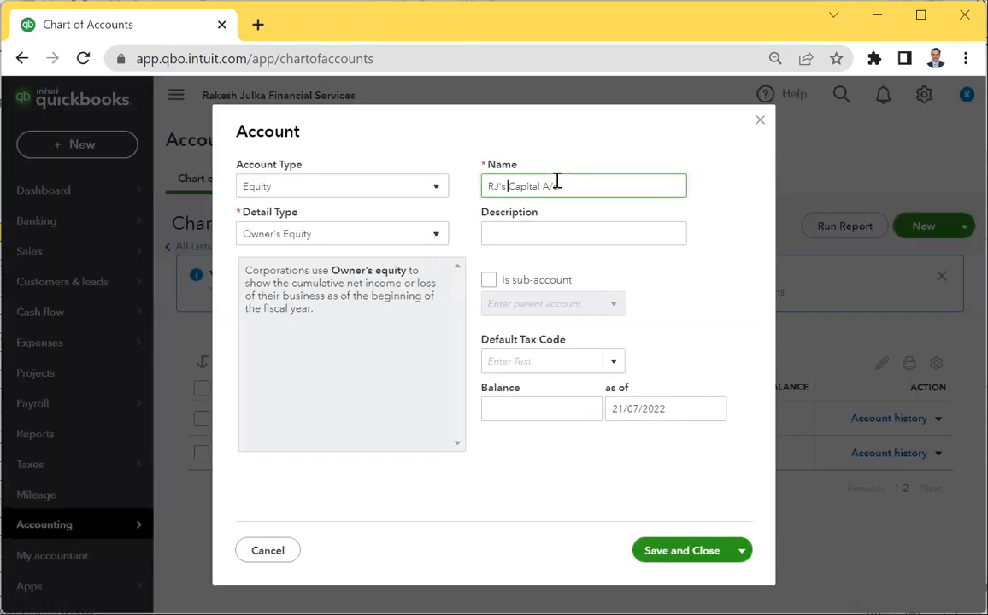
{"action": "key", "text": "BackSpace"}
{"action": "key", "text": "BackSpace"}
{"action": "left_click", "coordinate": [668, 554]}
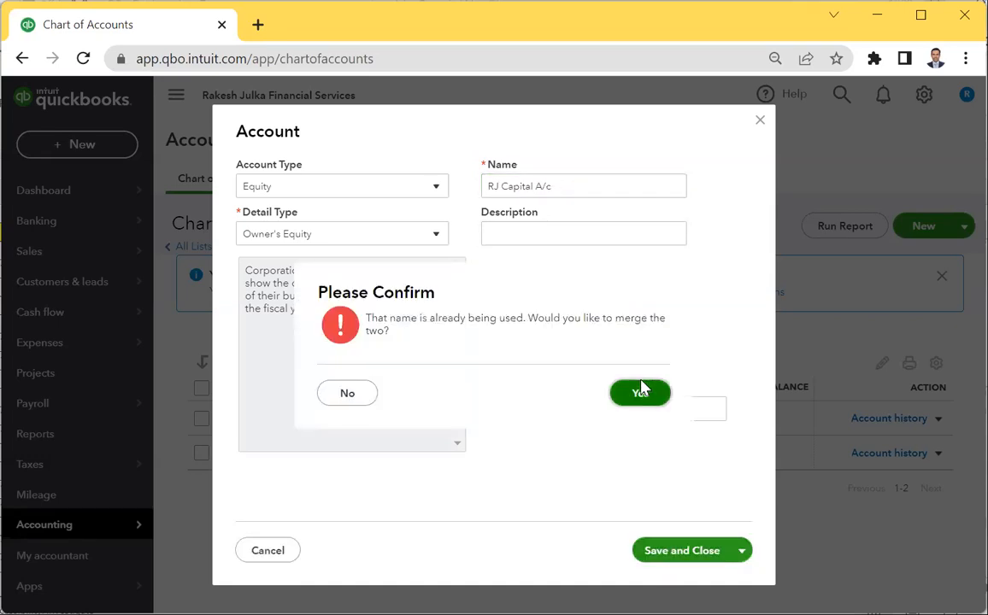
{"action": "left_click", "coordinate": [640, 391]}
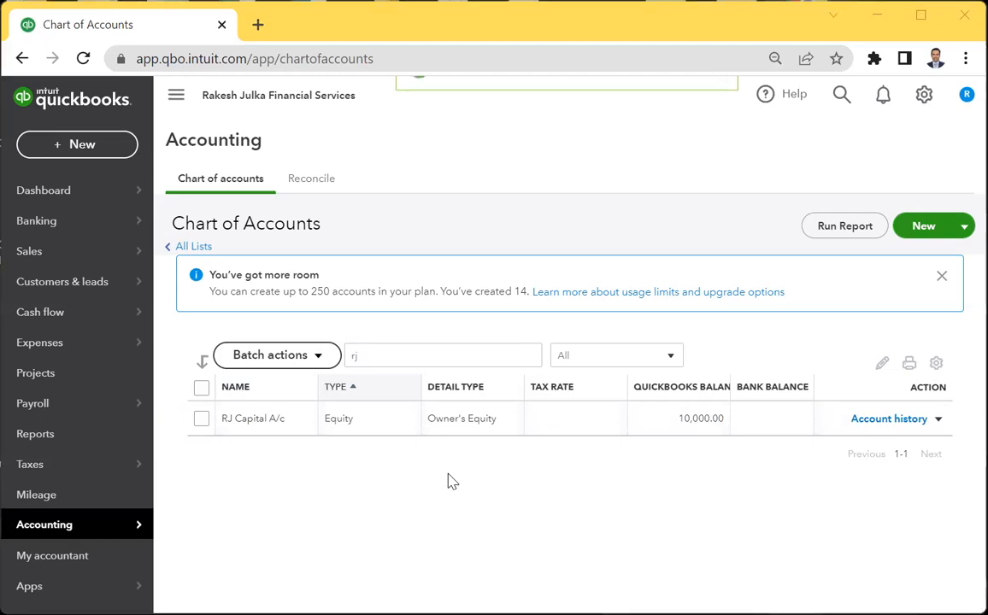
Clear the name filter, briefly trying 'cash', so every account is listed.
{"action": "left_click", "coordinate": [459, 363]}
{"action": "key", "text": "BackSpace"}
{"action": "key", "text": "BackSpace"}
{"action": "type", "text": "cash"}
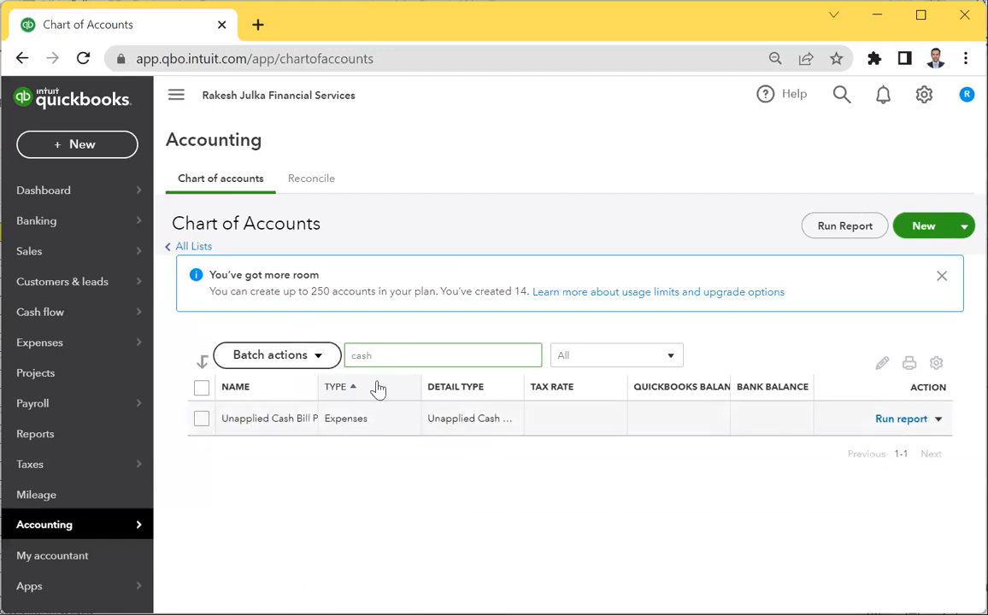
{"action": "key", "text": "BackSpace"}
{"action": "key", "text": "BackSpace"}
{"action": "key", "text": "BackSpace"}
{"action": "key", "text": "BackSpace"}
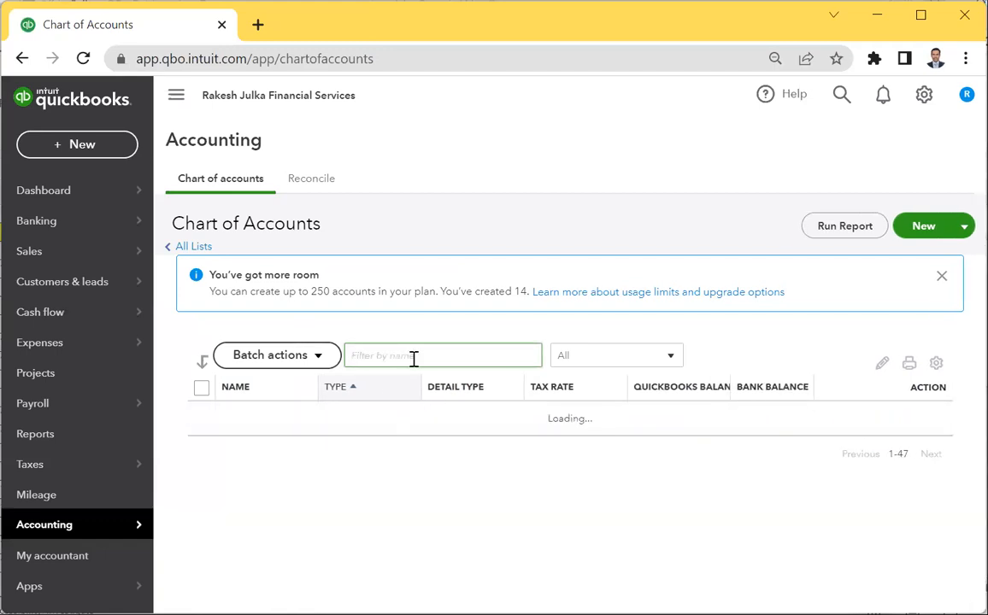
Start a new account with type Current assets and detail type Undeposited Funds.
{"action": "left_click", "coordinate": [904, 227]}
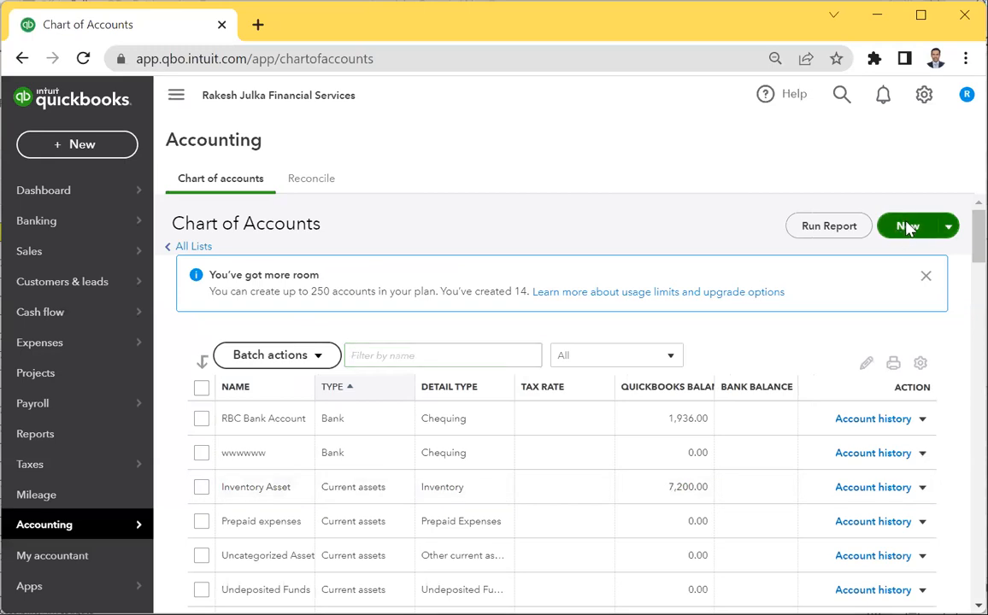
{"action": "left_click", "coordinate": [322, 192]}
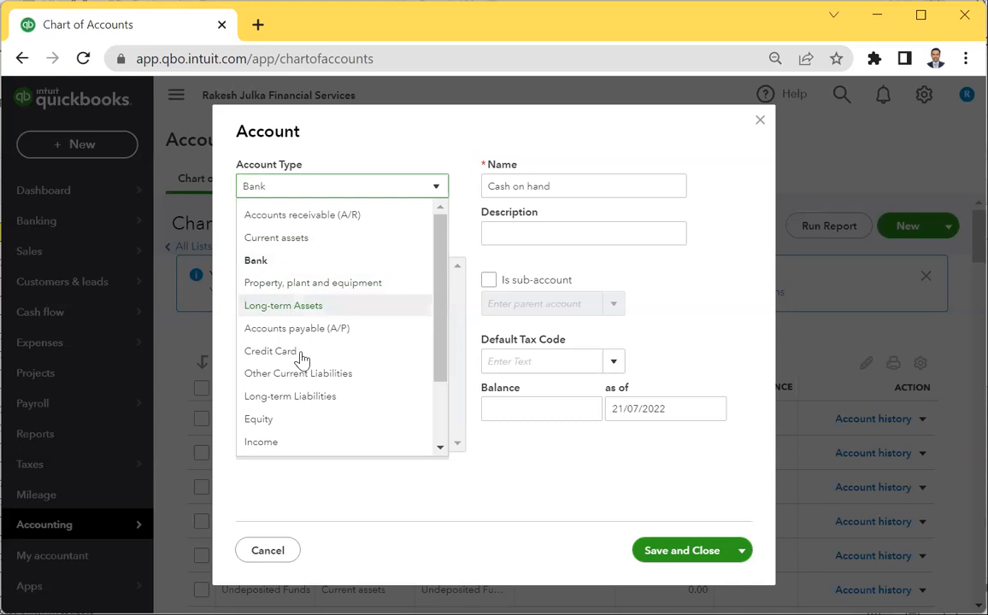
{"action": "scroll", "coordinate": [304, 357], "scroll_direction": "down", "scroll_amount": 1}
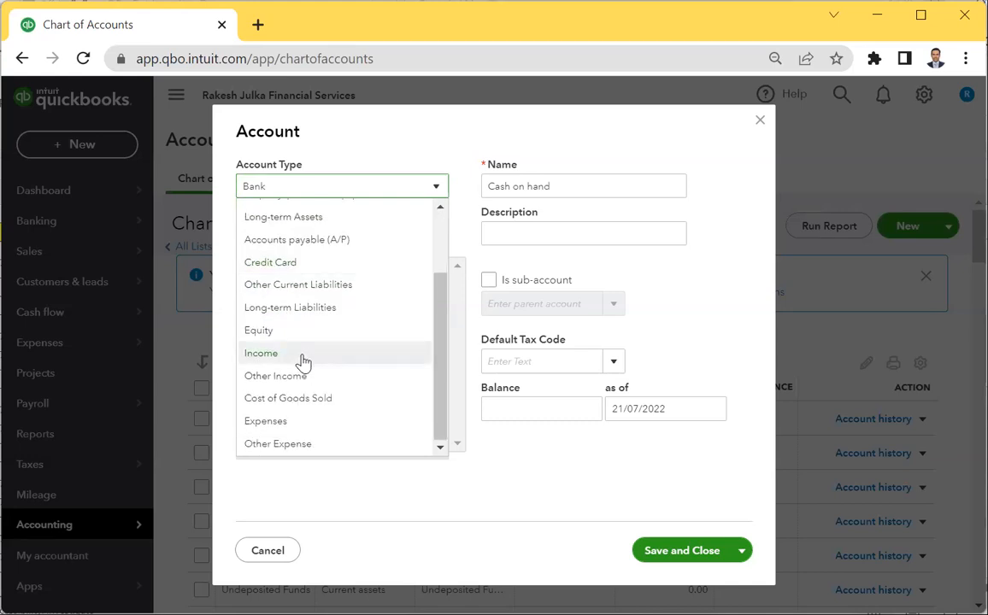
{"action": "scroll", "coordinate": [304, 359], "scroll_direction": "up", "scroll_amount": 1}
{"action": "scroll", "coordinate": [303, 377], "scroll_direction": "down", "scroll_amount": 1}
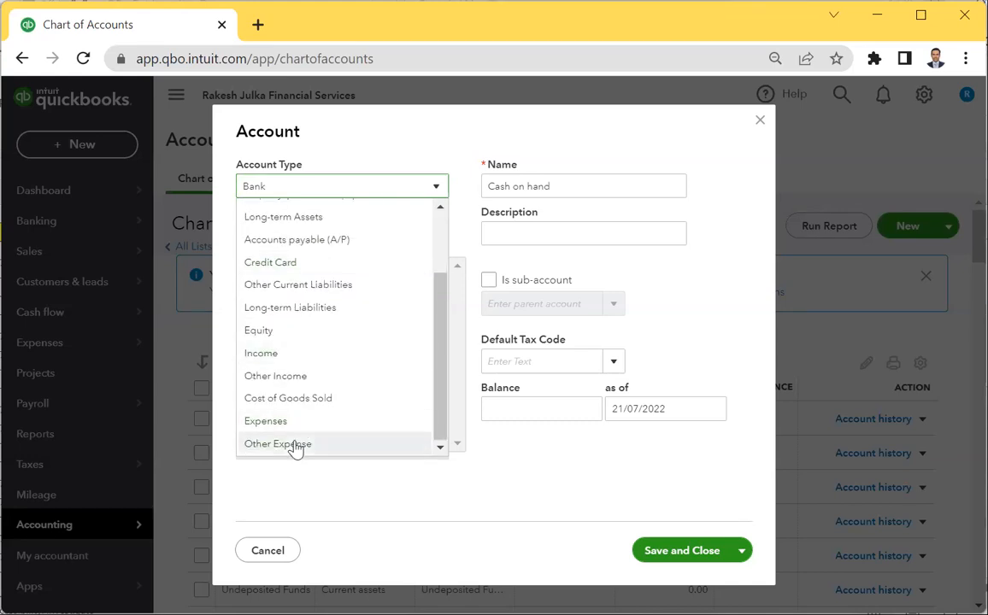
{"action": "left_click", "coordinate": [289, 376]}
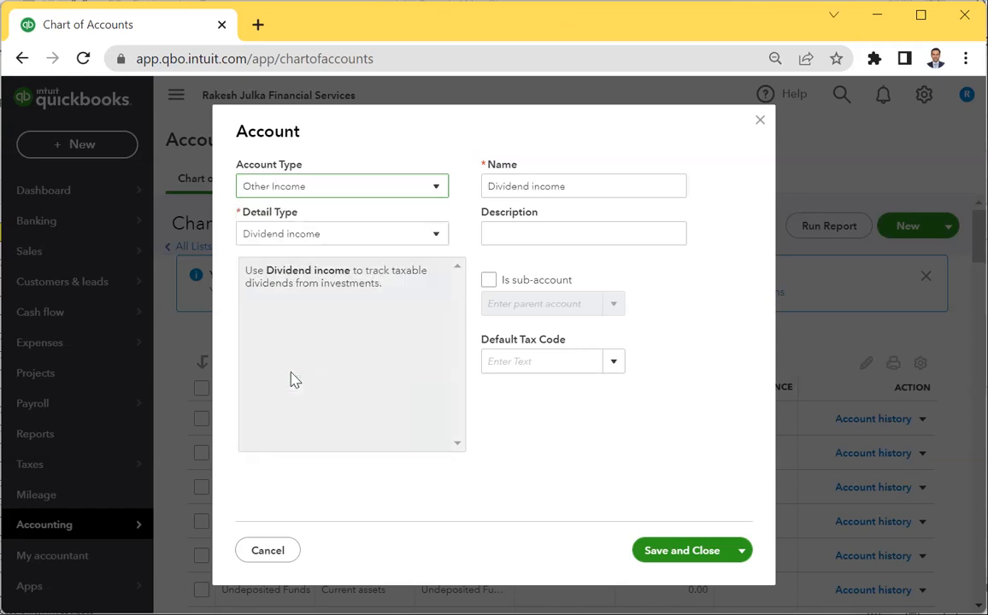
{"action": "left_click", "coordinate": [316, 236]}
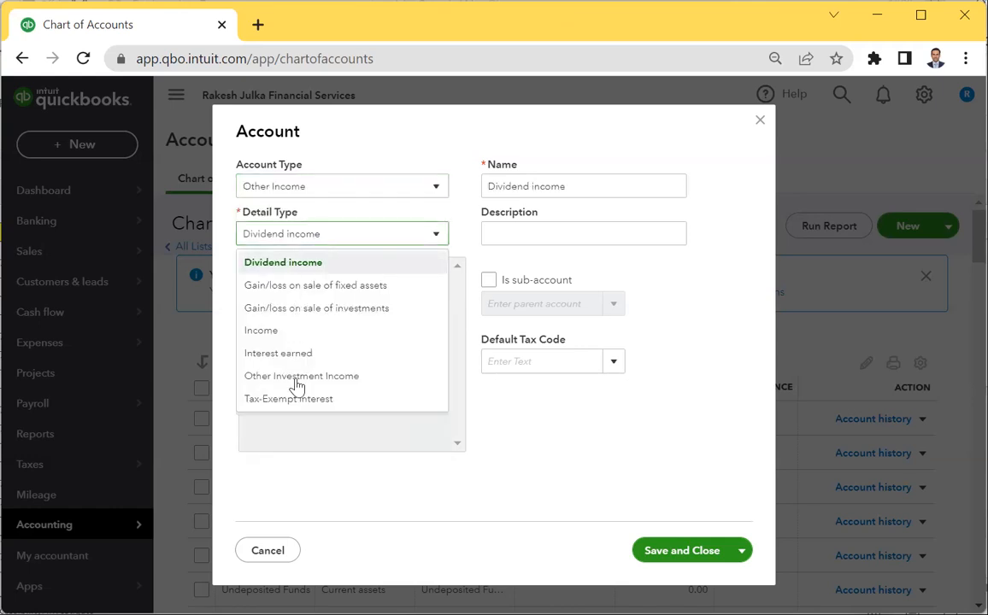
{"action": "left_click", "coordinate": [319, 185]}
{"action": "scroll", "coordinate": [300, 296], "scroll_direction": "up", "scroll_amount": 2}
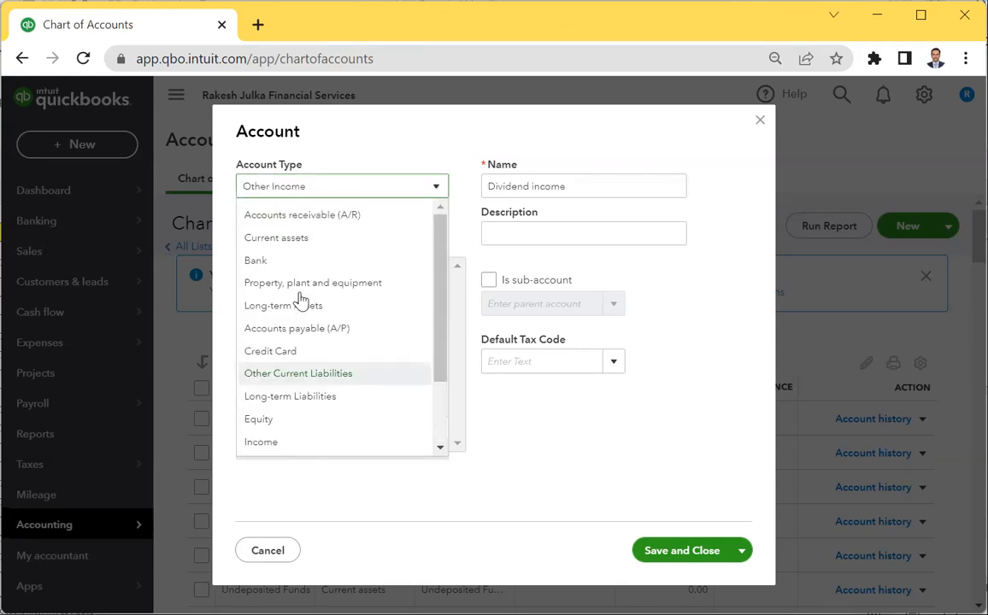
{"action": "left_click", "coordinate": [299, 237]}
{"action": "left_click", "coordinate": [299, 239]}
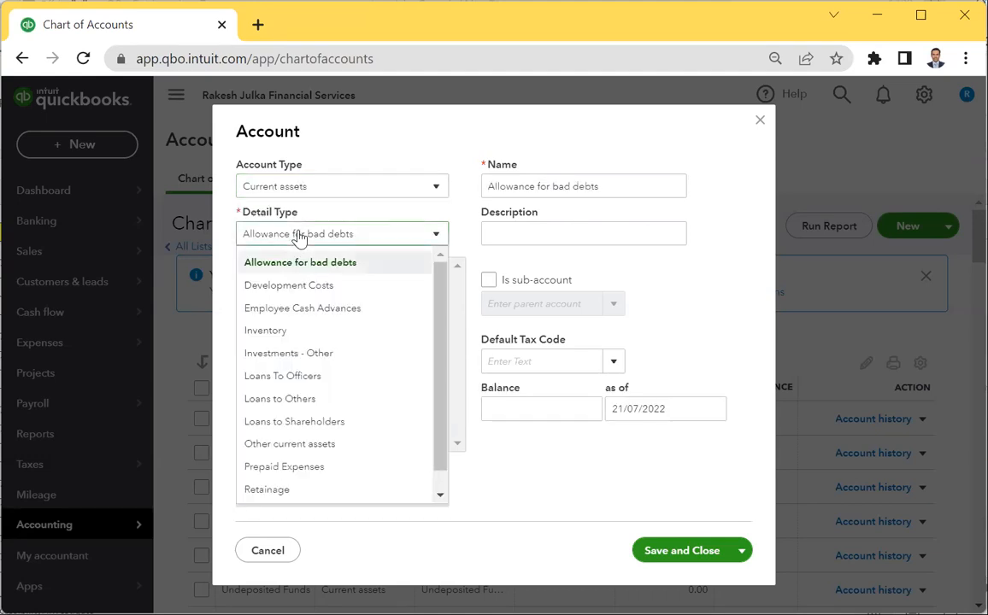
{"action": "scroll", "coordinate": [297, 394], "scroll_direction": "down", "scroll_amount": 1}
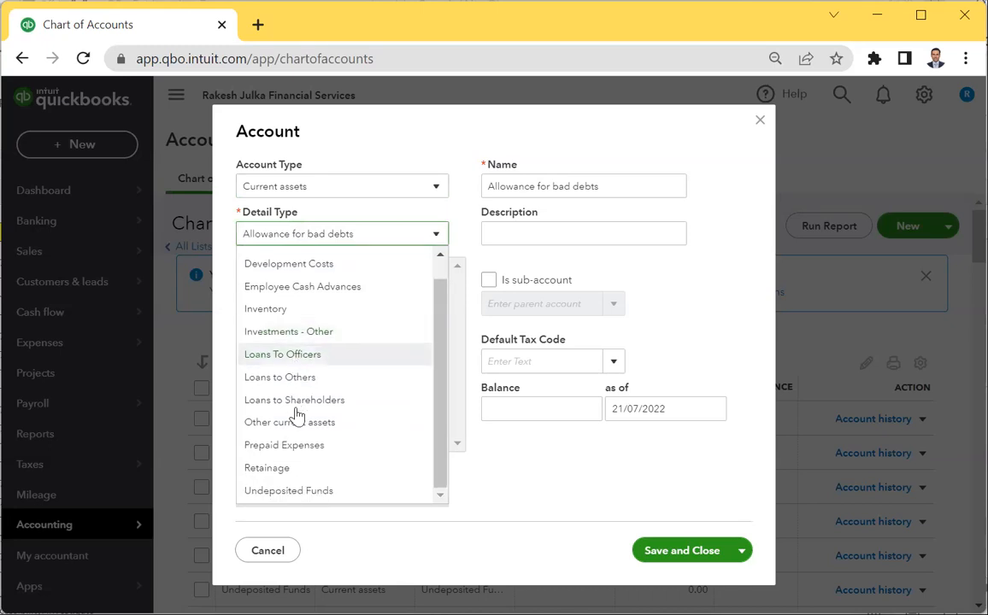
{"action": "left_click", "coordinate": [295, 494]}
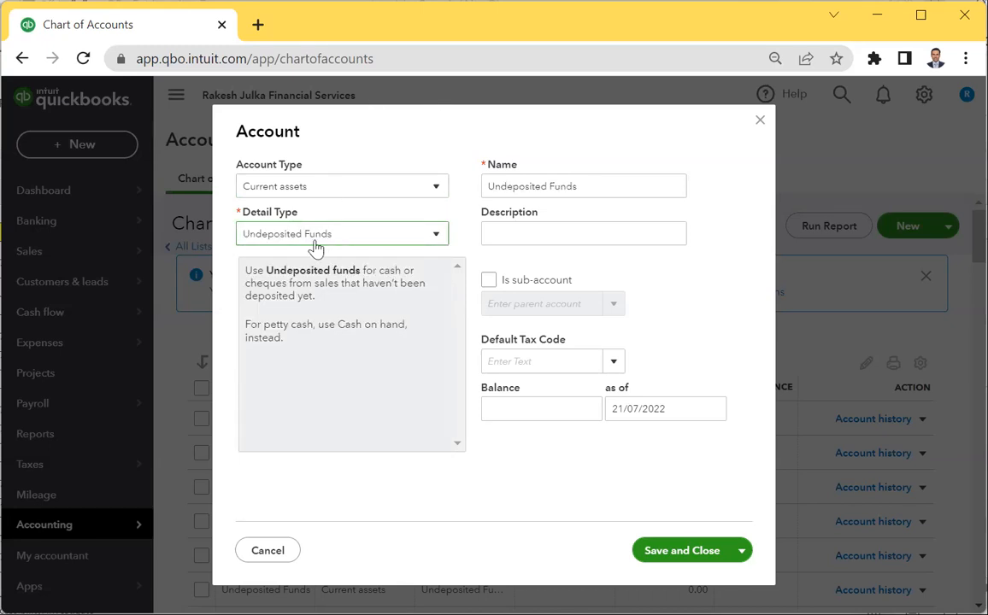
Try saving it as 'Cash in hand', then abandon the form after the duplicate Undeposited Funds error.
{"action": "triple_click", "coordinate": [594, 189]}
{"action": "type", "text": "C"}
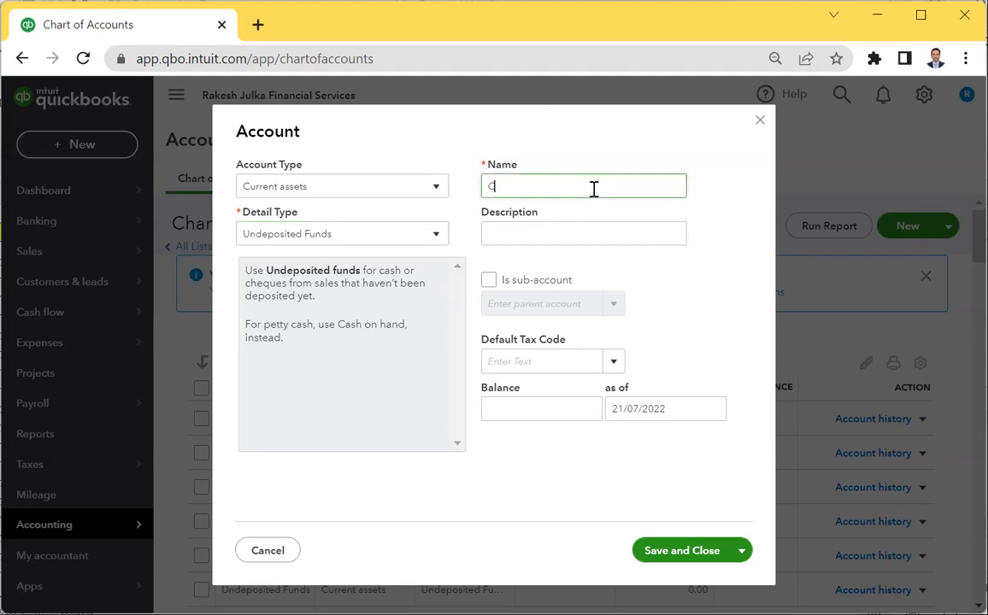
{"action": "type", "text": "ash in hand"}
{"action": "left_click", "coordinate": [665, 563]}
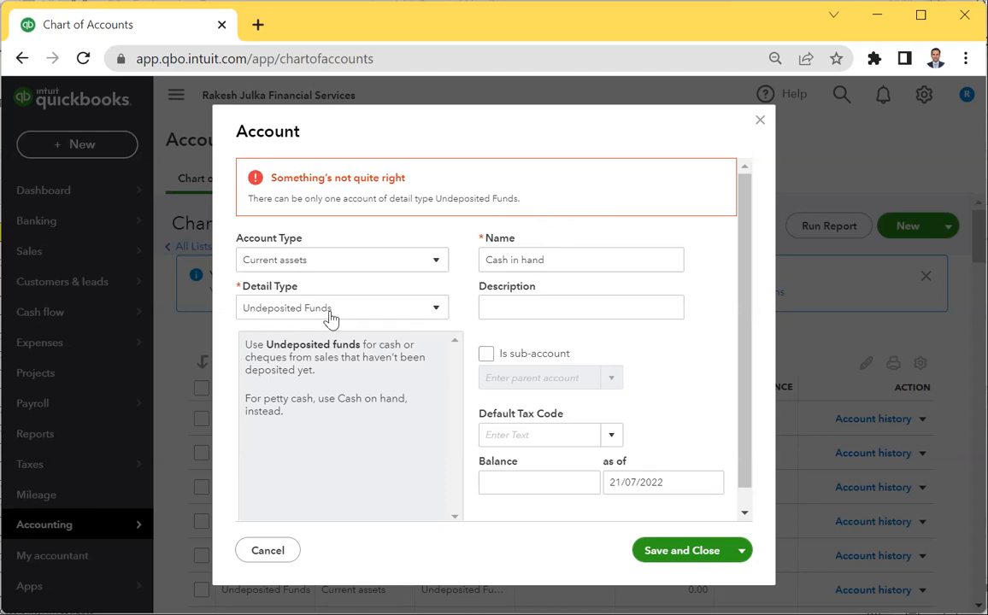
{"action": "triple_click", "coordinate": [563, 262]}
{"action": "left_click", "coordinate": [563, 263]}
{"action": "key", "text": "BackSpace"}
{"action": "key", "text": "BackSpace"}
{"action": "key", "text": "BackSpace"}
{"action": "key", "text": "BackSpace"}
{"action": "key", "text": "BackSpace"}
{"action": "key", "text": "BackSpace"}
{"action": "key", "text": "BackSpace"}
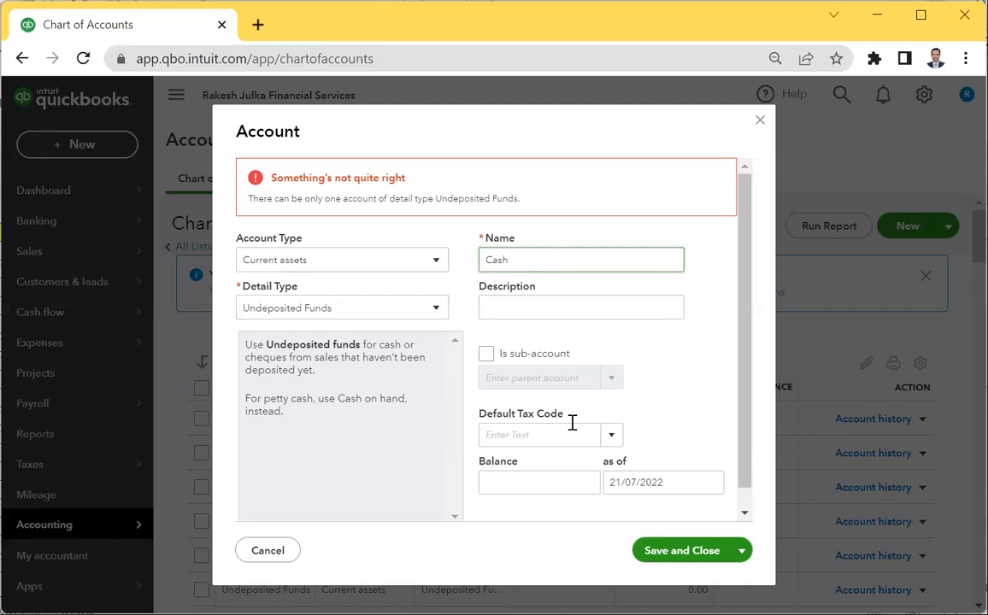
{"action": "left_click", "coordinate": [682, 551]}
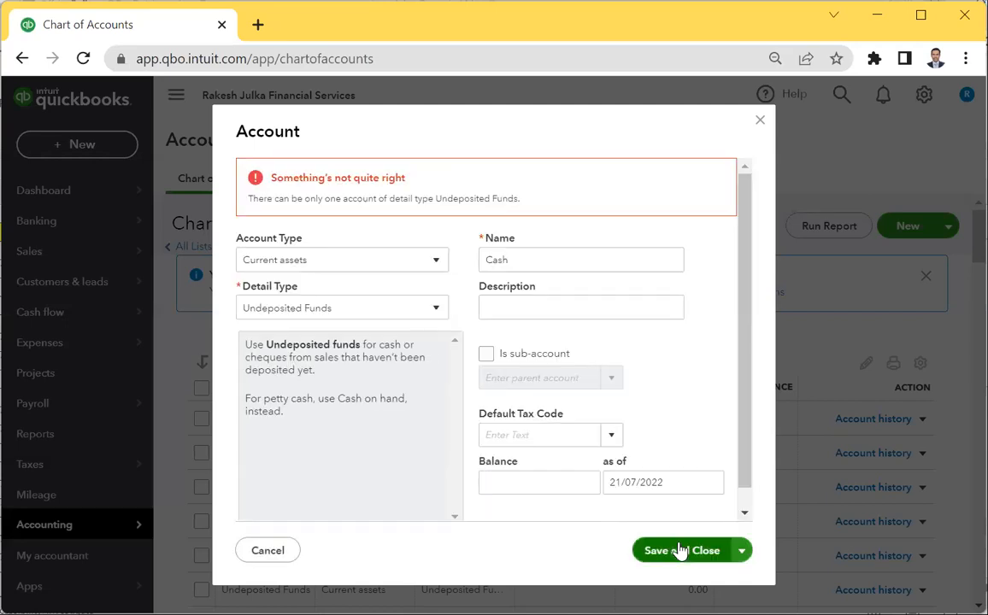
{"action": "left_click", "coordinate": [759, 121]}
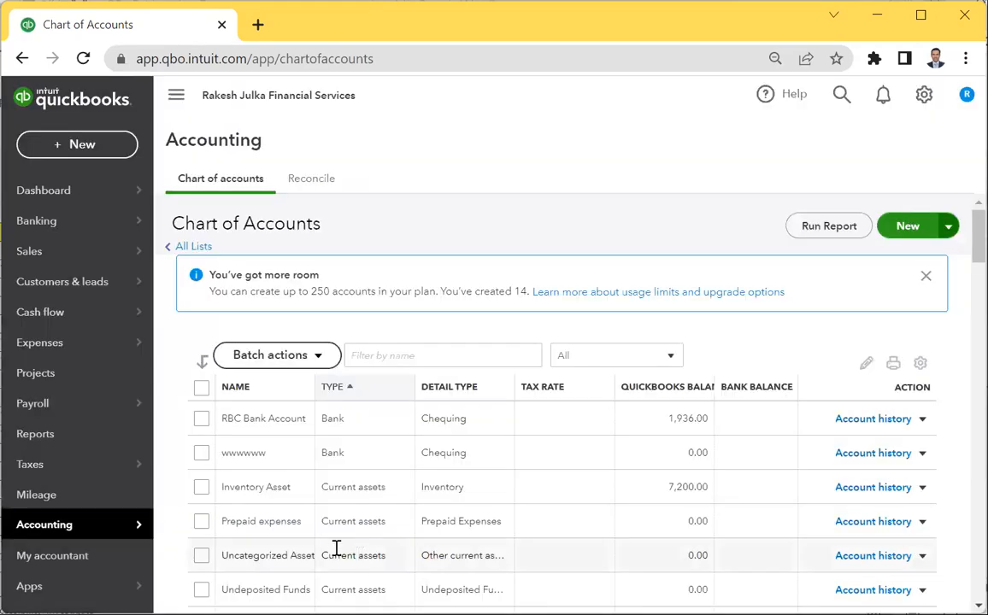
Filter for 'unde' and rename the Undeposited Funds account to 'Cash in hand'.
{"action": "left_click", "coordinate": [414, 352]}
{"action": "type", "text": "unde"}
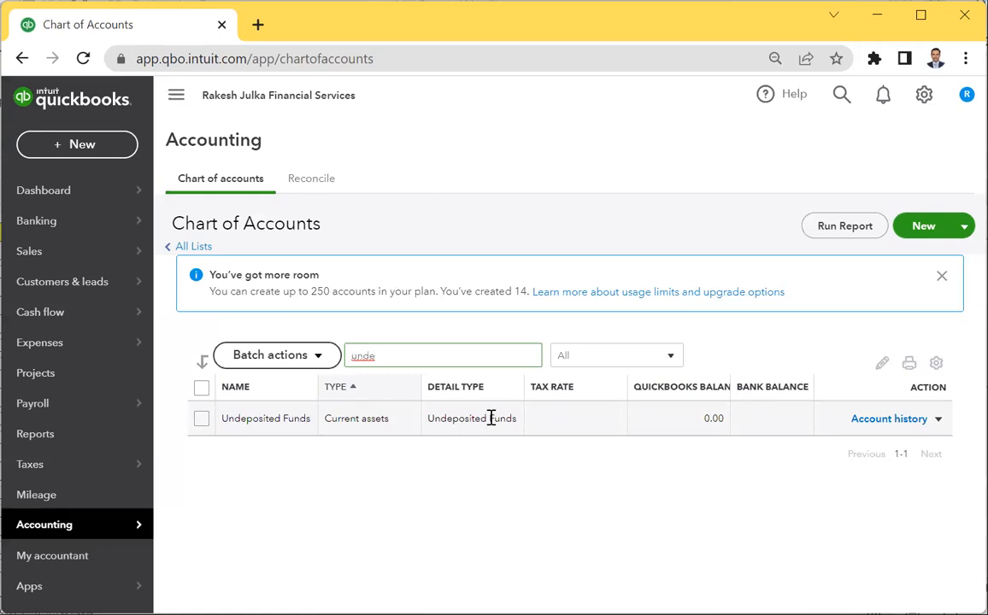
{"action": "left_click", "coordinate": [939, 418]}
{"action": "left_click", "coordinate": [764, 442]}
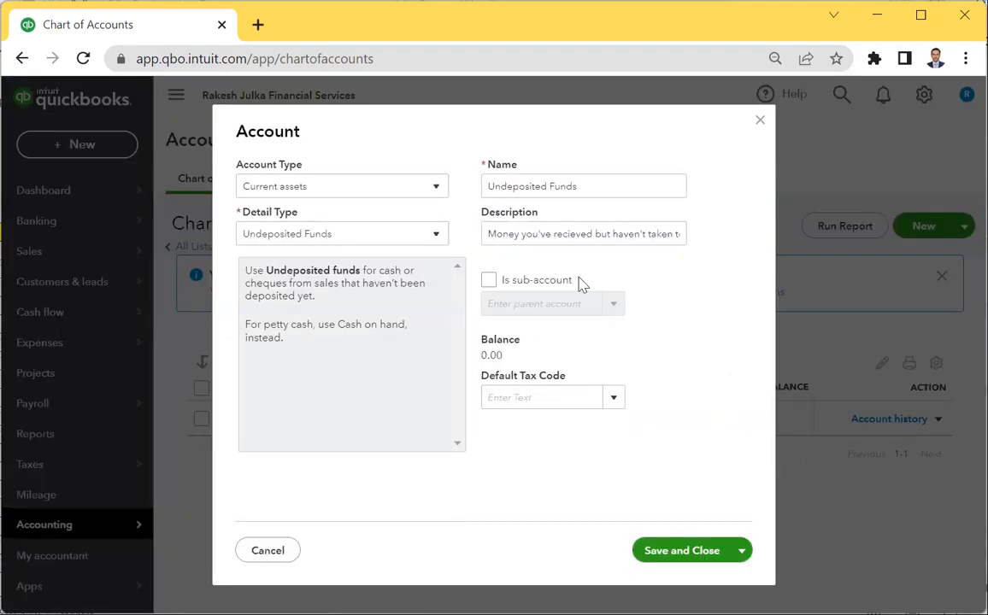
{"action": "triple_click", "coordinate": [600, 189]}
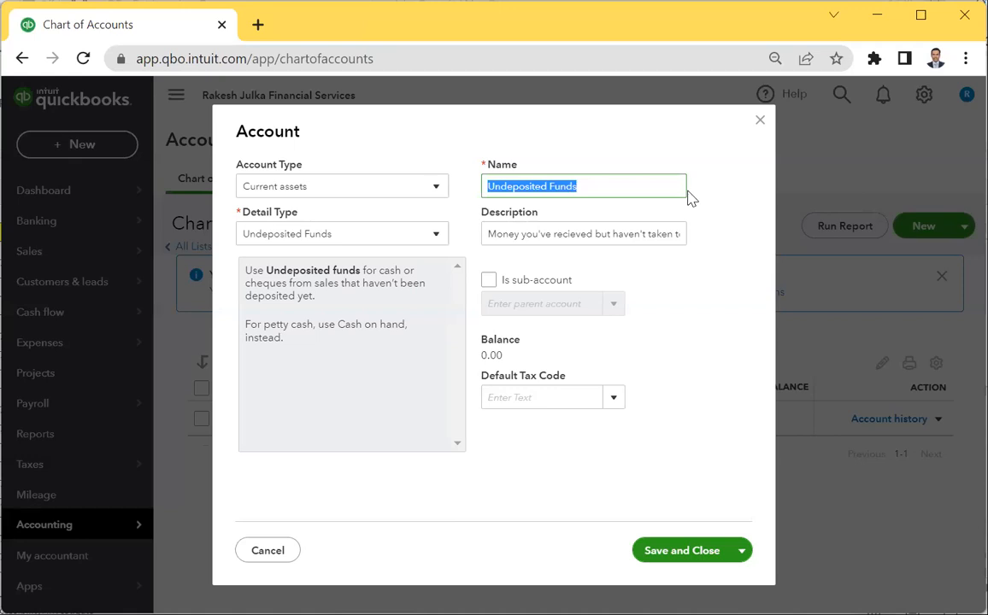
{"action": "type", "text": "Cash in hand"}
{"action": "left_click", "coordinate": [698, 556]}
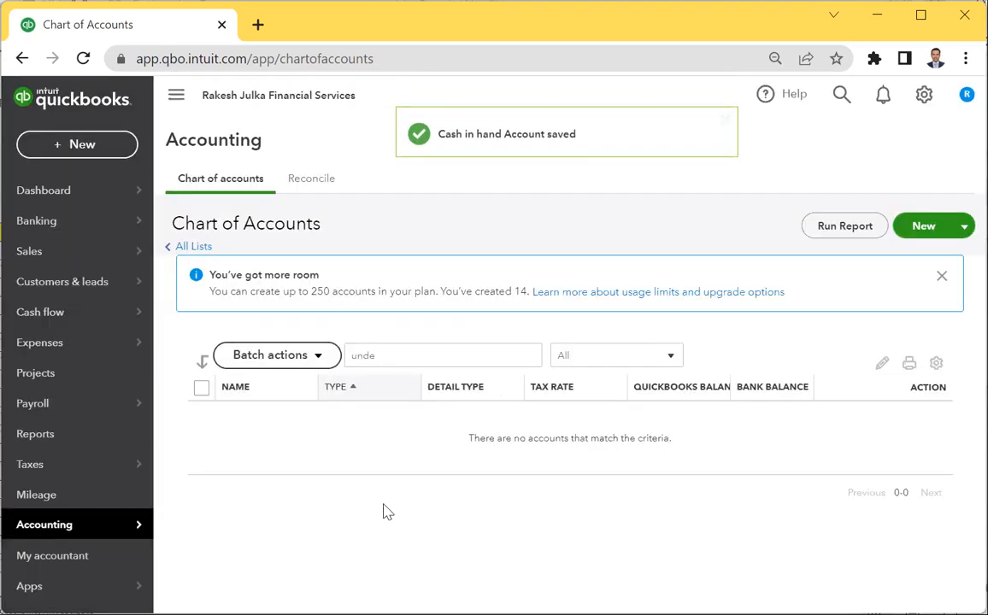
{"action": "left_click", "coordinate": [420, 347]}
Clear the 'unde' filter from the account list and switch to another window.
{"action": "key", "text": "BackSpace"}
{"action": "key", "text": "BackSpace"}
{"action": "key", "text": "BackSpace"}
{"action": "key", "text": "BackSpace"}
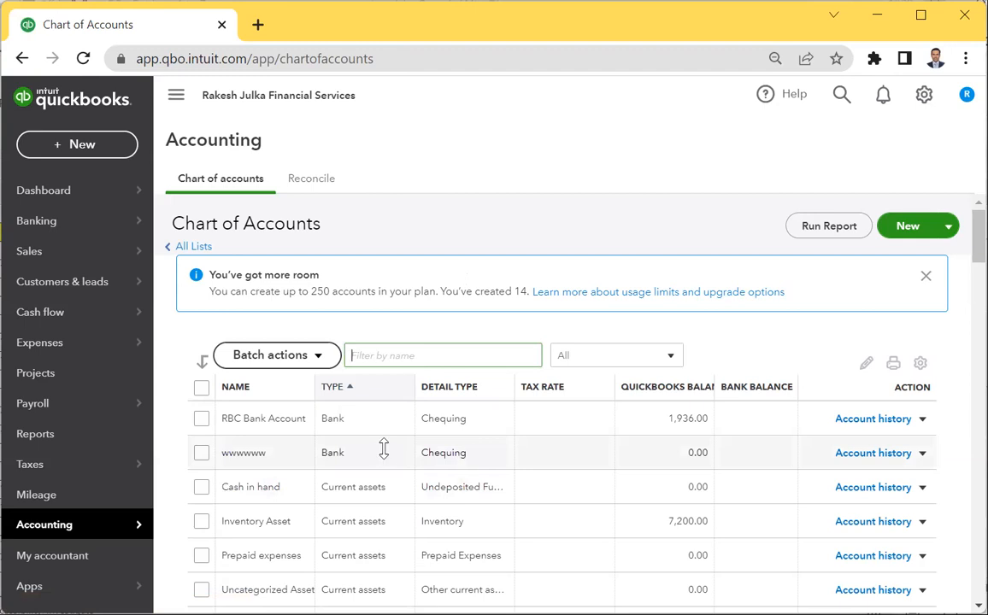
{"action": "key", "text": "alt+Tab"}
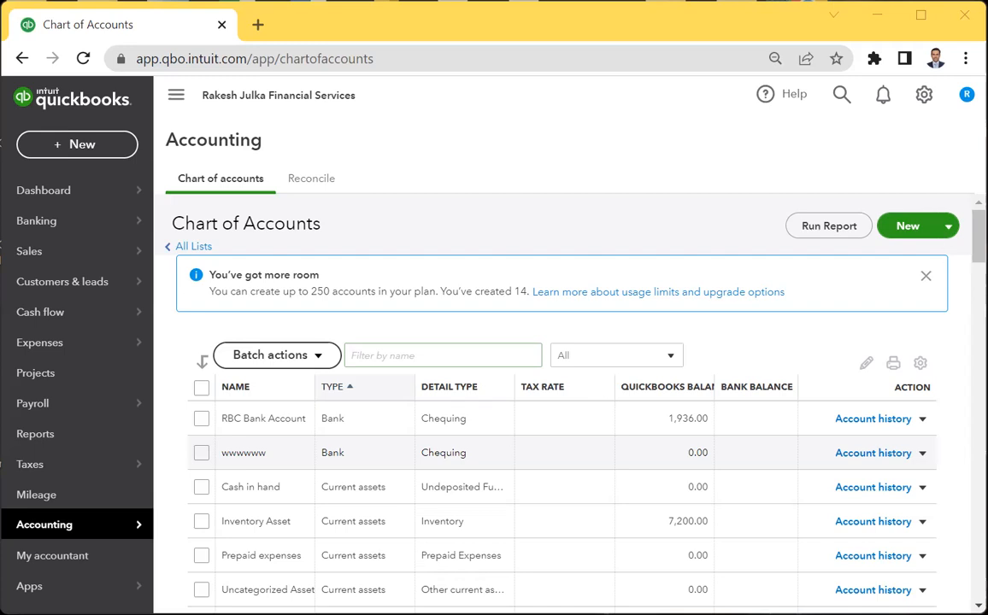
Start a new Other Current Liabilities account and enter the first lender's Loan A/c name.
{"action": "left_click", "coordinate": [914, 224]}
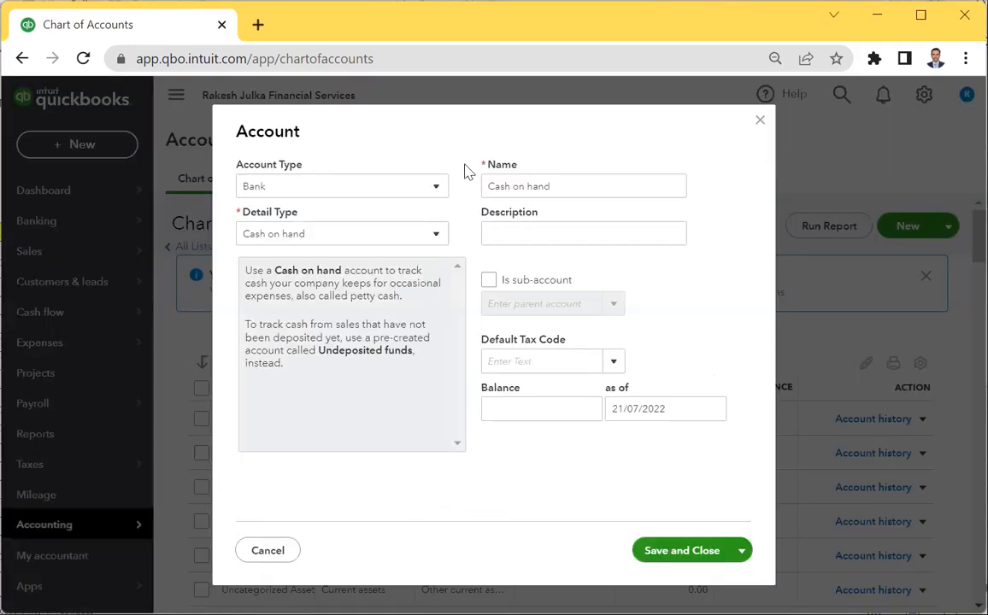
{"action": "left_click", "coordinate": [299, 192]}
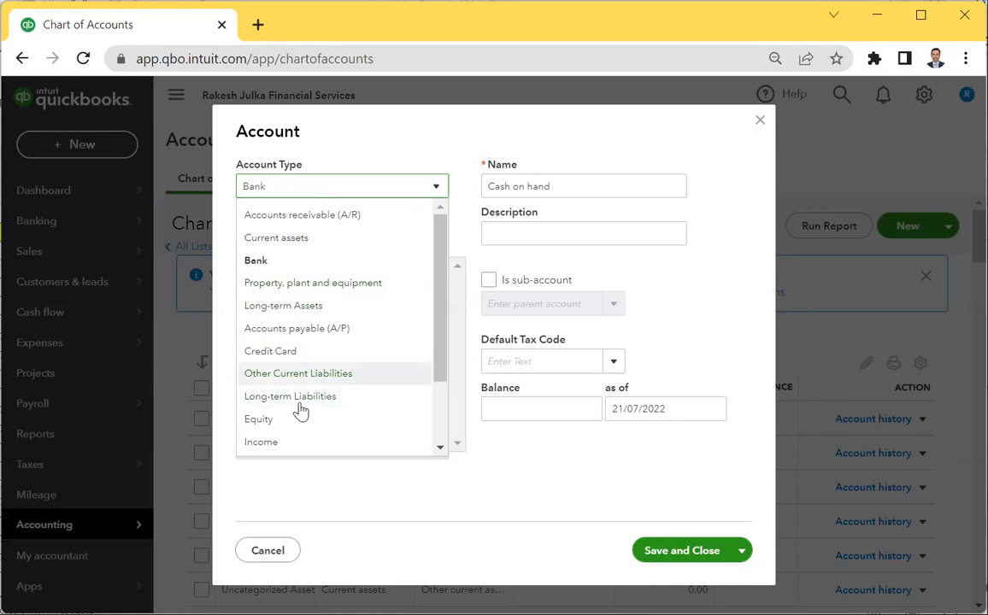
{"action": "scroll", "coordinate": [300, 411], "scroll_direction": "down", "scroll_amount": 2}
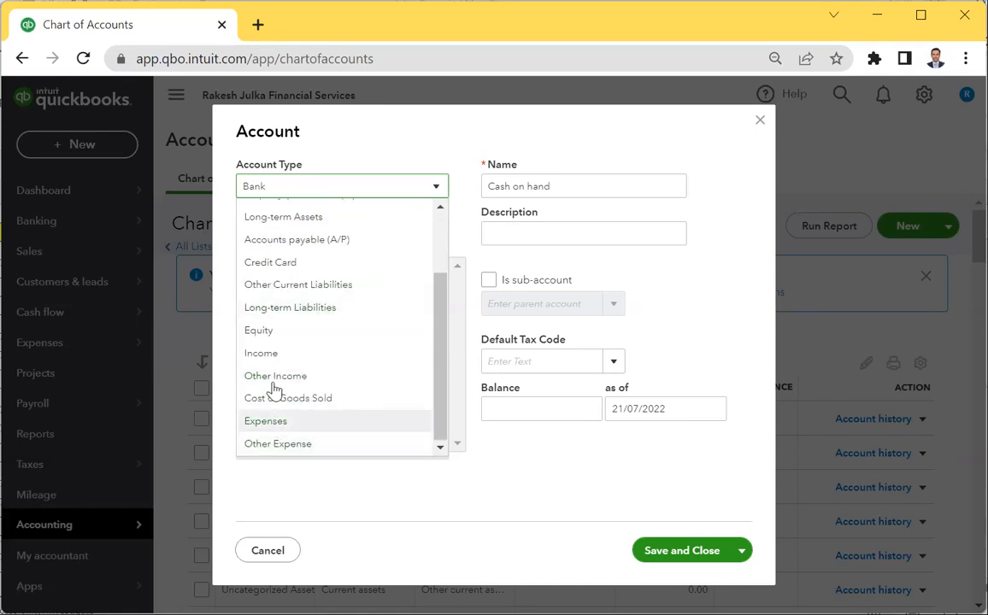
{"action": "scroll", "coordinate": [273, 388], "scroll_direction": "up", "scroll_amount": 2}
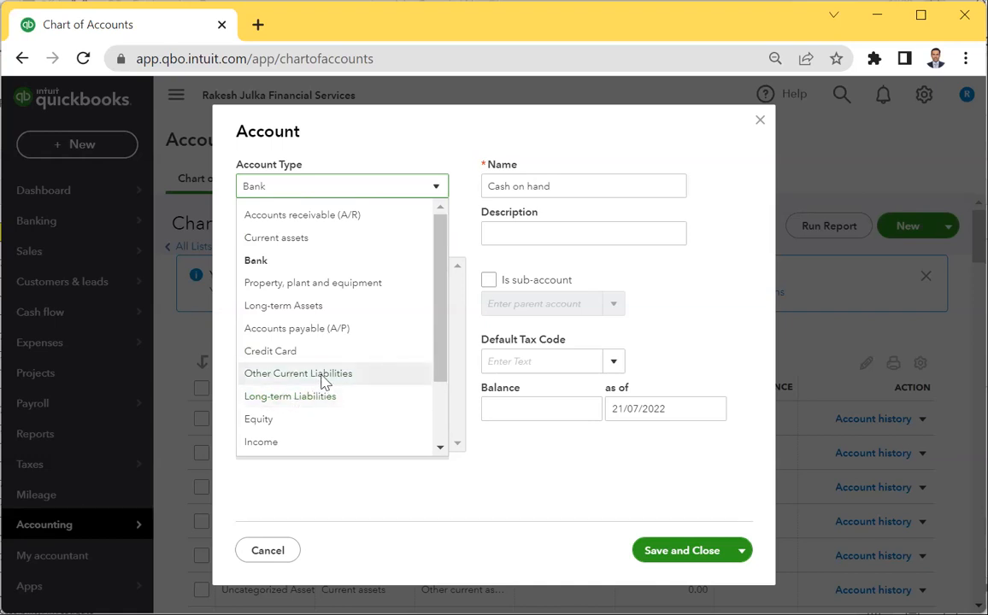
{"action": "left_click", "coordinate": [322, 374]}
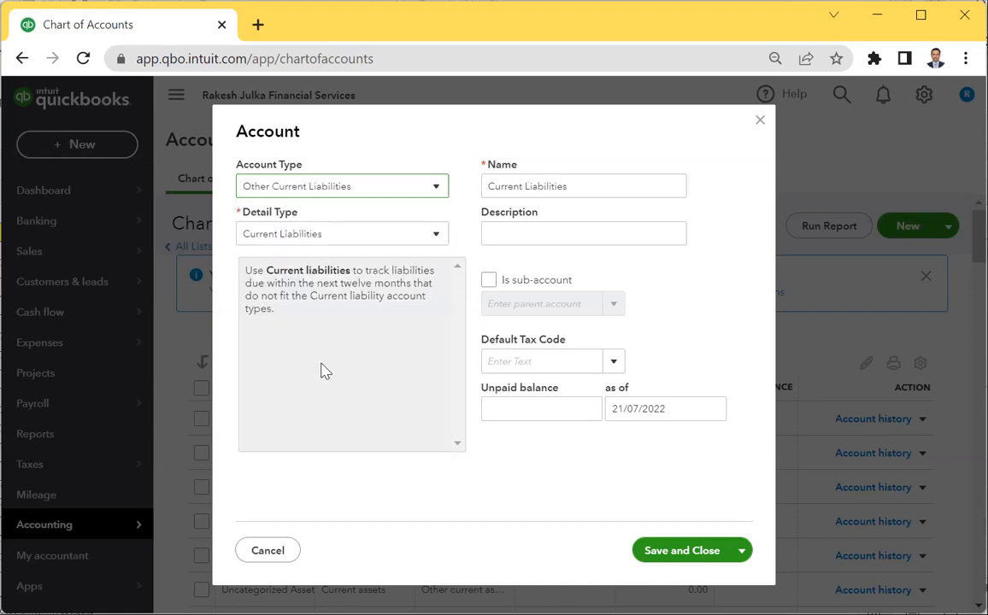
{"action": "left_click", "coordinate": [340, 238]}
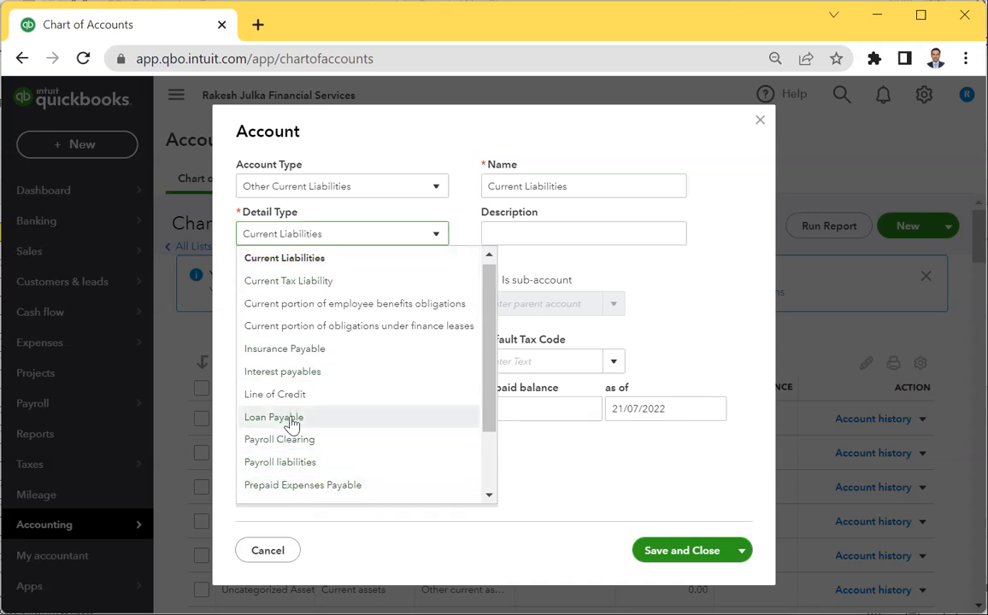
{"action": "scroll", "coordinate": [291, 424], "scroll_direction": "down", "scroll_amount": 2}
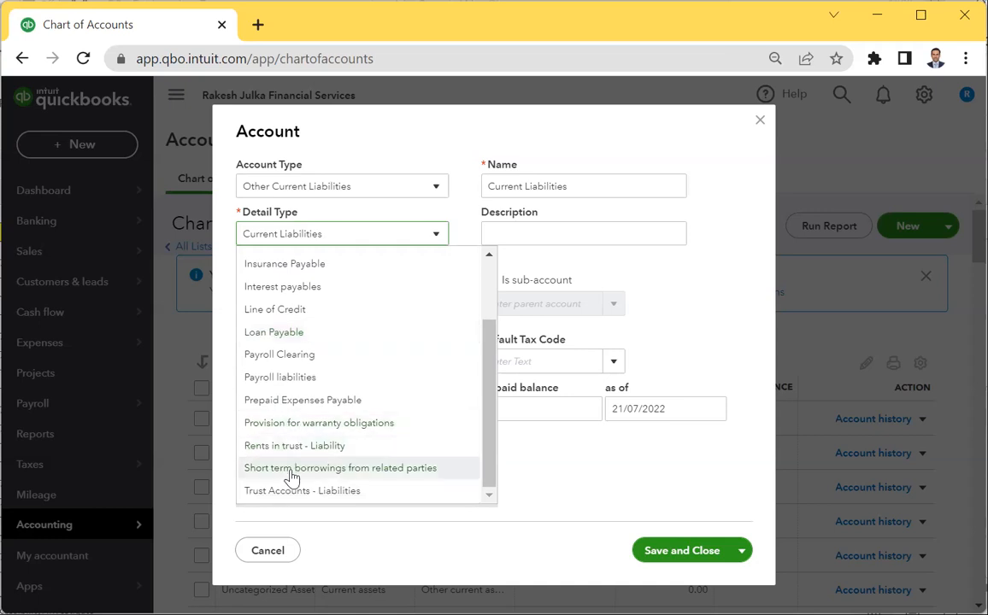
{"action": "scroll", "coordinate": [291, 423], "scroll_direction": "up", "scroll_amount": 2}
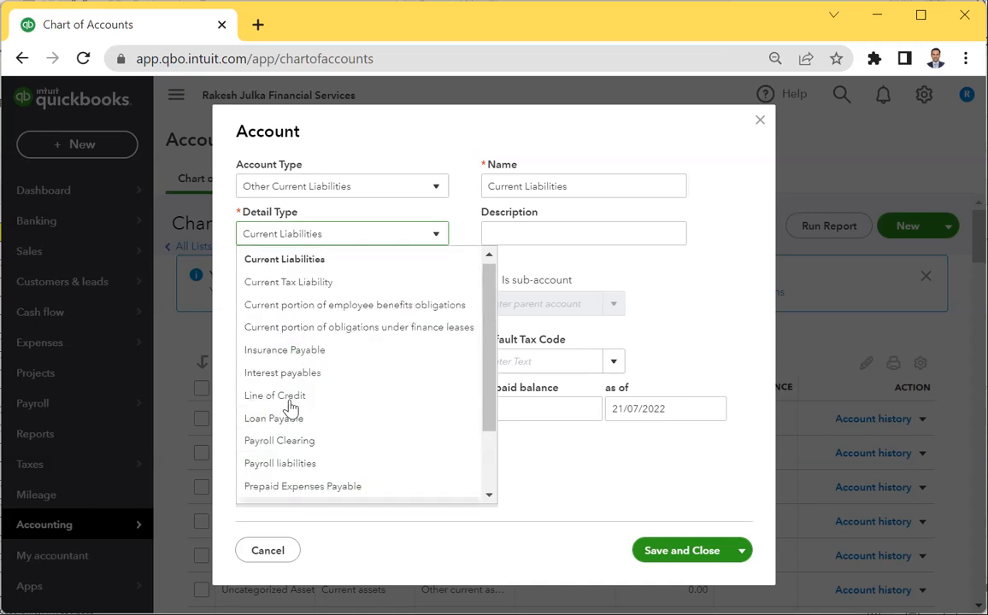
{"action": "left_click", "coordinate": [257, 424]}
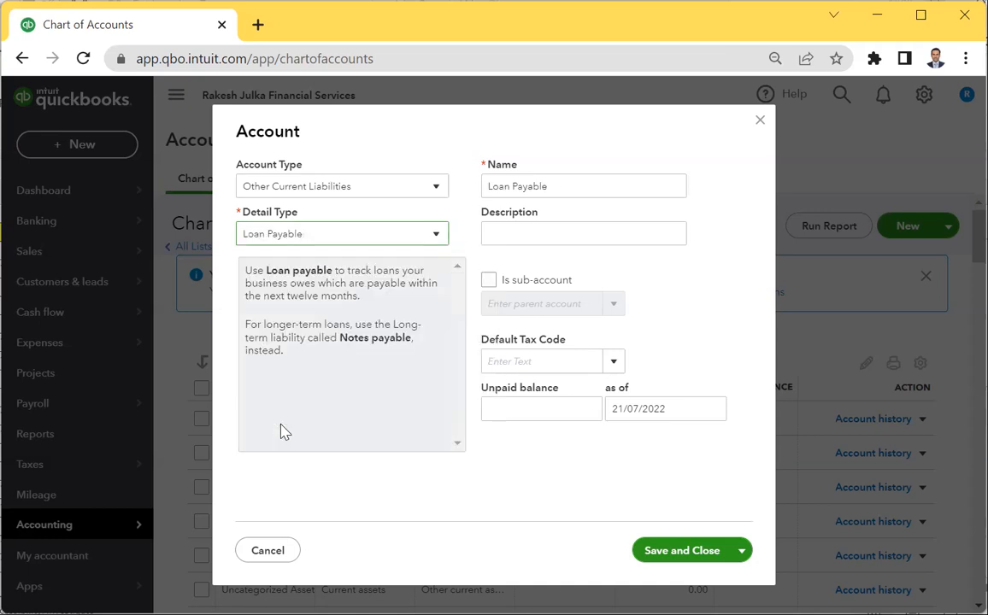
{"action": "triple_click", "coordinate": [593, 185]}
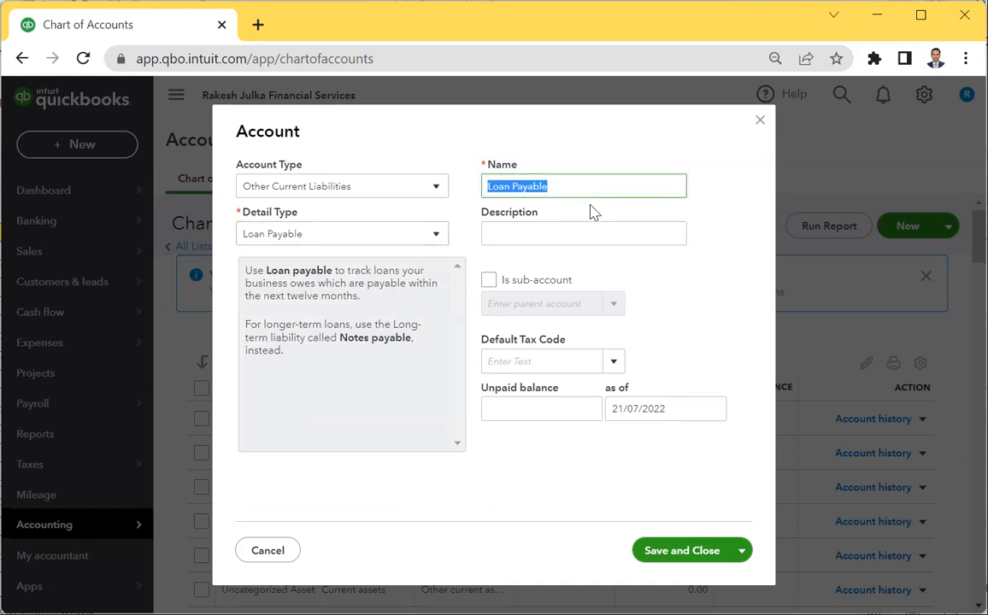
{"action": "type", "text": "Lee's "}
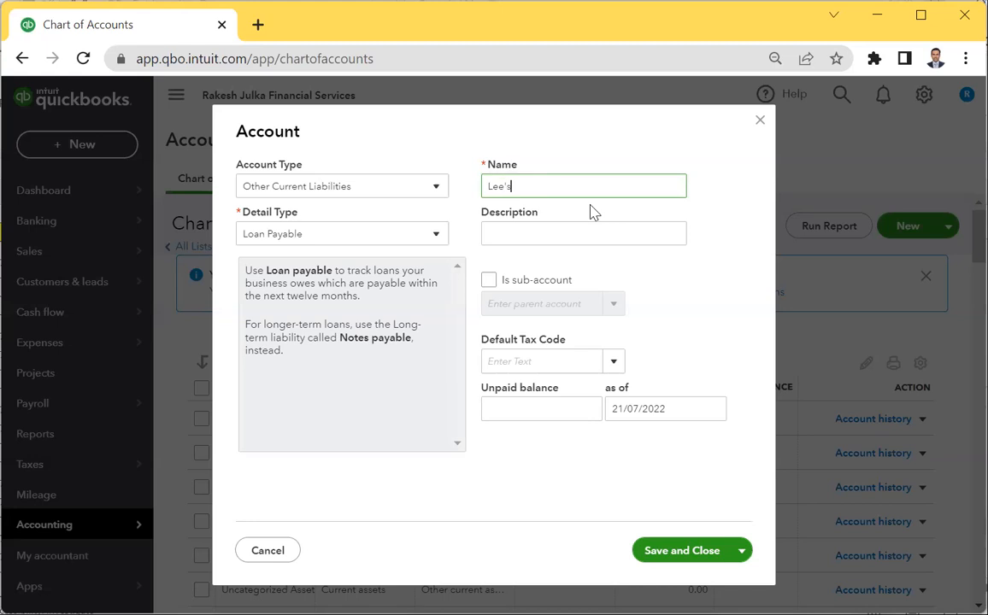
{"action": "type", "text": "Loan A/c"}
Switch the detail type to Current Liabilities, re-enter the loan account name, and save.
{"action": "left_click", "coordinate": [364, 240]}
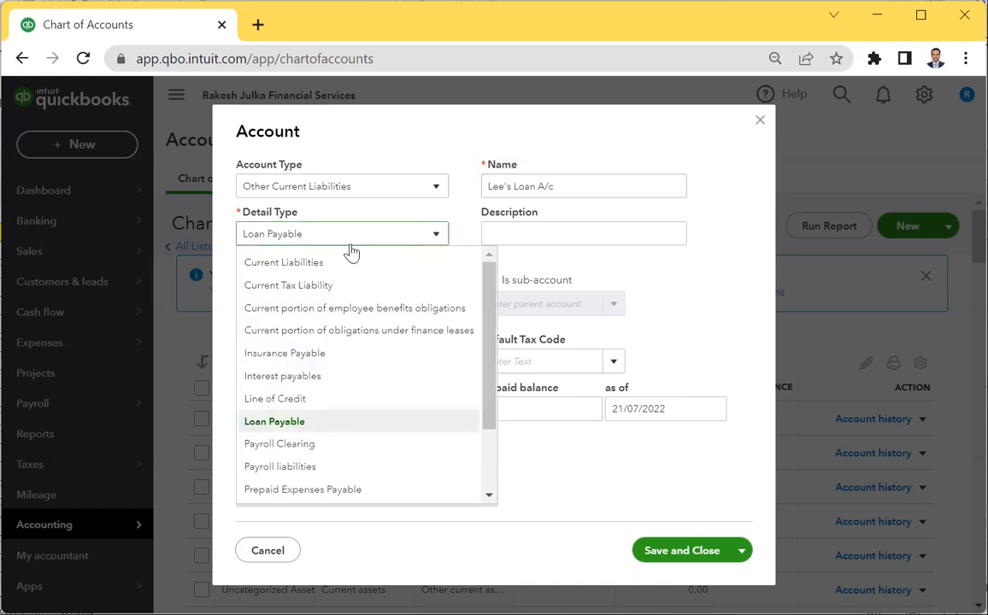
{"action": "left_click", "coordinate": [289, 266]}
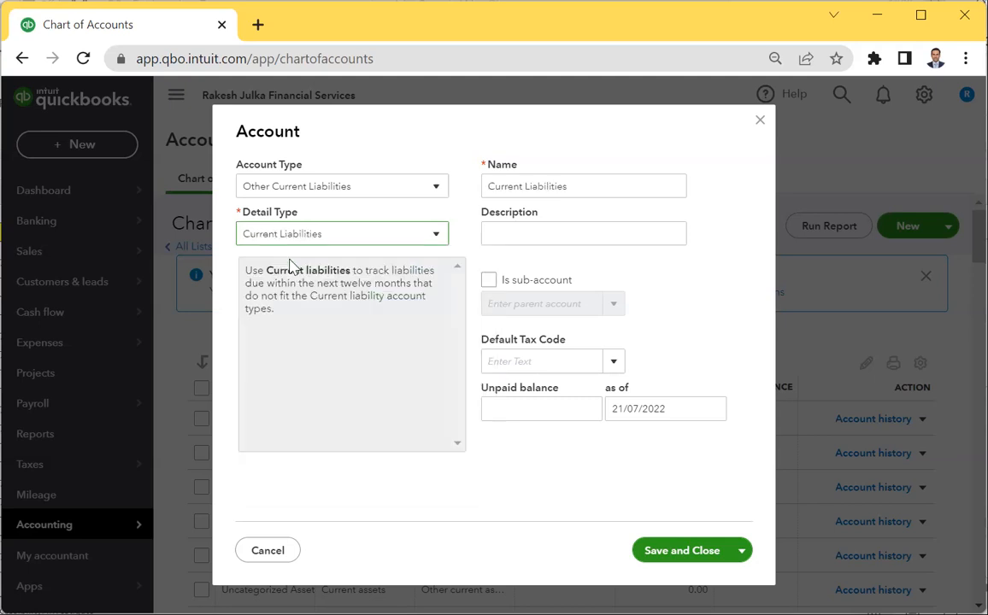
{"action": "left_click", "coordinate": [346, 239]}
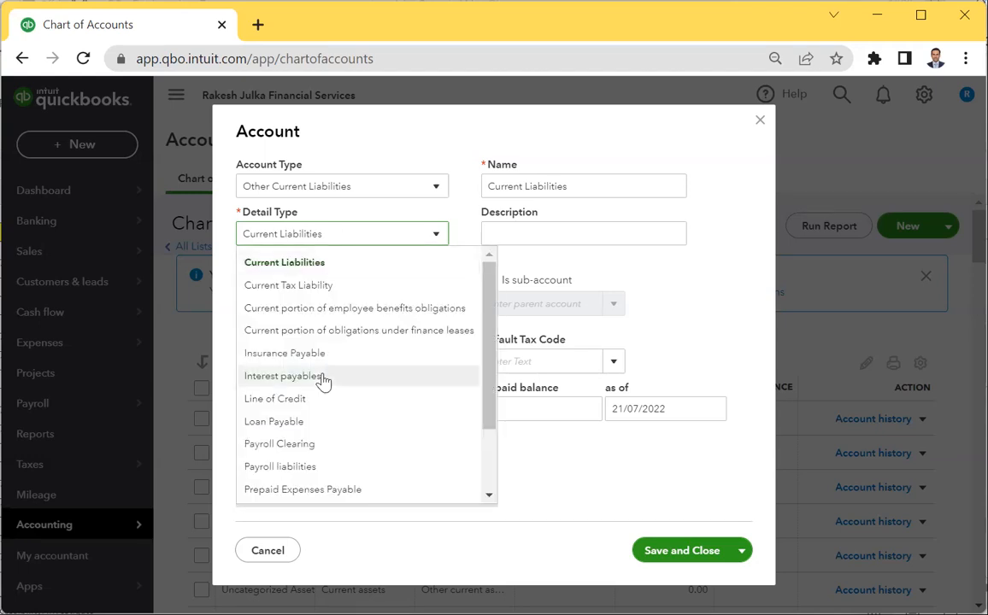
{"action": "left_click", "coordinate": [338, 238]}
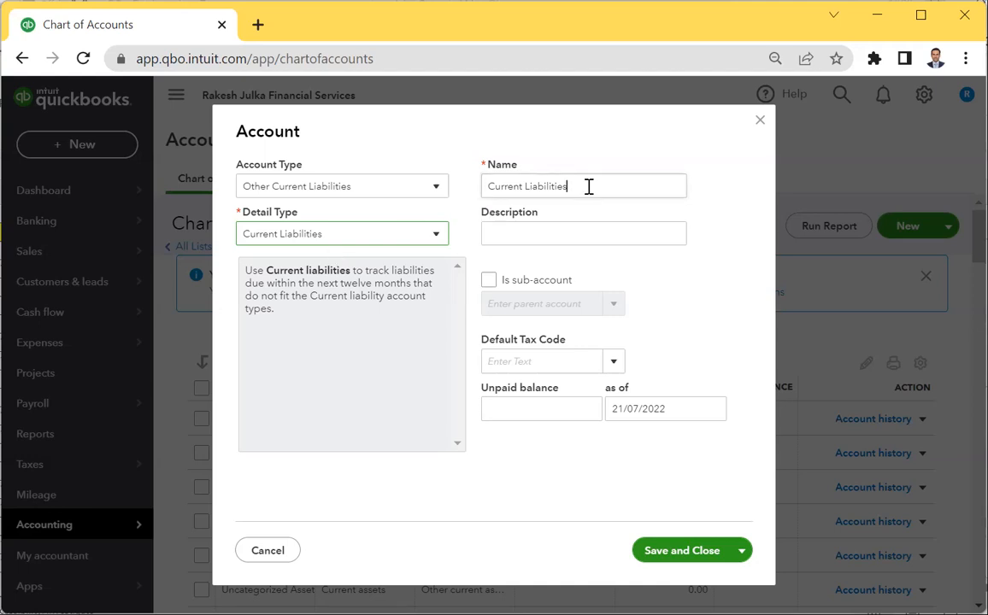
{"action": "triple_click", "coordinate": [626, 189]}
{"action": "type", "text": "Le"}
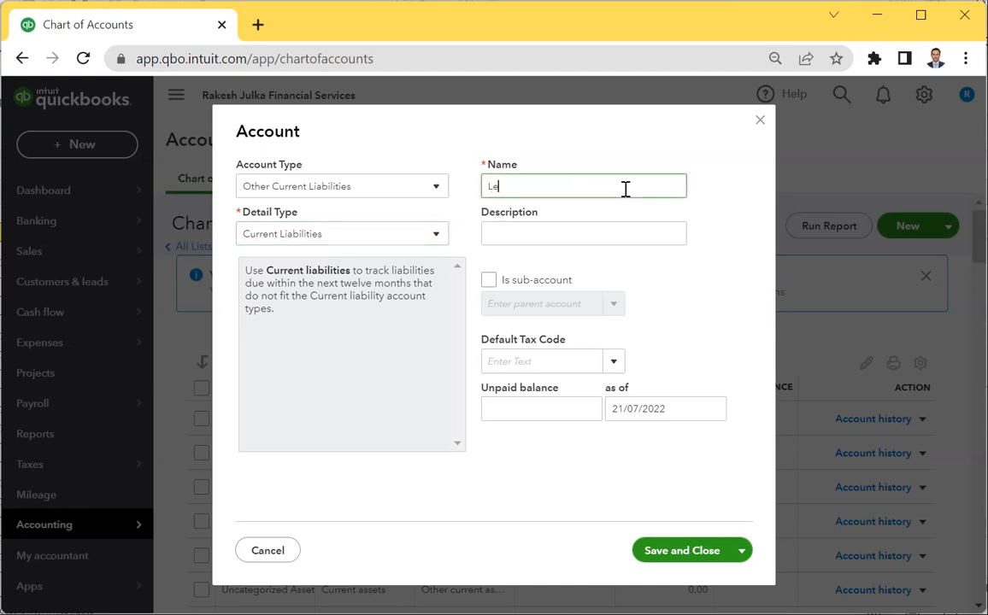
{"action": "type", "text": "e's Loan A/c"}
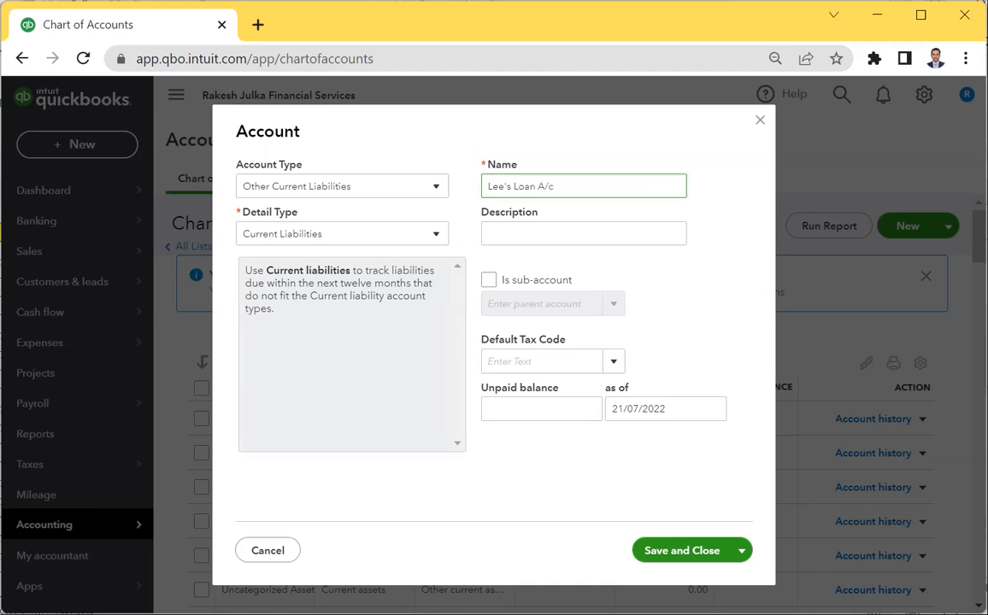
{"action": "left_click", "coordinate": [689, 552]}
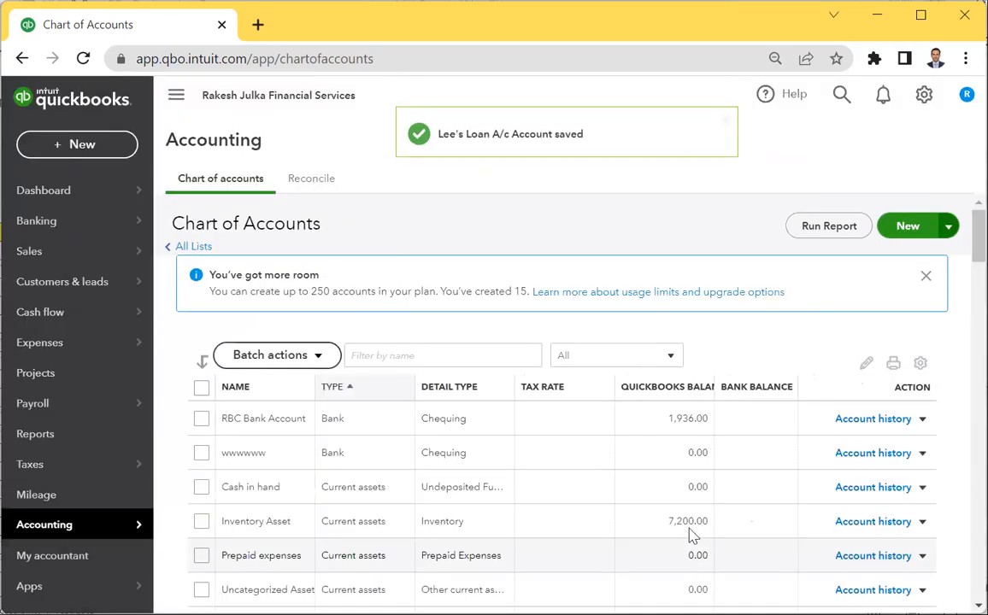
{"action": "scroll", "coordinate": [368, 547], "scroll_direction": "down", "scroll_amount": 1}
{"action": "scroll", "coordinate": [367, 547], "scroll_direction": "down", "scroll_amount": 4}
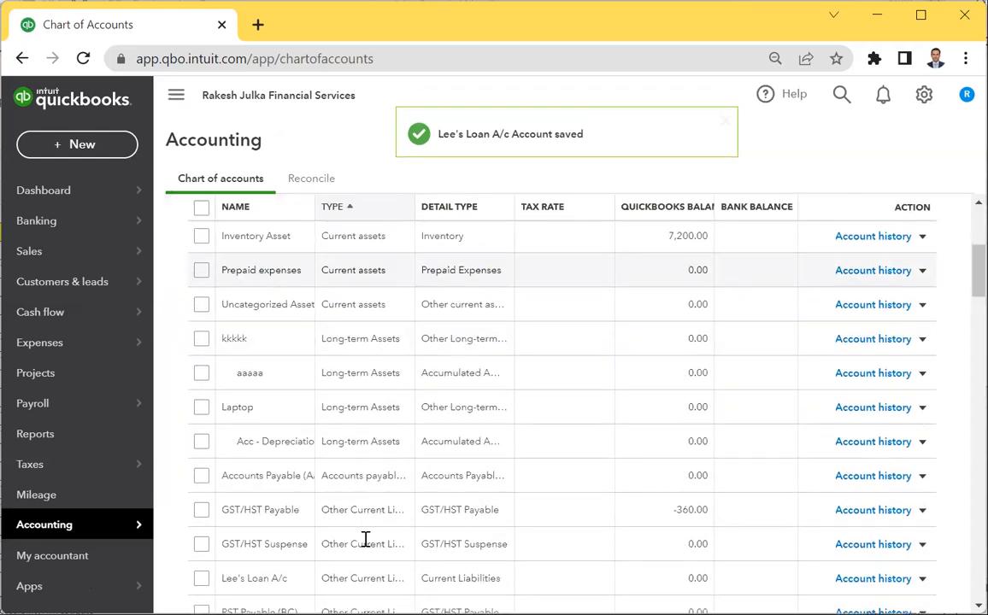
{"action": "scroll", "coordinate": [372, 479], "scroll_direction": "up", "scroll_amount": 5}
{"action": "left_click", "coordinate": [414, 357]}
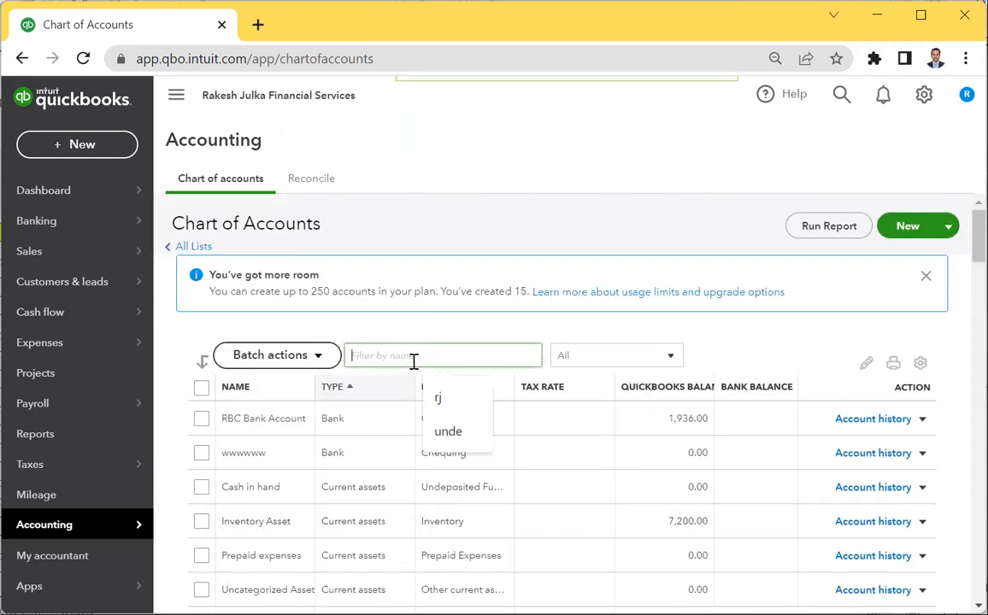
{"action": "type", "text": "lee"}
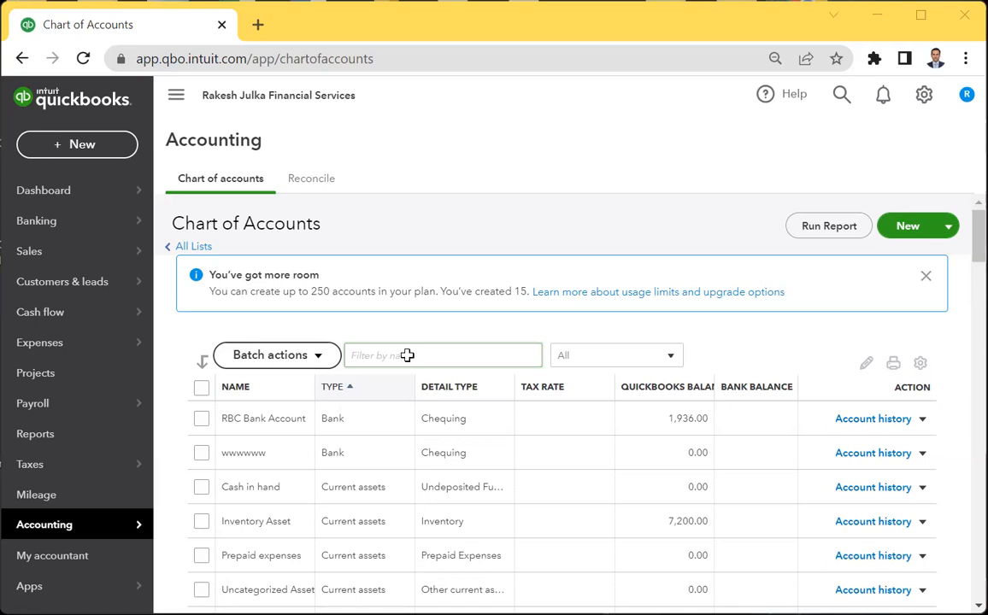
Save the second lender's Loan A/c under Other Current Liabilities with Current Liabilities detail.
{"action": "left_click", "coordinate": [901, 228]}
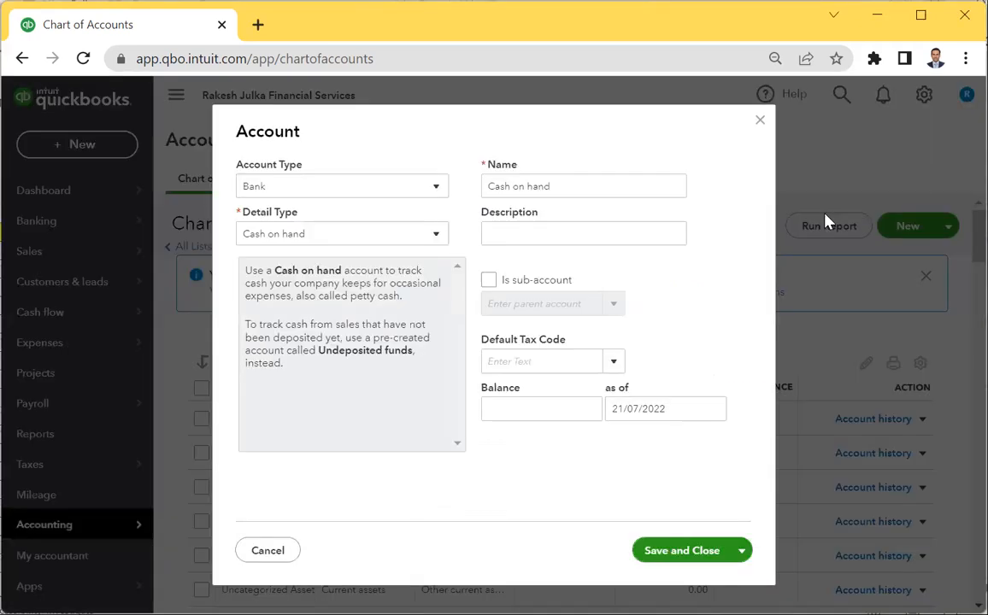
{"action": "left_click", "coordinate": [350, 187]}
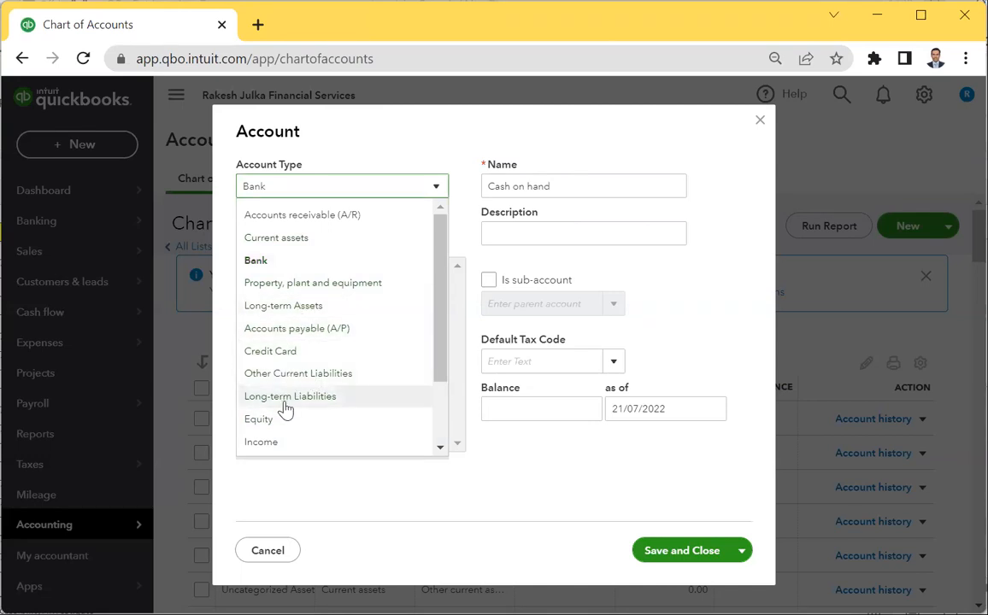
{"action": "left_click", "coordinate": [287, 374]}
{"action": "left_click", "coordinate": [303, 243]}
{"action": "left_click", "coordinate": [304, 257]}
{"action": "left_click", "coordinate": [589, 188]}
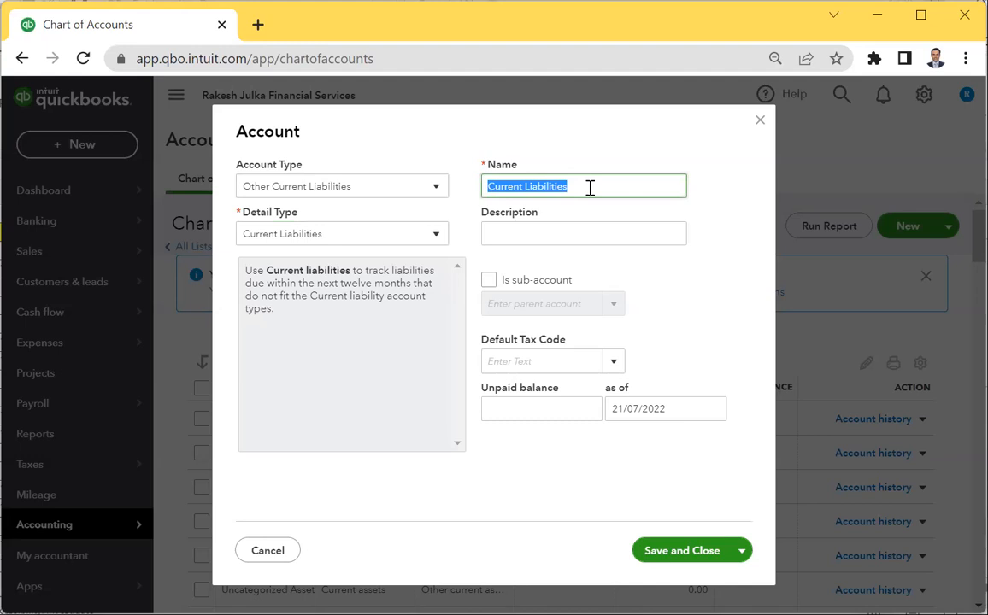
{"action": "type", "text": "Meera's Loan A/c"}
{"action": "left_click", "coordinate": [672, 552]}
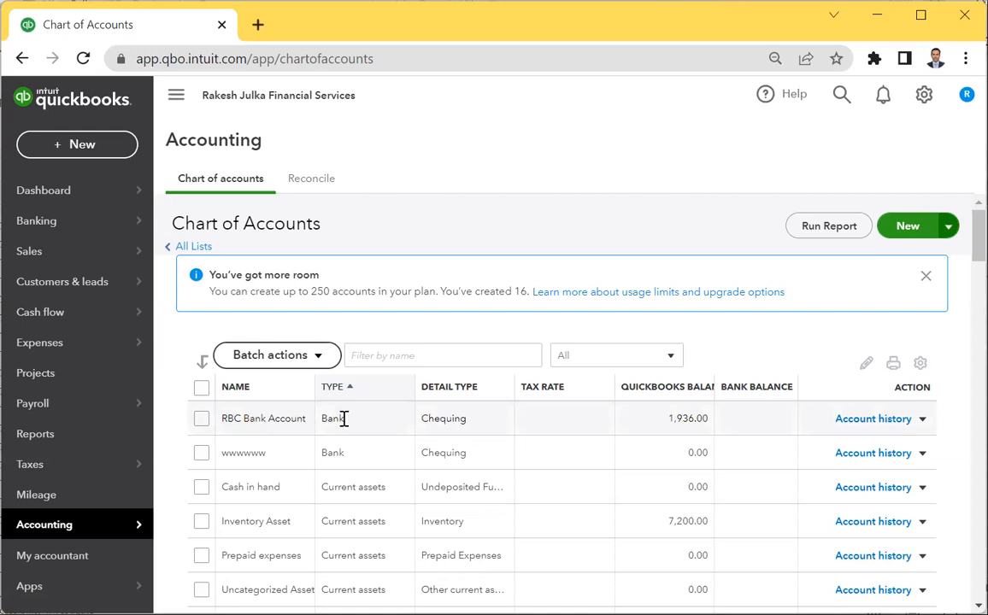
Rename the 1,936.00 chequing account from RBC Bank Account to TD Bank Account and save it.
{"action": "left_click", "coordinate": [921, 419]}
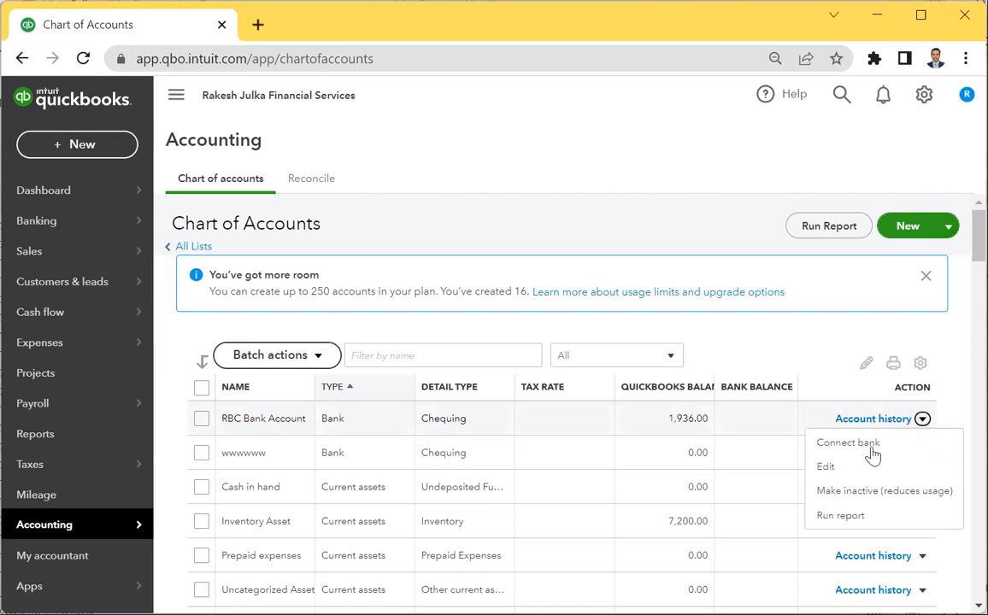
{"action": "left_click", "coordinate": [827, 467]}
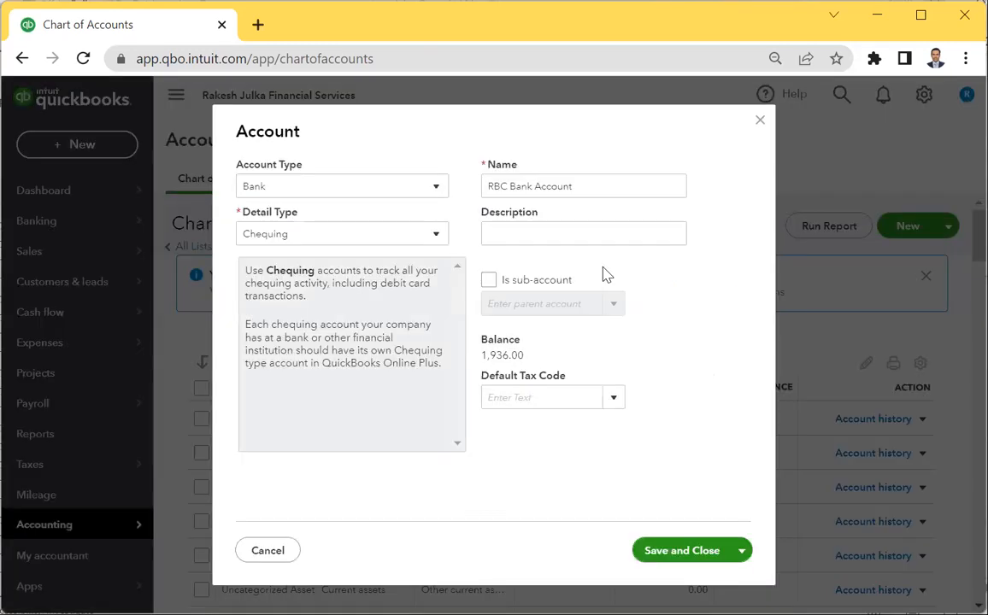
{"action": "left_click", "coordinate": [504, 189]}
{"action": "left_click_drag", "start_coordinate": [508, 187], "coordinate": [453, 189]}
{"action": "type", "text": "TD"}
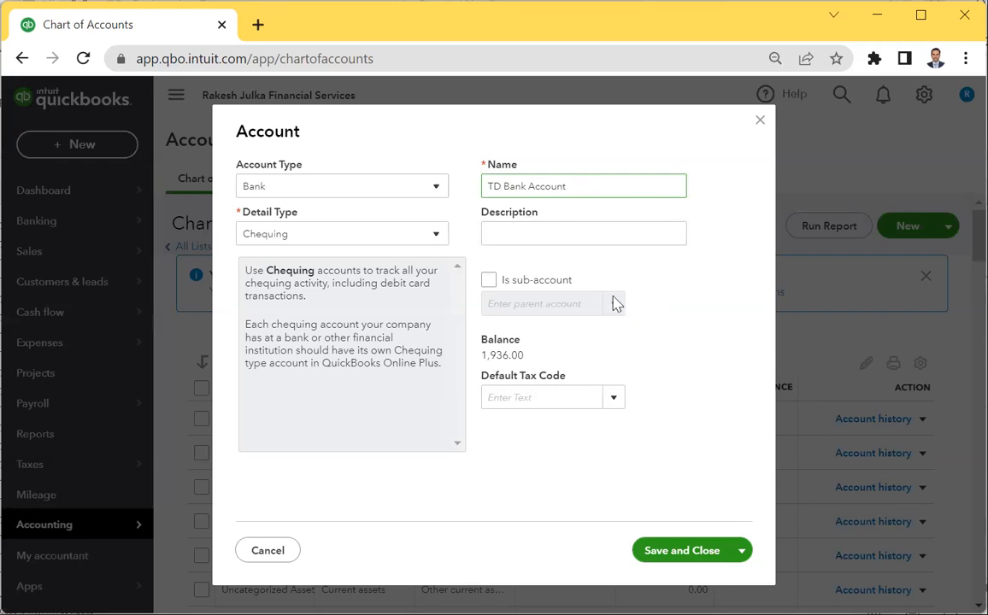
{"action": "left_click", "coordinate": [678, 551]}
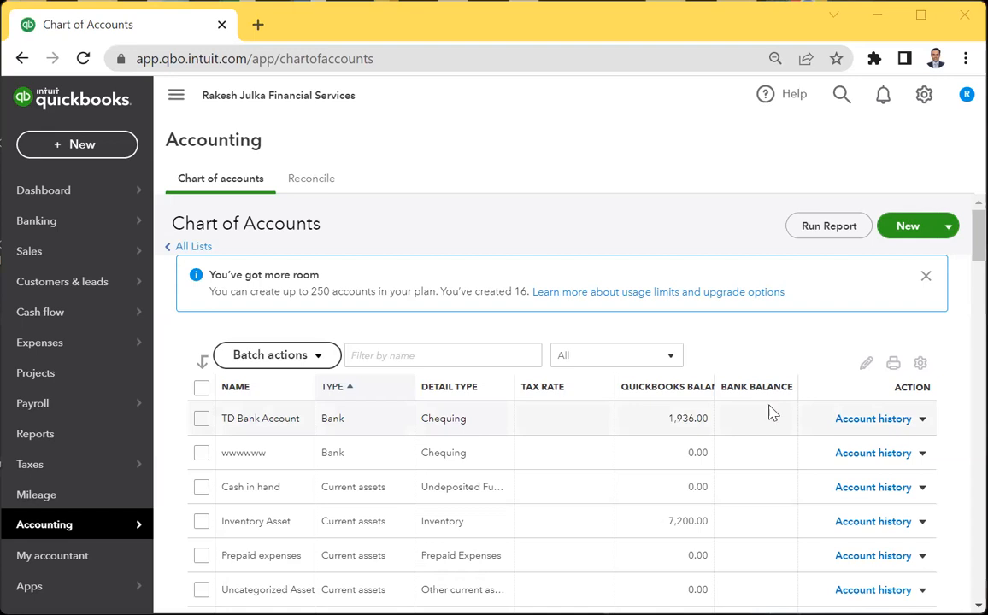
Start a new account, try Other Current Liabilities, then settle on the Long-term Liabilities type.
{"action": "left_click", "coordinate": [906, 227]}
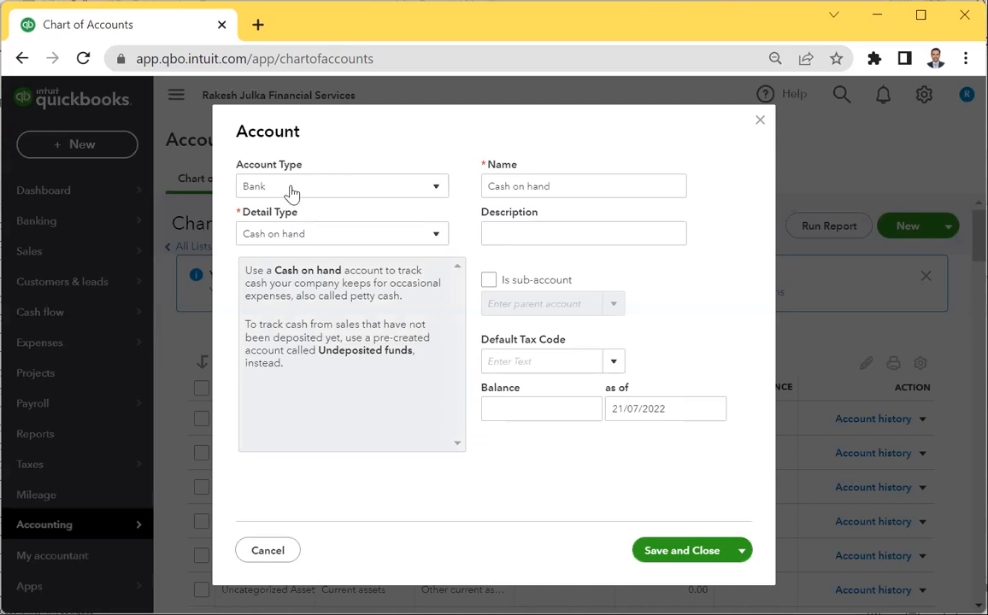
{"action": "left_click", "coordinate": [305, 238]}
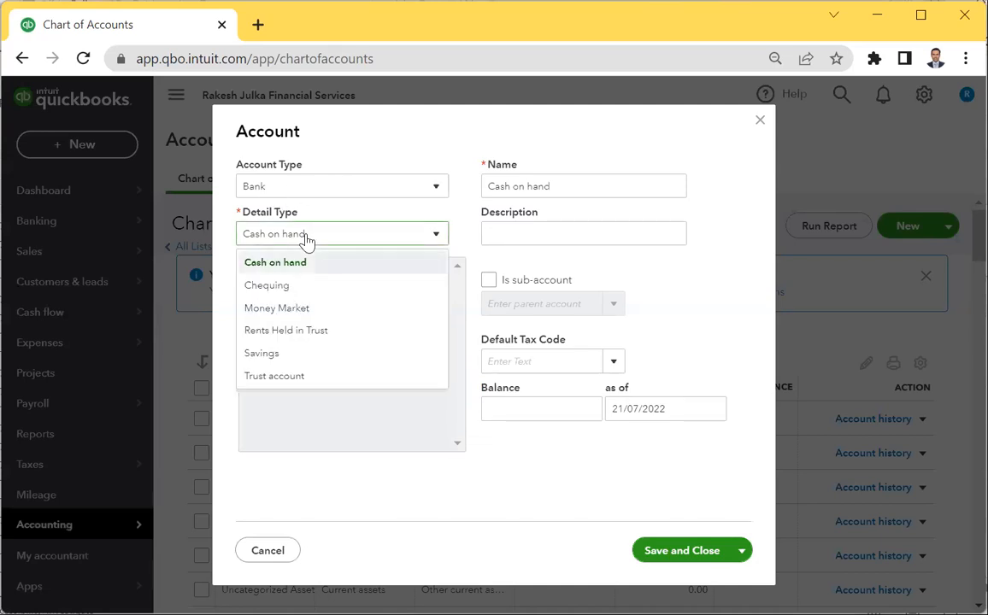
{"action": "left_click", "coordinate": [320, 190]}
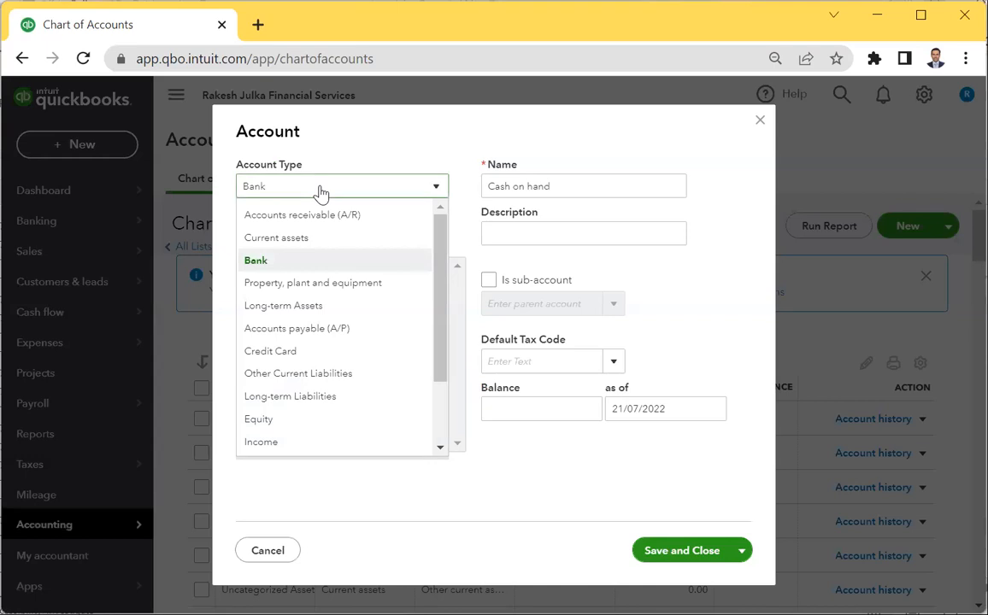
{"action": "left_click", "coordinate": [307, 377]}
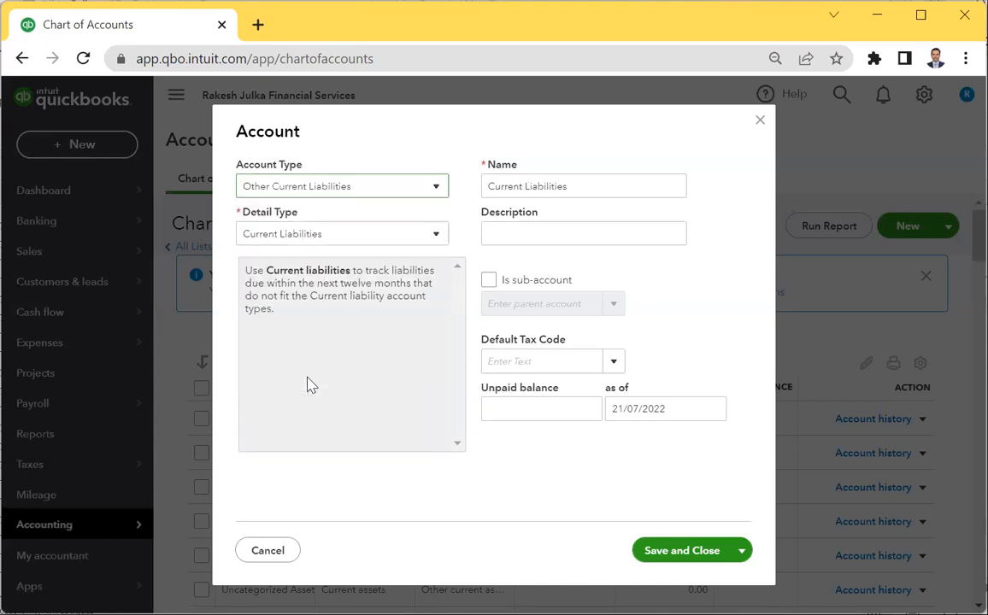
{"action": "left_click", "coordinate": [353, 188]}
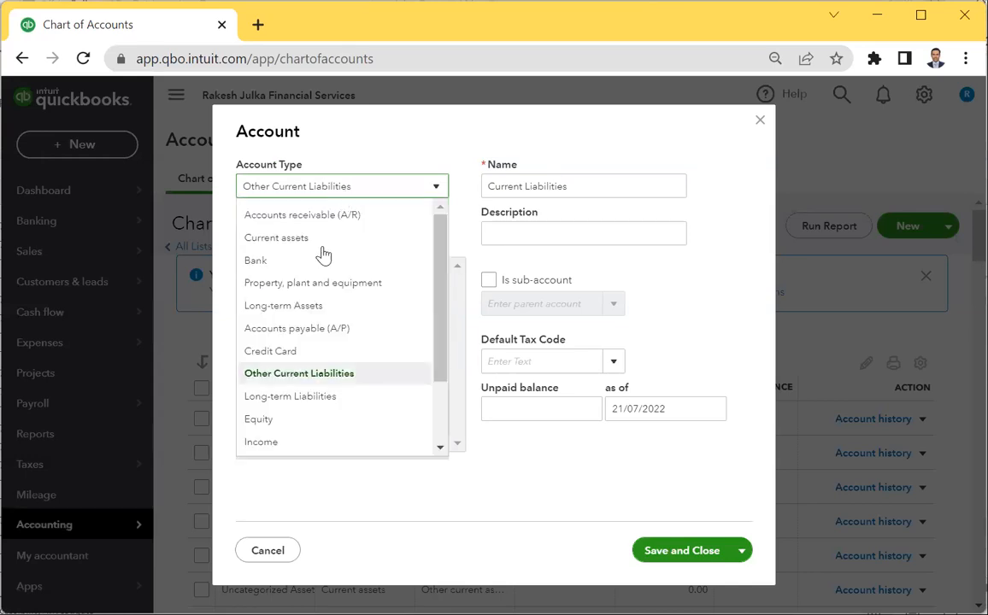
{"action": "left_click", "coordinate": [296, 405]}
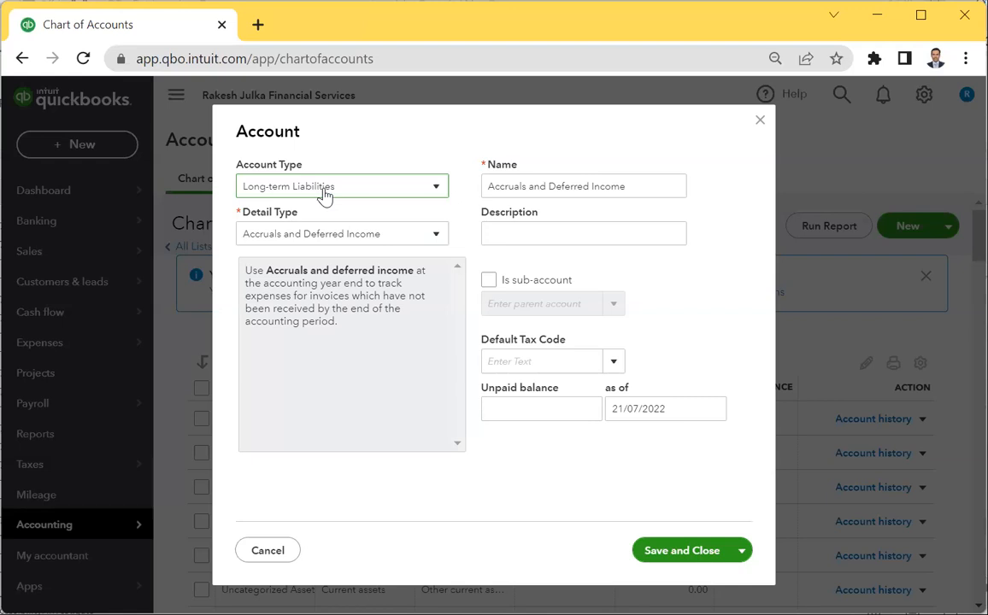
{"action": "left_click", "coordinate": [329, 235]}
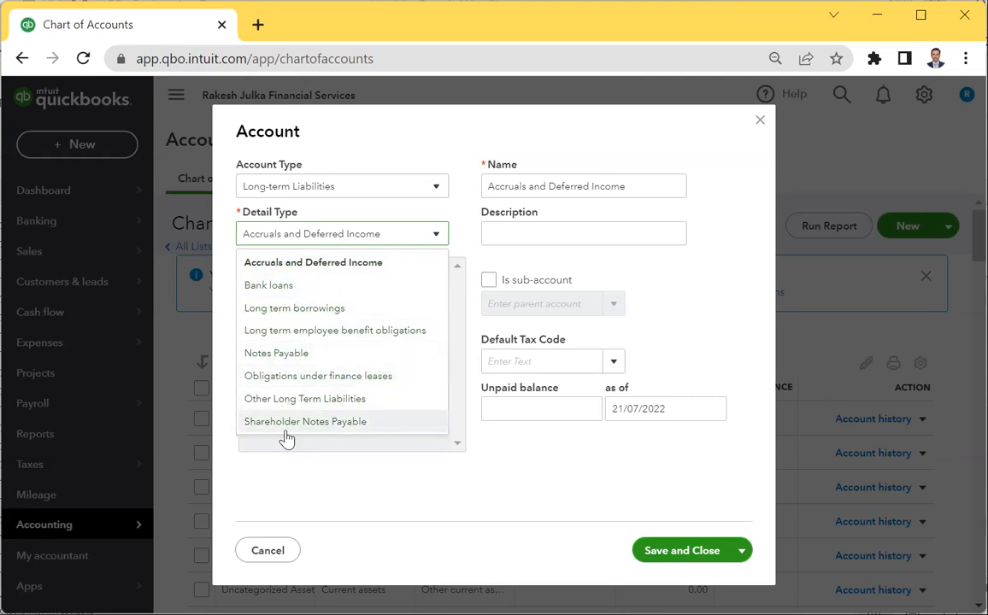
Choose the Bank loans detail type, name the account 'TD Bank loans A/c', and save it.
{"action": "left_click", "coordinate": [275, 293]}
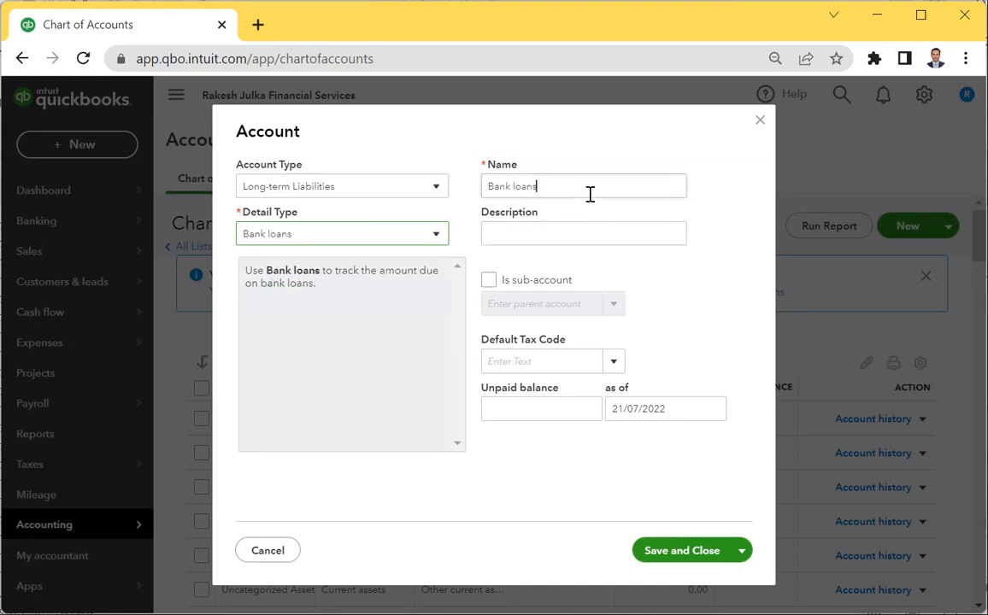
{"action": "triple_click", "coordinate": [590, 194]}
{"action": "left_click", "coordinate": [590, 194]}
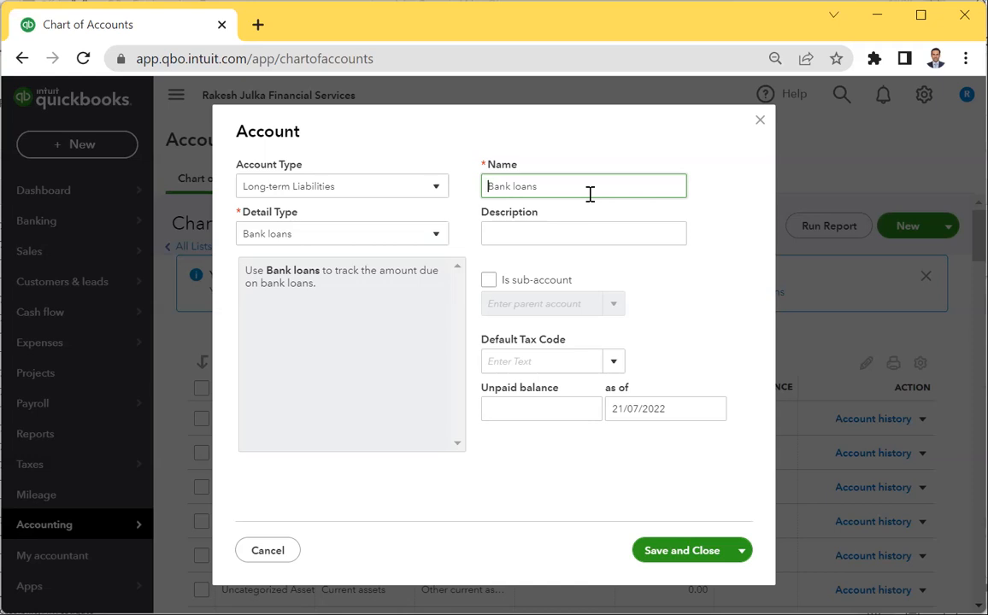
{"action": "type", "text": "TD"}
{"action": "left_click", "coordinate": [590, 194]}
{"action": "type", "text": "A/c"}
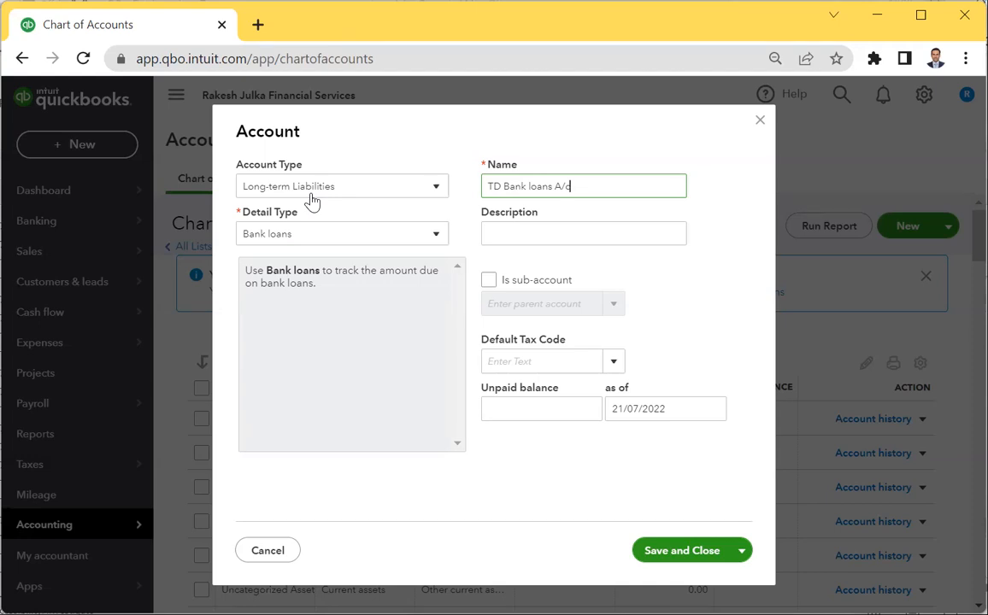
{"action": "left_click", "coordinate": [691, 552]}
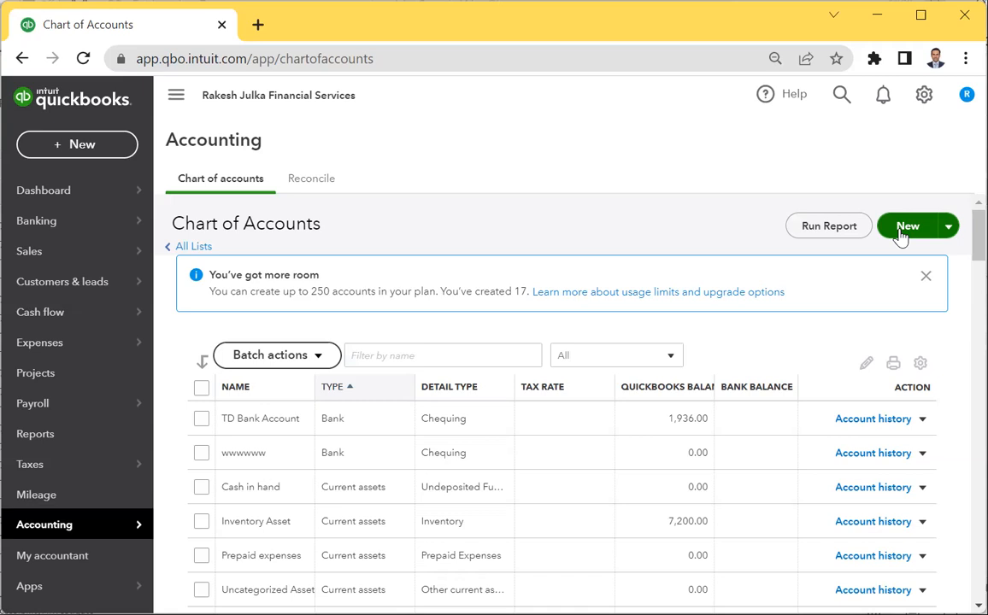
Start a new account set to Property, plant and equipment with the Vehicles detail type.
{"action": "left_click", "coordinate": [904, 228]}
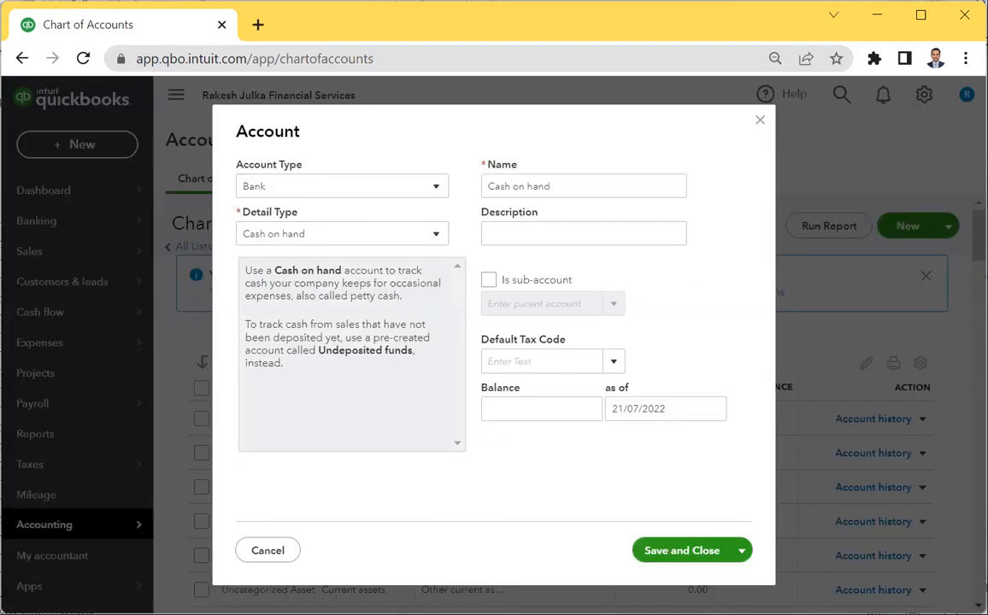
{"action": "left_click", "coordinate": [322, 189]}
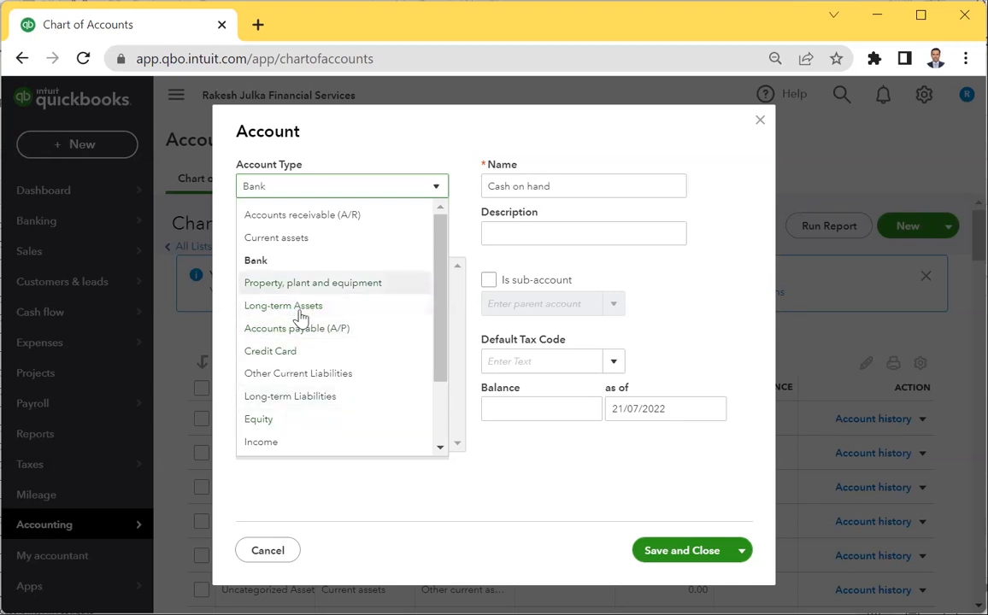
{"action": "scroll", "coordinate": [301, 350], "scroll_direction": "down", "scroll_amount": 2}
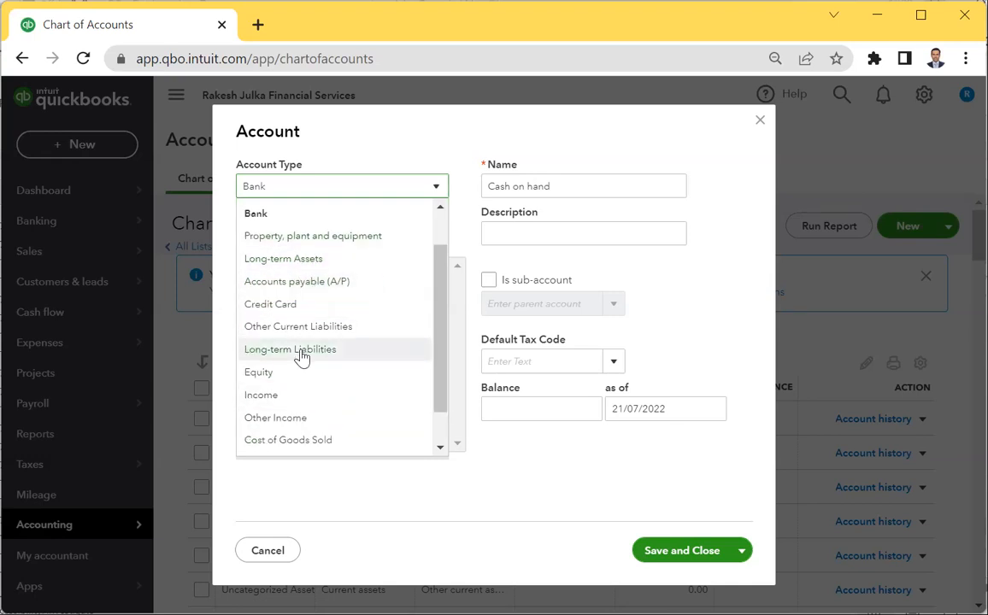
{"action": "scroll", "coordinate": [301, 355], "scroll_direction": "up", "scroll_amount": 2}
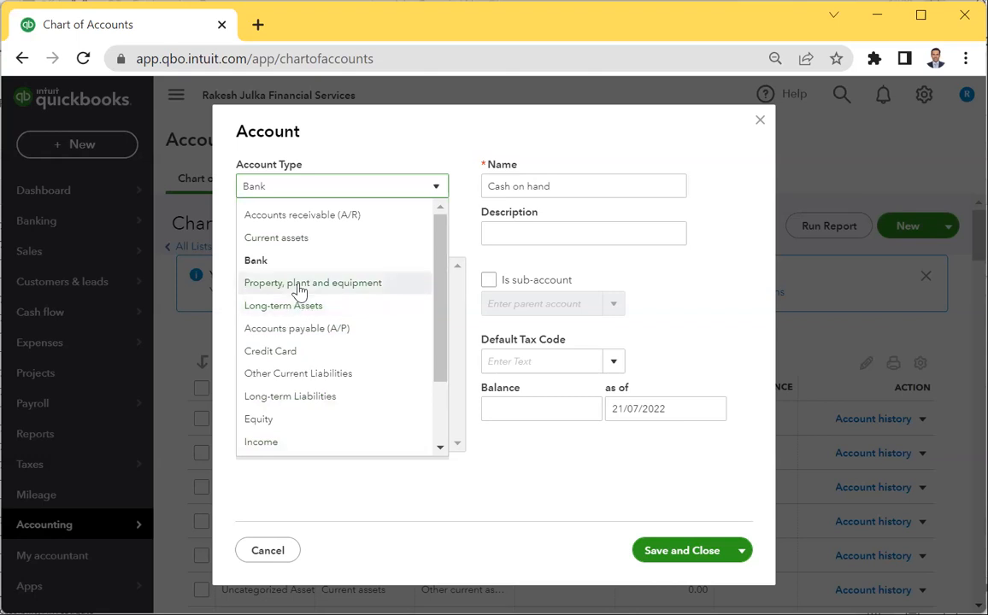
{"action": "left_click", "coordinate": [299, 286]}
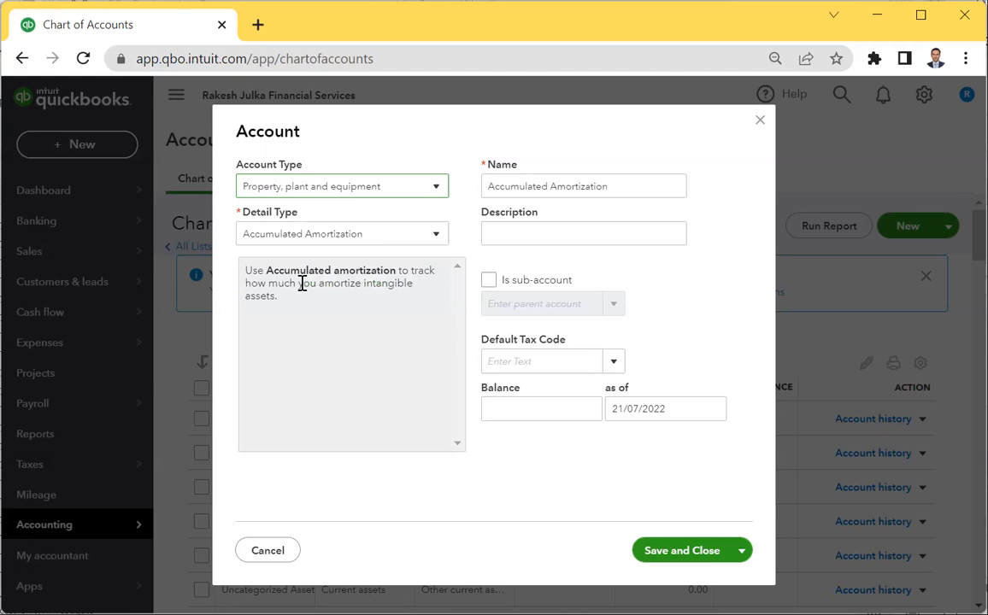
{"action": "left_click", "coordinate": [343, 240]}
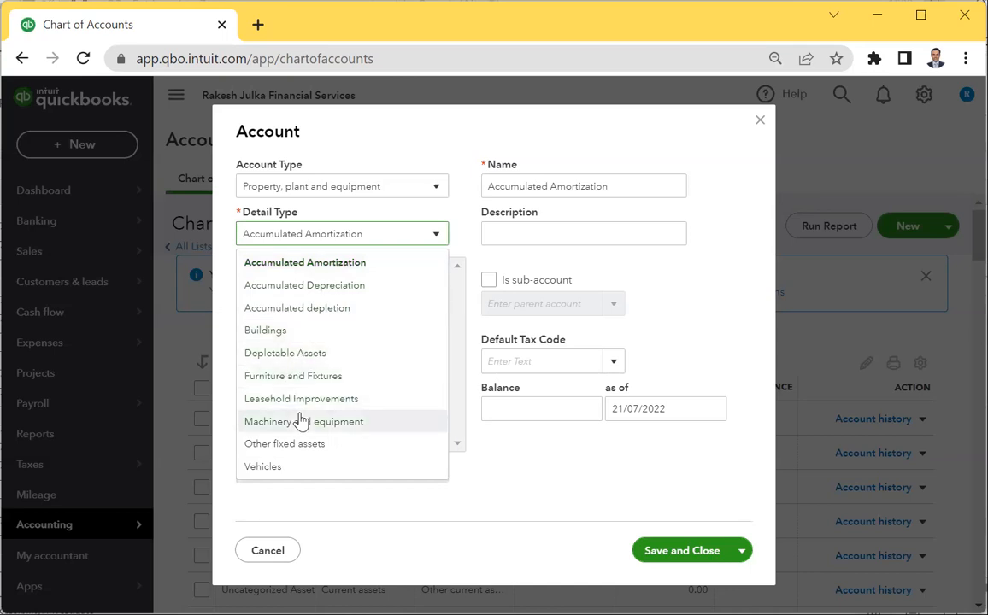
{"action": "left_click", "coordinate": [264, 469]}
Switch the type to Long-term Assets and browse its detail types before reopening the type list.
{"action": "left_click", "coordinate": [346, 190]}
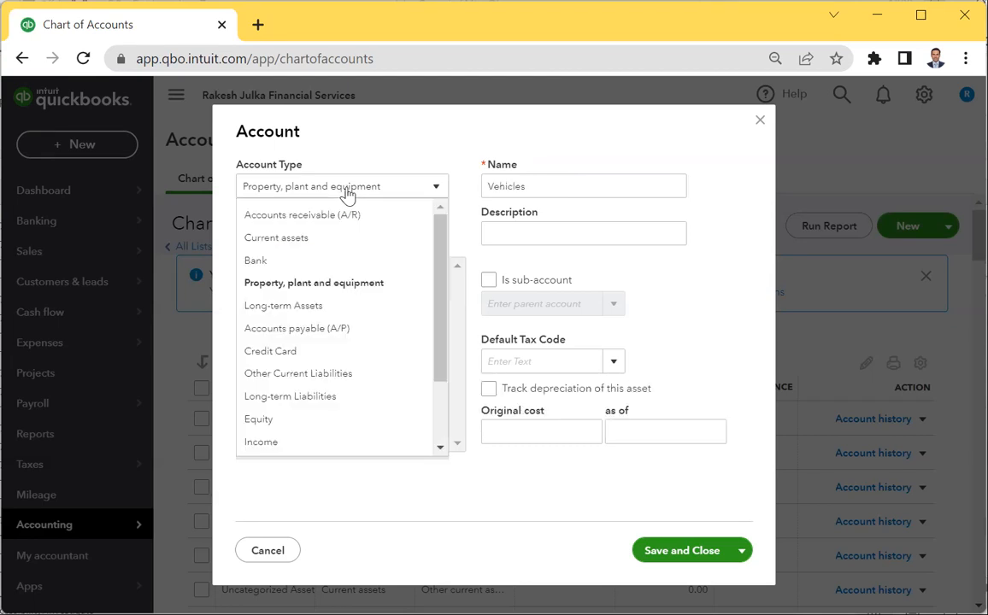
{"action": "left_click", "coordinate": [309, 308]}
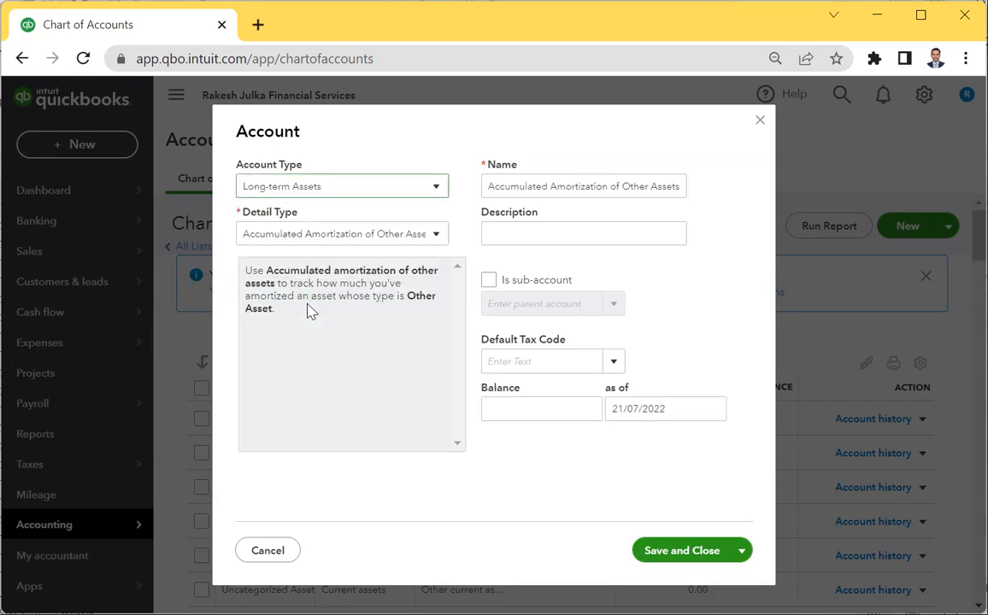
{"action": "left_click", "coordinate": [325, 233]}
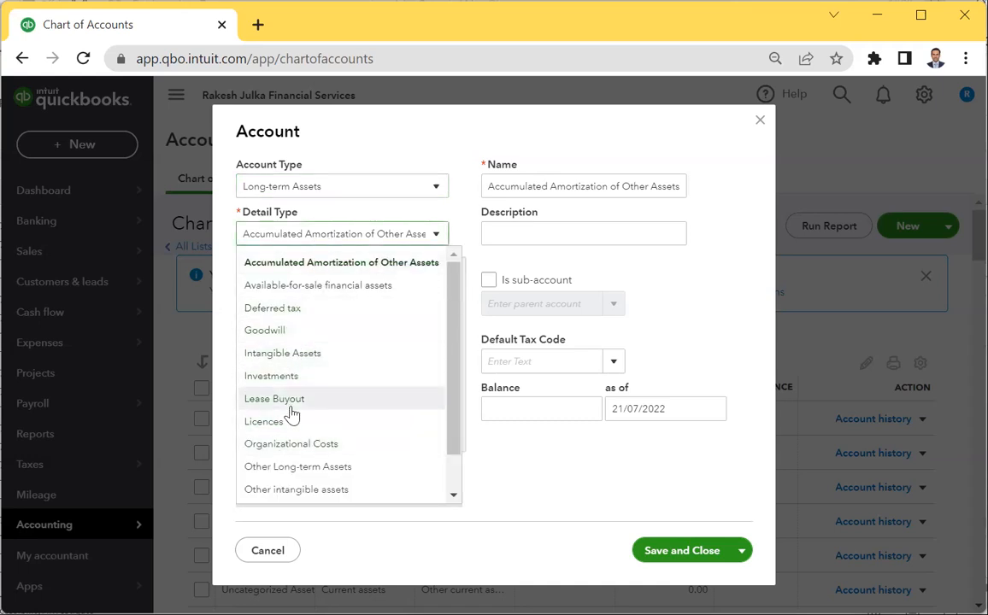
{"action": "scroll", "coordinate": [291, 413], "scroll_direction": "down", "scroll_amount": 1}
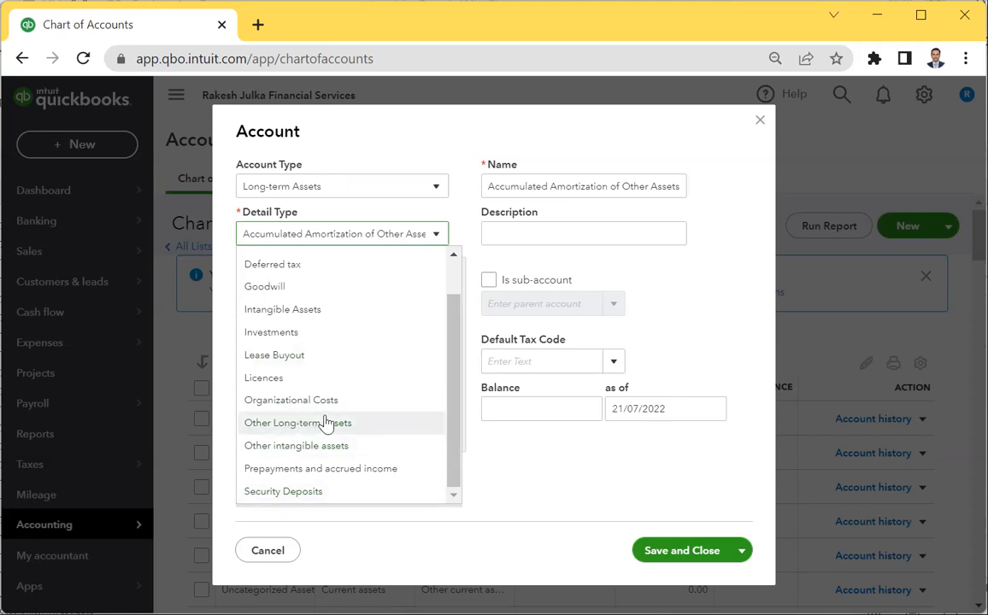
{"action": "scroll", "coordinate": [342, 371], "scroll_direction": "up", "scroll_amount": 2}
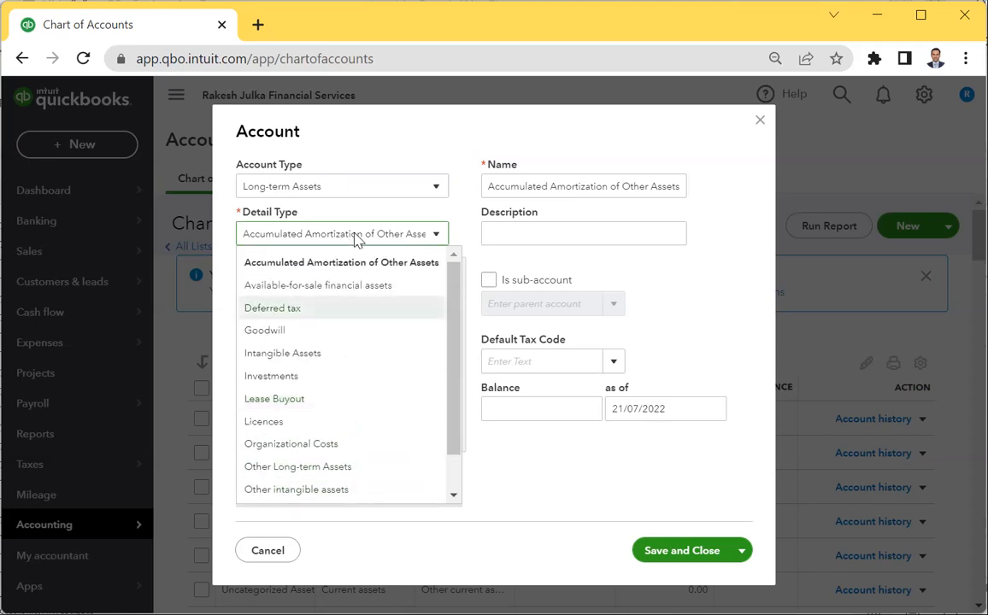
{"action": "left_click", "coordinate": [331, 195]}
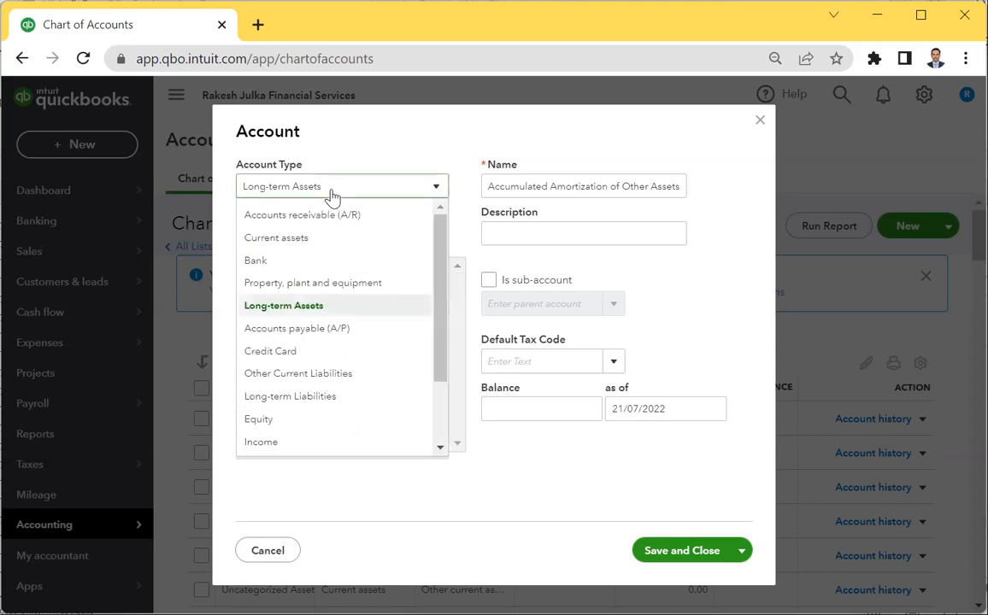
Set the type back to Property, plant and equipment, detail Vehicles, and name it 'Truck'.
{"action": "left_click", "coordinate": [310, 283]}
{"action": "left_click", "coordinate": [301, 230]}
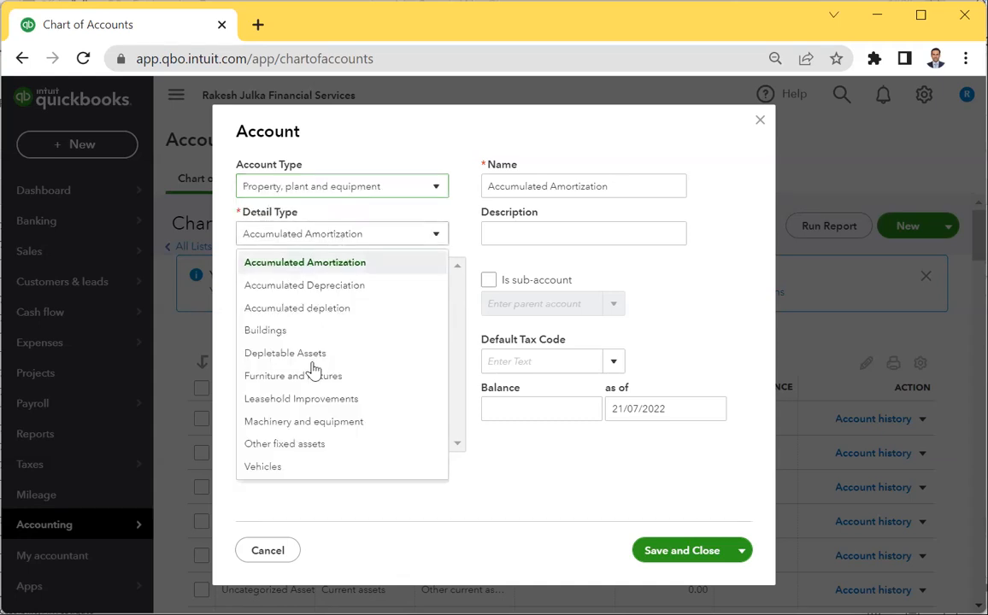
{"action": "left_click", "coordinate": [265, 468]}
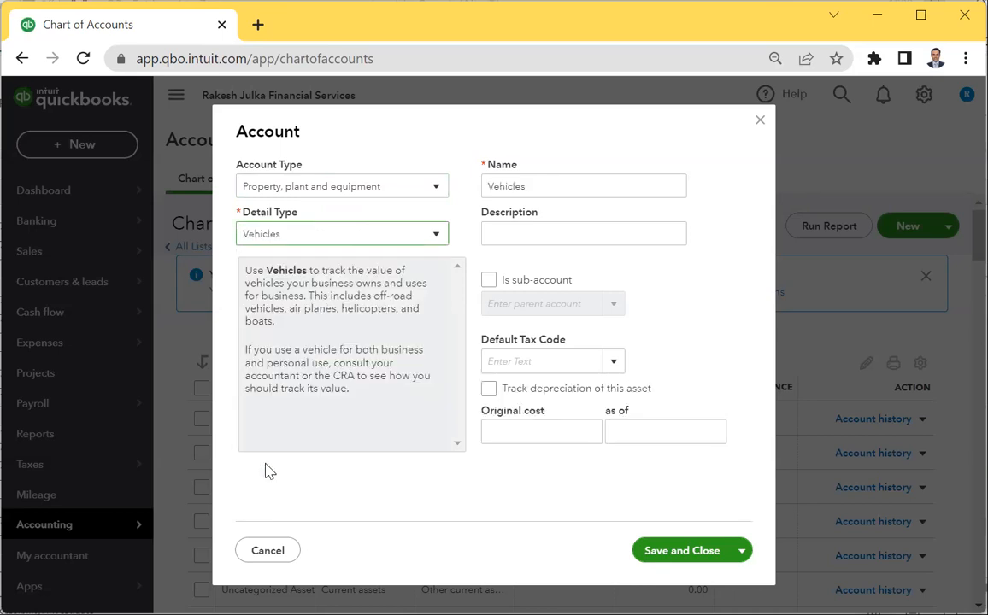
{"action": "double_click", "coordinate": [564, 187]}
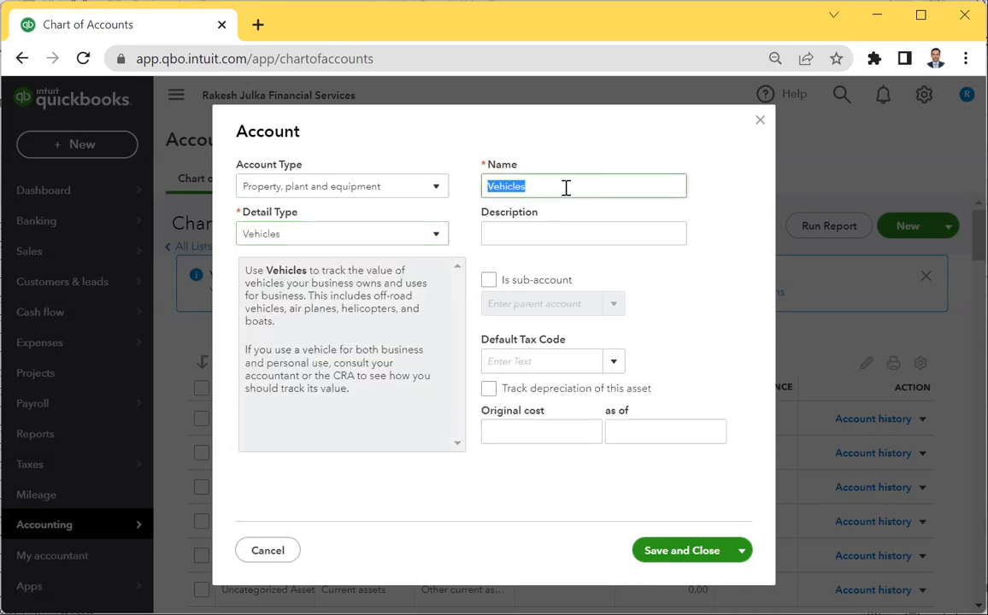
{"action": "type", "text": "Truck"}
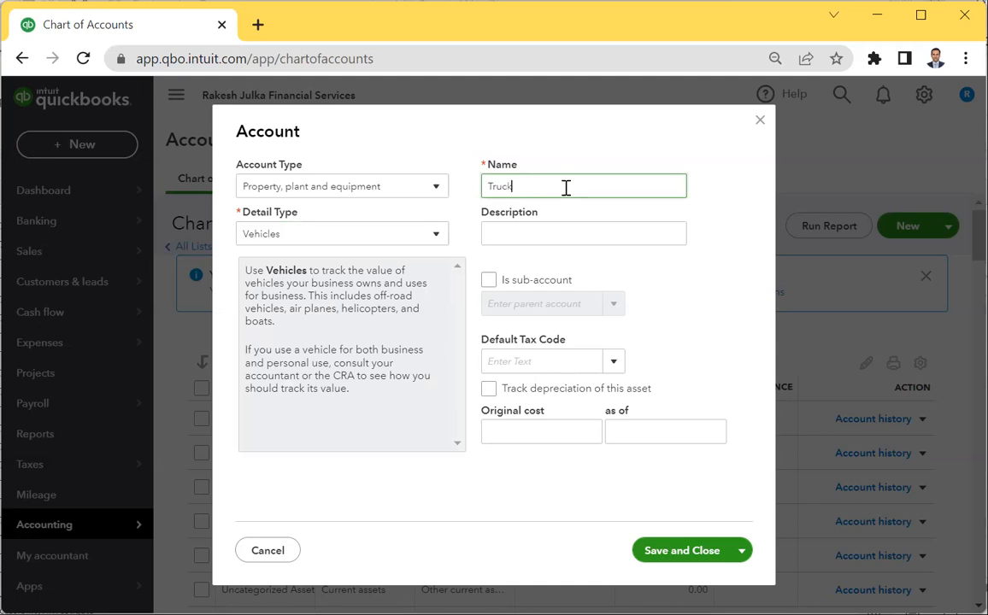
{"action": "type", "text": " Ford"}
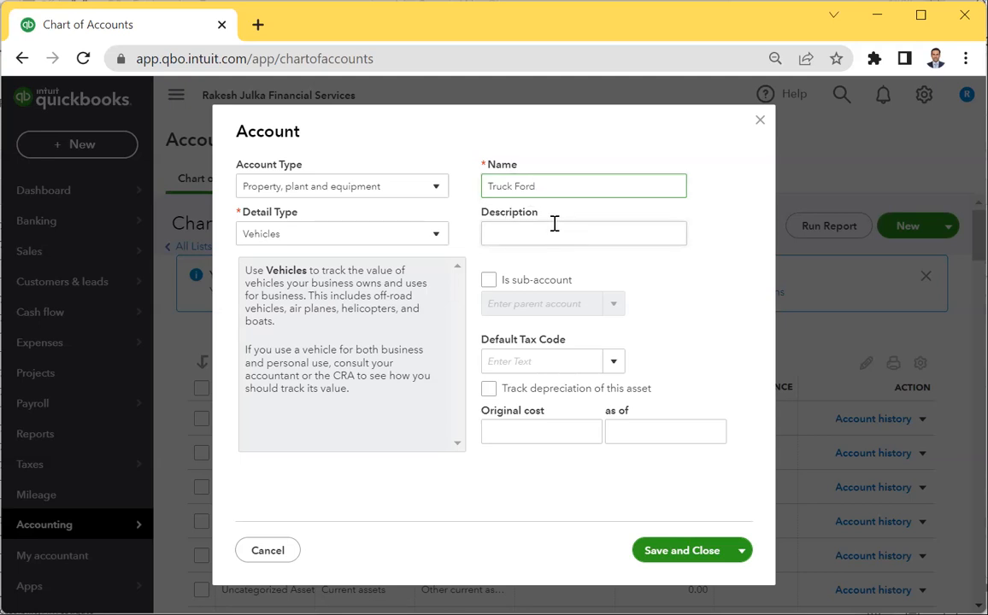
{"action": "double_click", "coordinate": [517, 188]}
{"action": "key", "text": "BackSpace"}
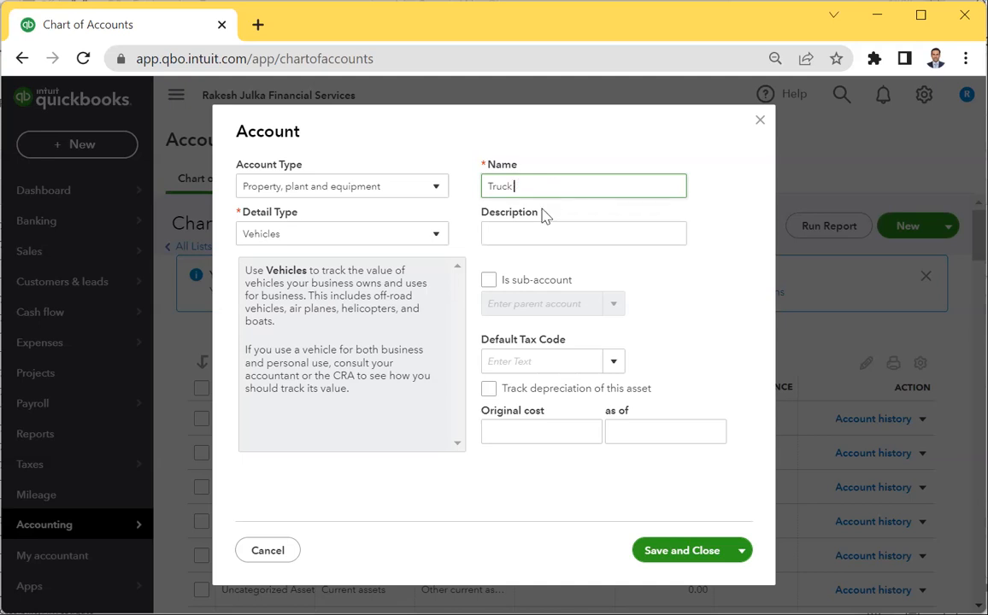
Enter the description 'Ford Company' and save the Truck account.
{"action": "left_click", "coordinate": [522, 229]}
{"action": "type", "text": "Ford"}
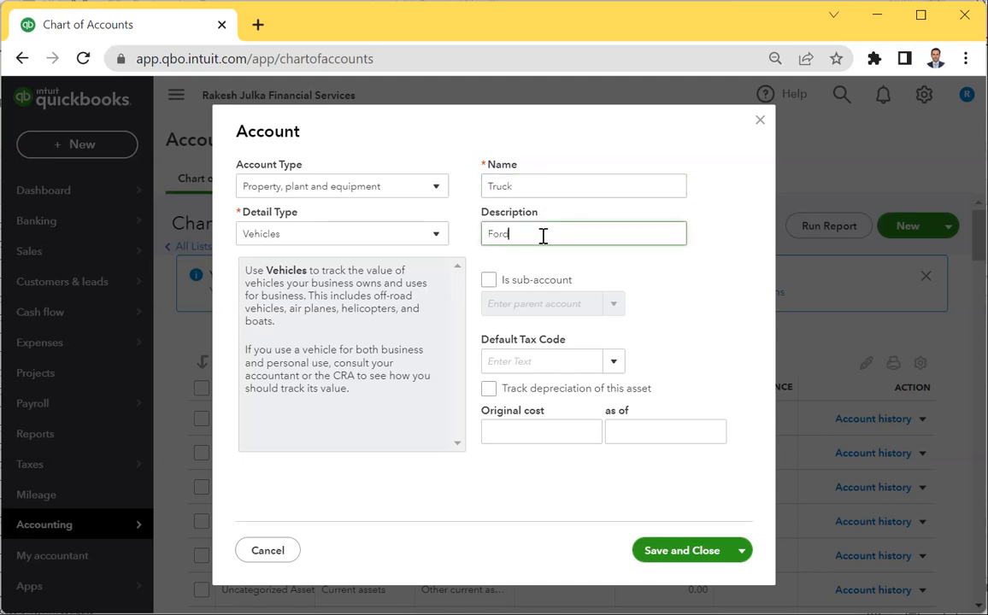
{"action": "type", "text": " Copany"}
{"action": "key", "text": "BackSpace"}
{"action": "key", "text": "BackSpace"}
{"action": "key", "text": "BackSpace"}
{"action": "key", "text": "BackSpace"}
{"action": "type", "text": "mpany"}
{"action": "left_click", "coordinate": [662, 552]}
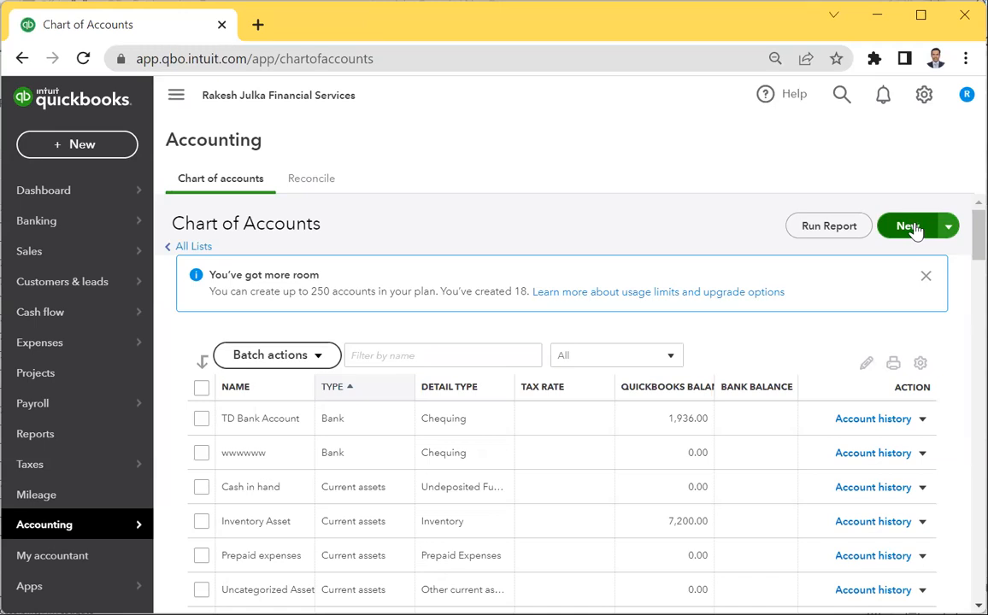
Open a new account form and replace the prefilled name with 'Rent of Machinery'.
{"action": "left_click", "coordinate": [912, 227]}
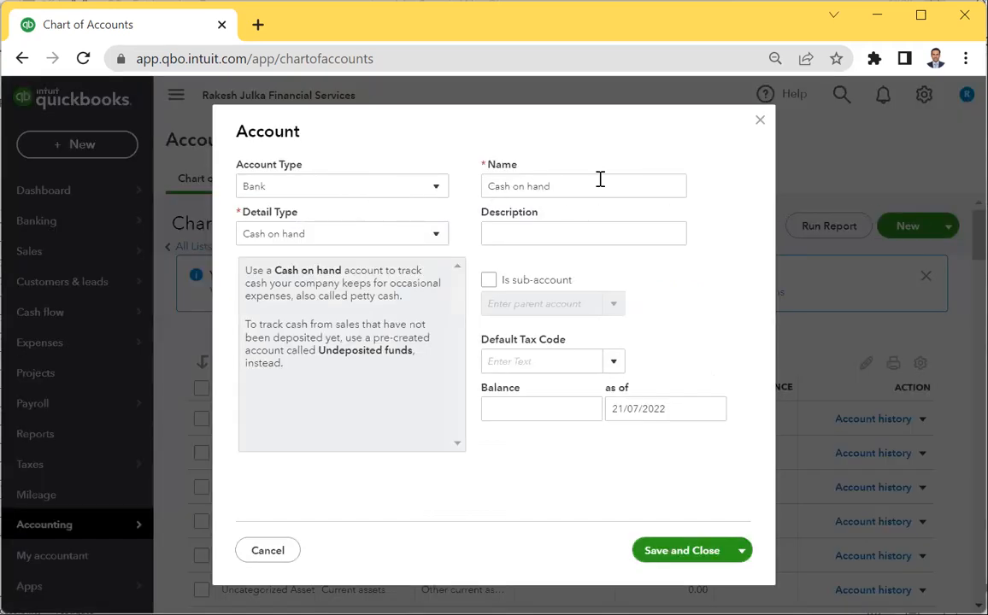
{"action": "left_click_drag", "start_coordinate": [597, 184], "coordinate": [389, 170]}
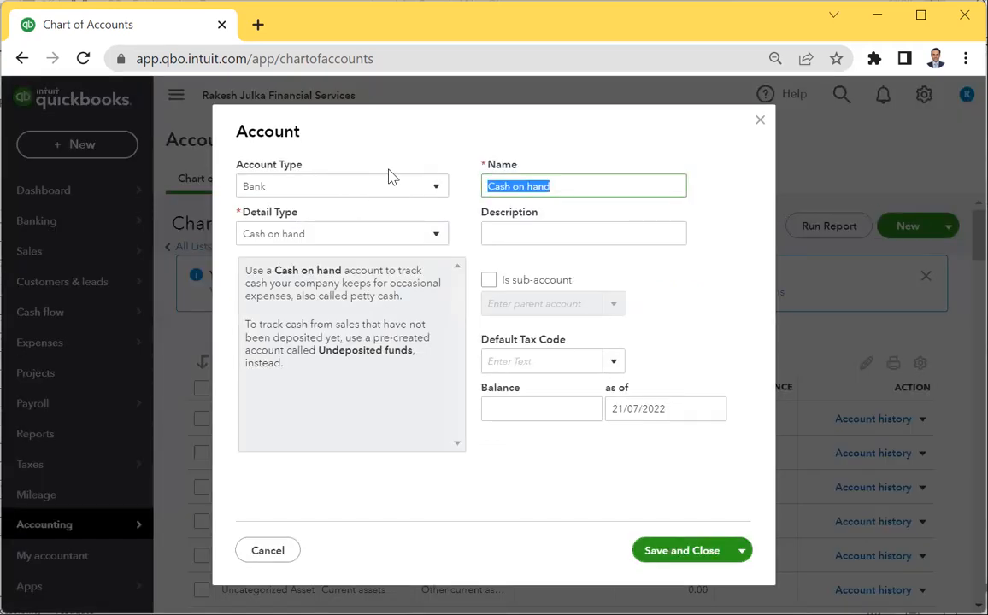
{"action": "type", "text": "Rent"}
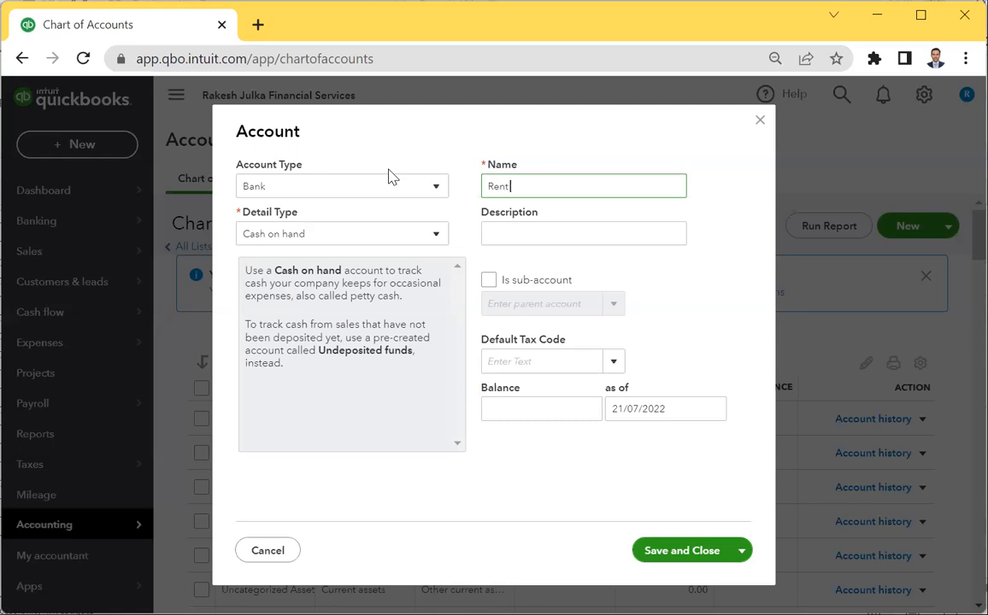
{"action": "type", "text": " of Machinery"}
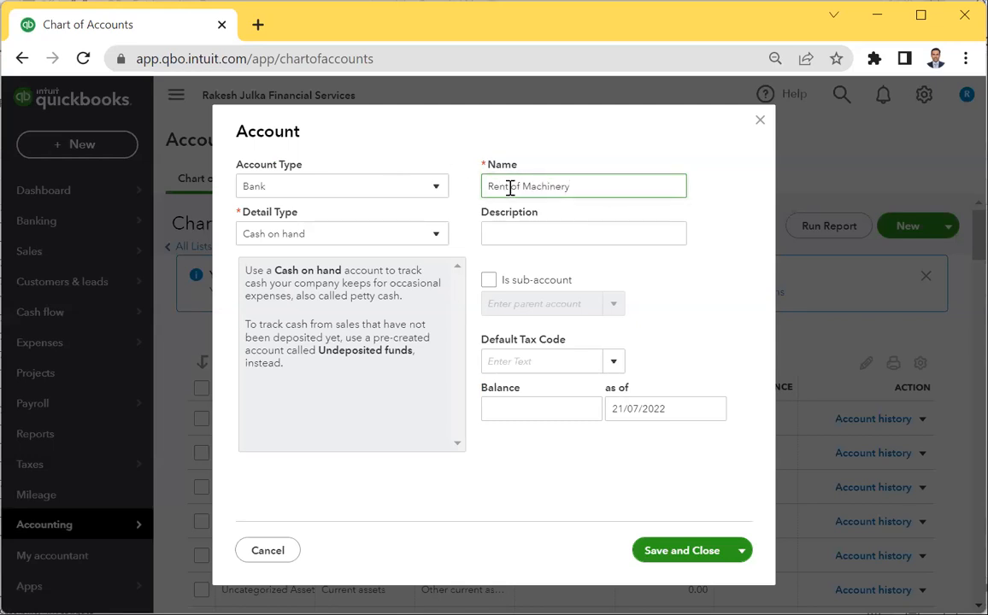
{"action": "left_click", "coordinate": [295, 190]}
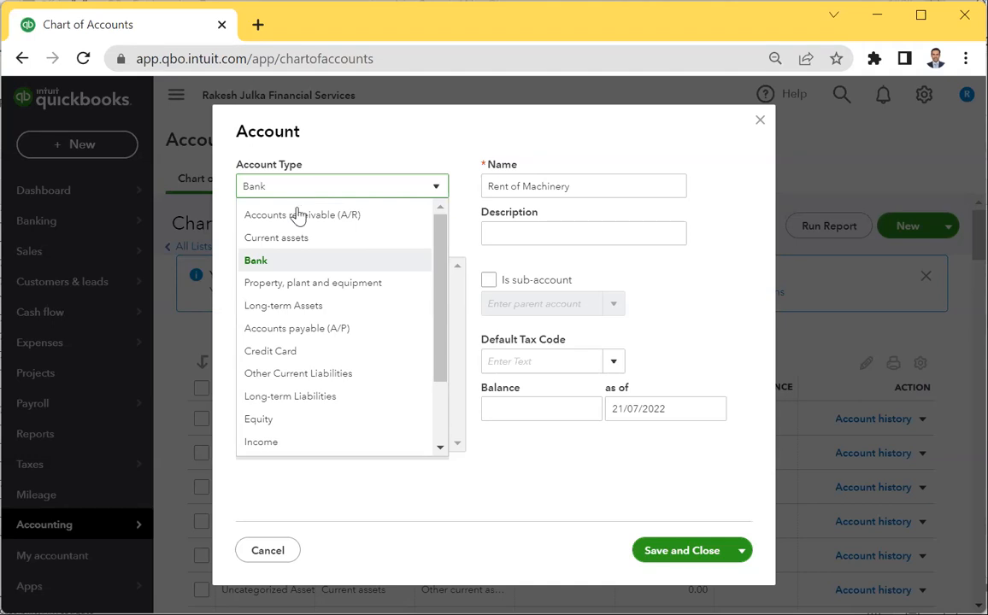
Set the account type to Expenses and the detail type to Equipment rental.
{"action": "scroll", "coordinate": [313, 381], "scroll_direction": "down", "scroll_amount": 2}
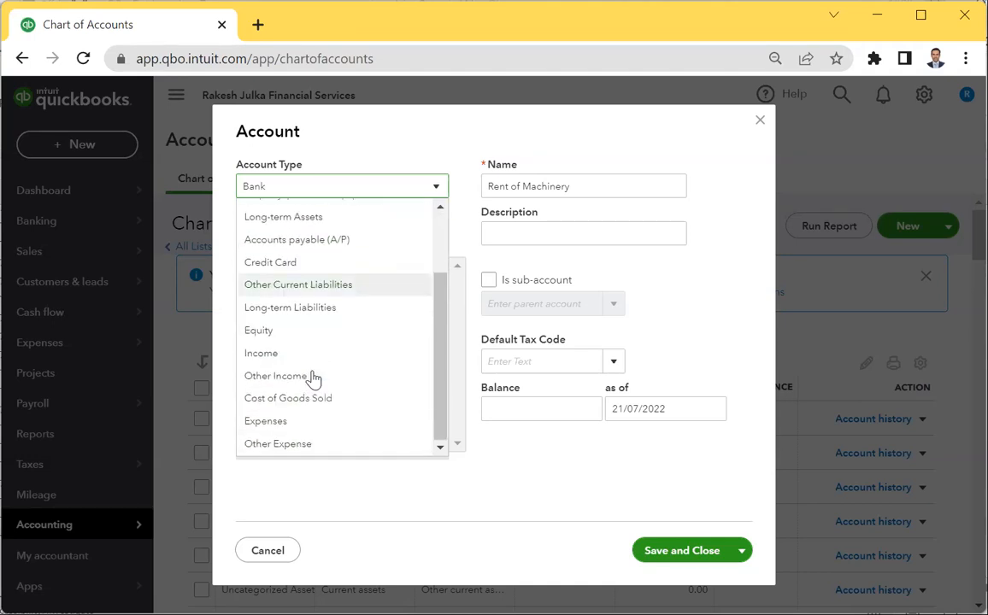
{"action": "left_click", "coordinate": [265, 421]}
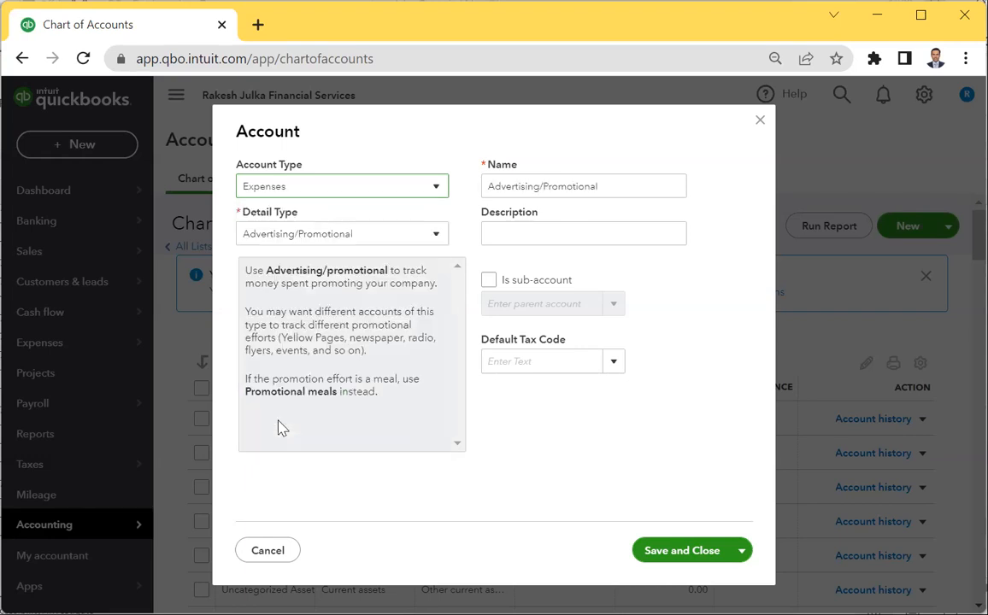
{"action": "left_click", "coordinate": [335, 238]}
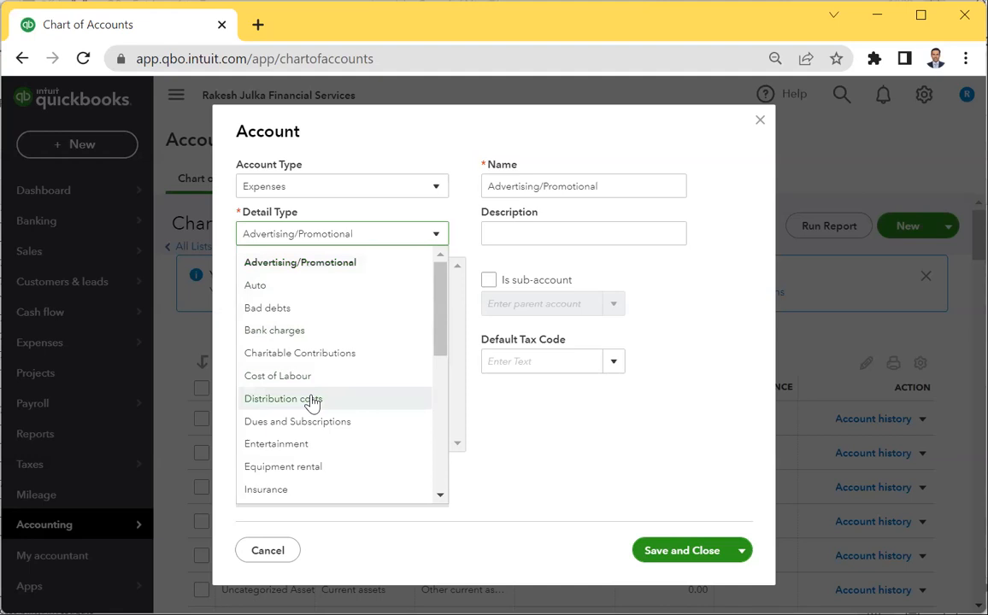
{"action": "scroll", "coordinate": [307, 410], "scroll_direction": "down", "scroll_amount": 3}
{"action": "scroll", "coordinate": [303, 453], "scroll_direction": "down", "scroll_amount": 2}
{"action": "scroll", "coordinate": [304, 457], "scroll_direction": "up", "scroll_amount": 6}
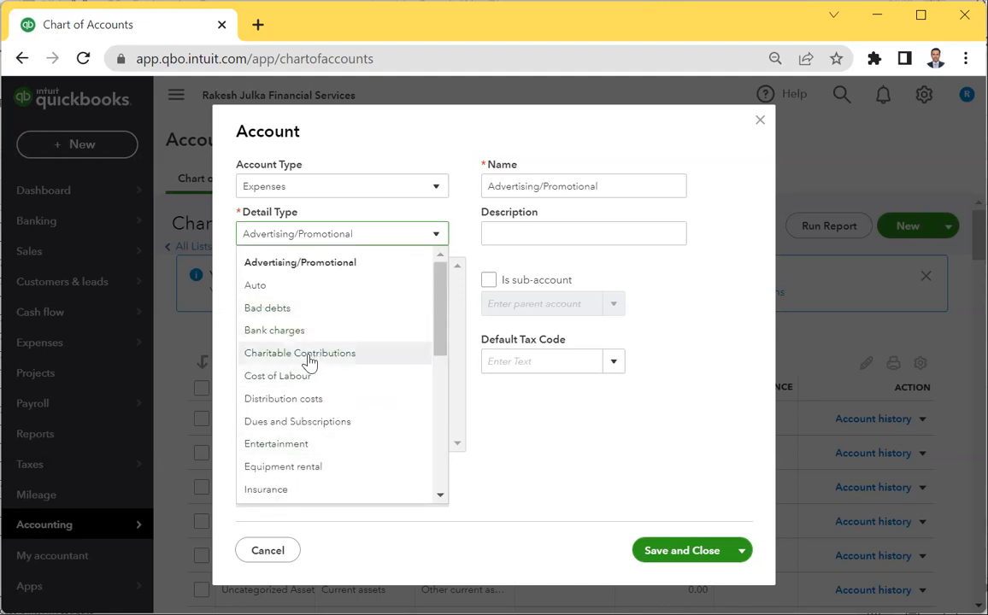
{"action": "scroll", "coordinate": [308, 353], "scroll_direction": "down", "scroll_amount": 1}
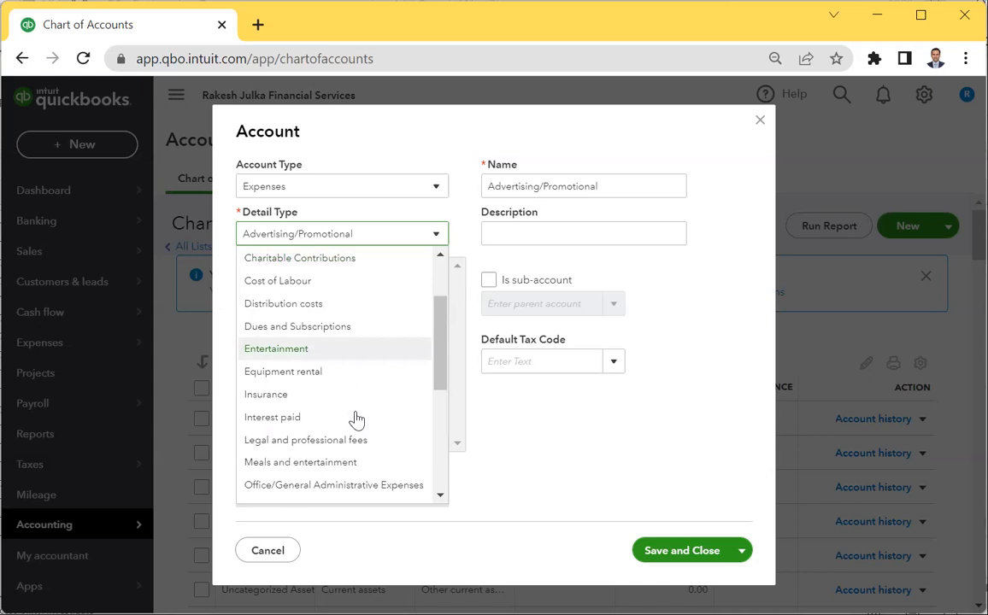
{"action": "left_click", "coordinate": [312, 377]}
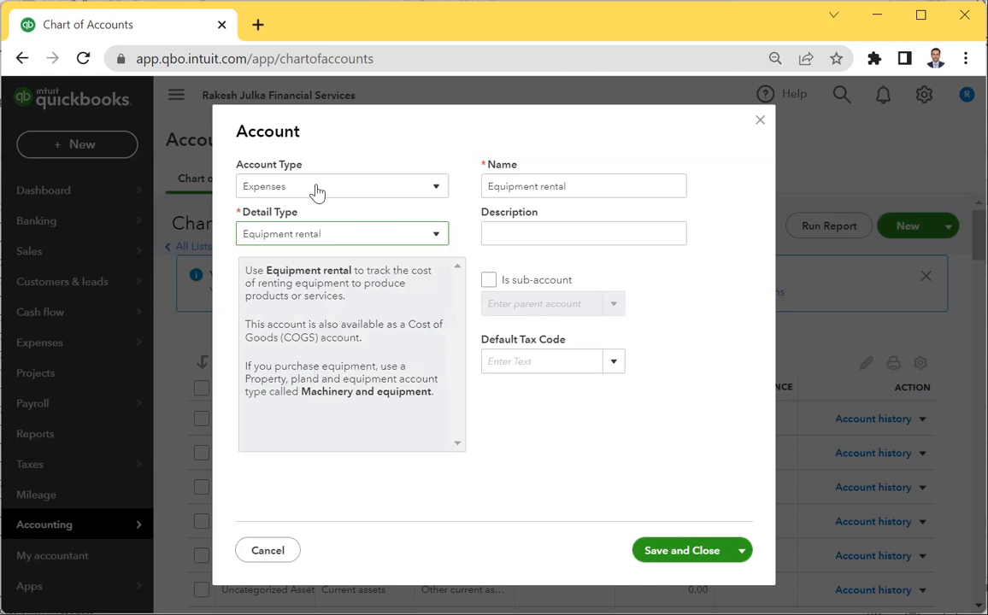
Name the account 'Rent of Machinery', describe it as 'Drilling Machine', and save.
{"action": "left_click", "coordinate": [638, 188]}
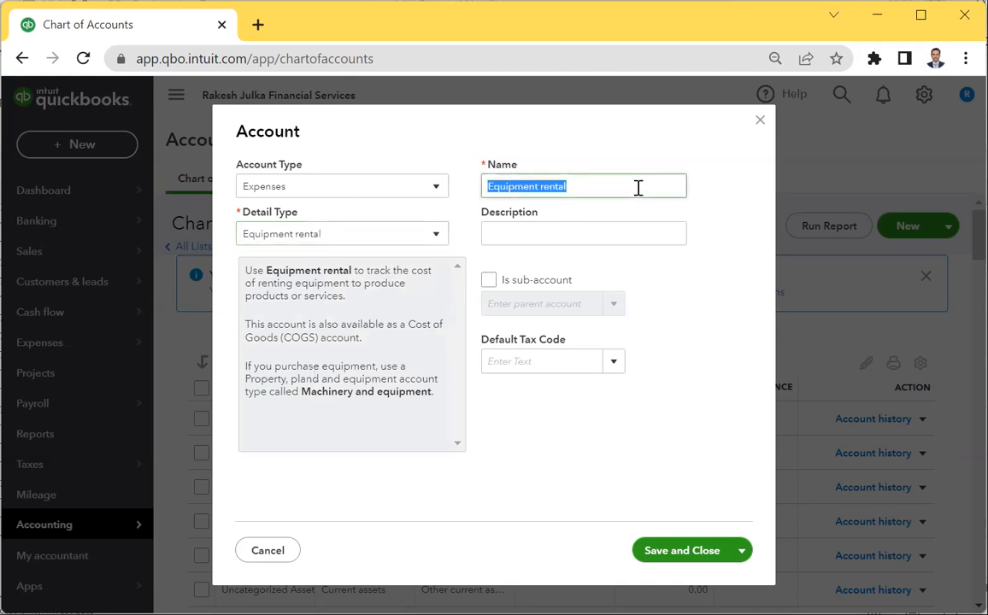
{"action": "type", "text": "Ren"}
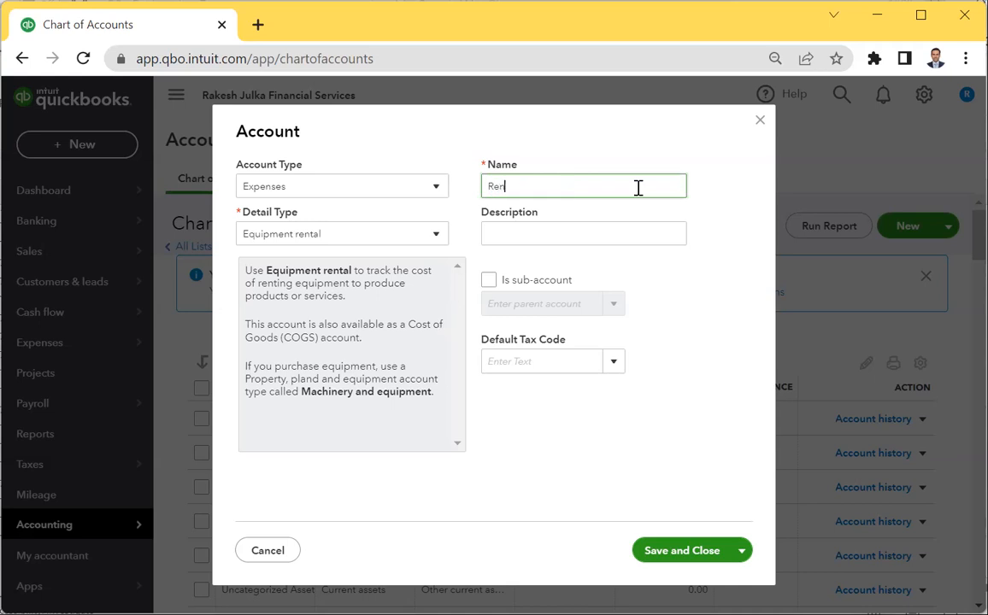
{"action": "type", "text": "t of Machinery"}
{"action": "left_click", "coordinate": [547, 236]}
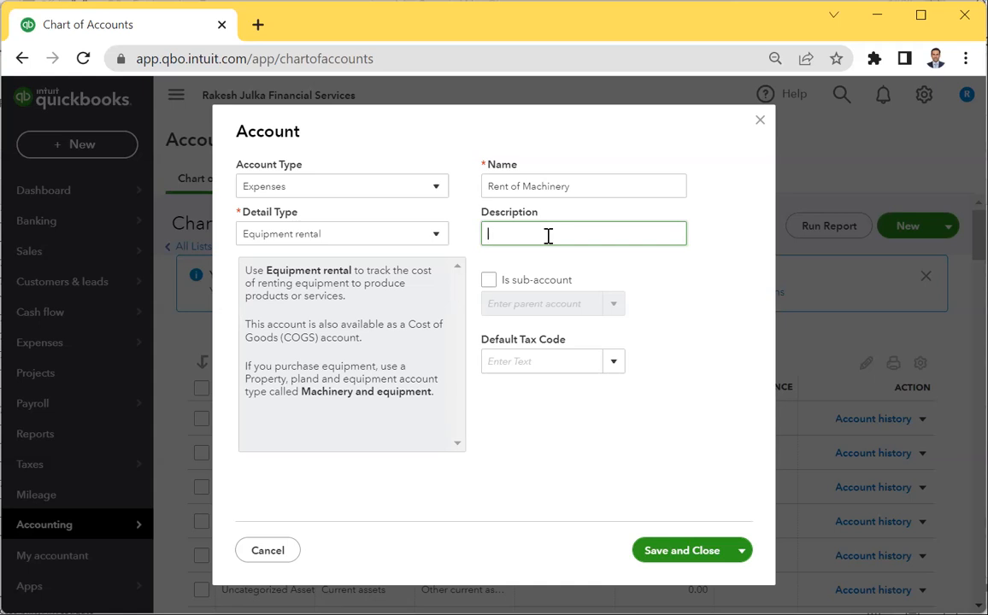
{"action": "type", "text": "Drilling Machine"}
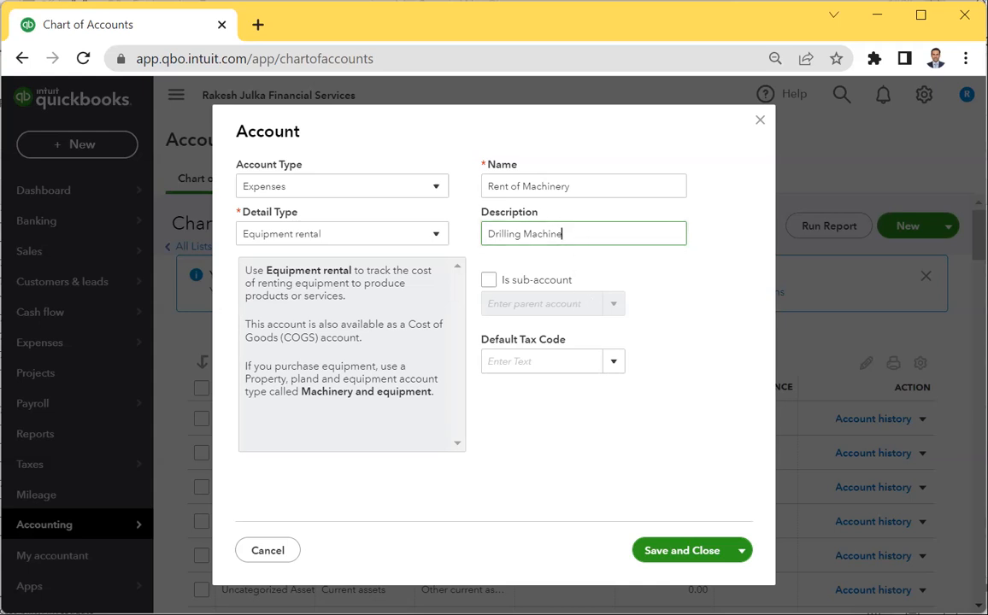
{"action": "left_click", "coordinate": [681, 561]}
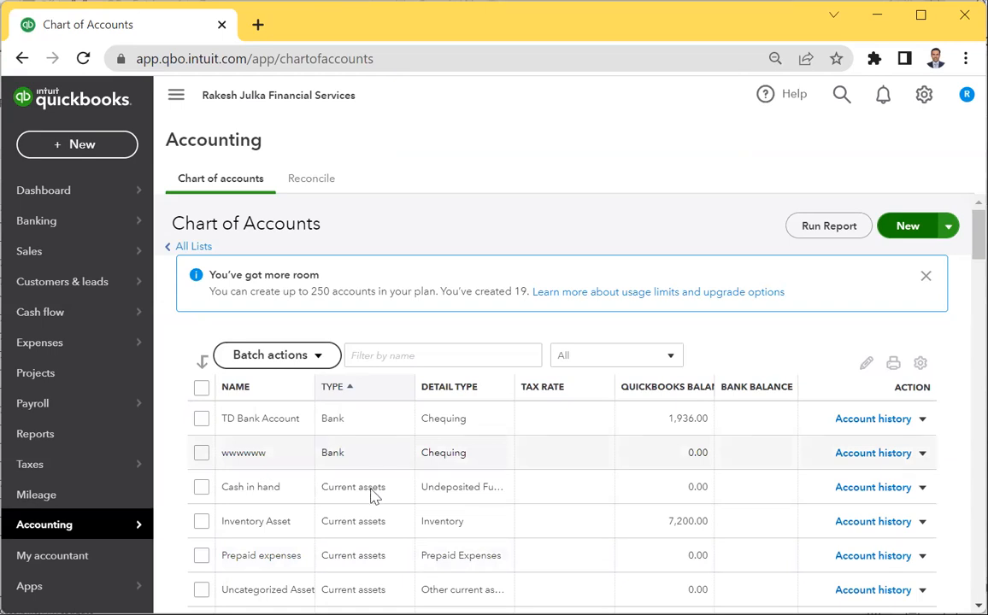
{"action": "scroll", "coordinate": [346, 478], "scroll_direction": "down", "scroll_amount": 3}
{"action": "scroll", "coordinate": [341, 486], "scroll_direction": "up", "scroll_amount": 2}
{"action": "scroll", "coordinate": [338, 489], "scroll_direction": "up", "scroll_amount": 1}
{"action": "scroll", "coordinate": [331, 487], "scroll_direction": "down", "scroll_amount": 2}
{"action": "scroll", "coordinate": [344, 419], "scroll_direction": "up", "scroll_amount": 2}
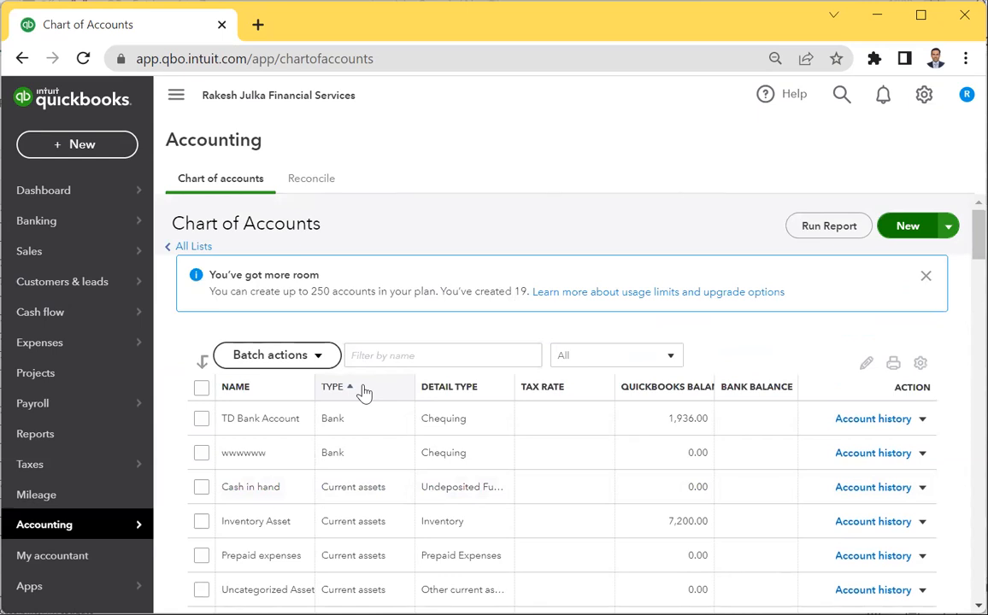
{"action": "left_click", "coordinate": [425, 354]}
{"action": "type", "text": "truck"}
{"action": "key", "text": "ctrl+a"}
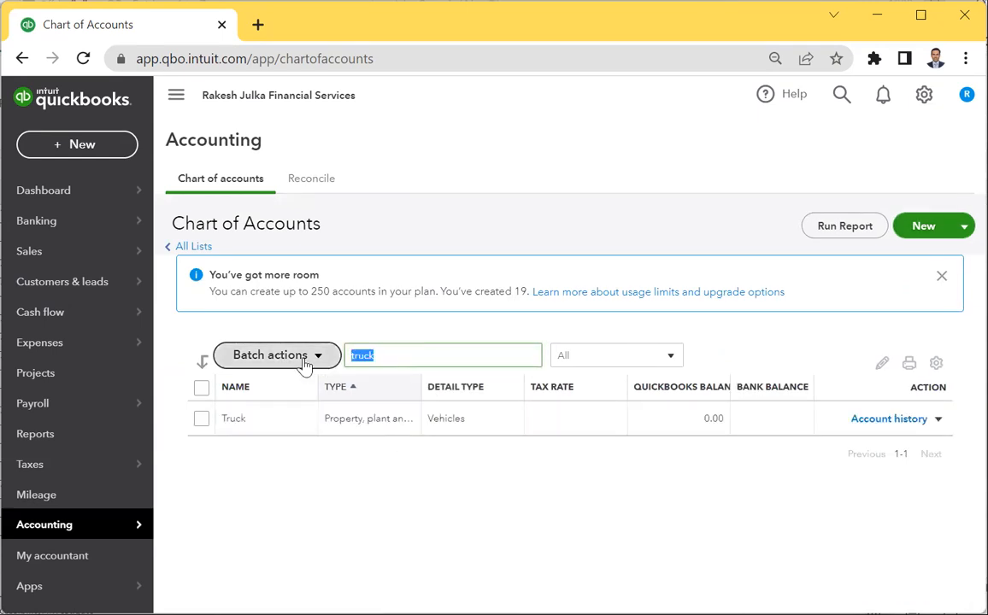
{"action": "type", "text": "rent"}
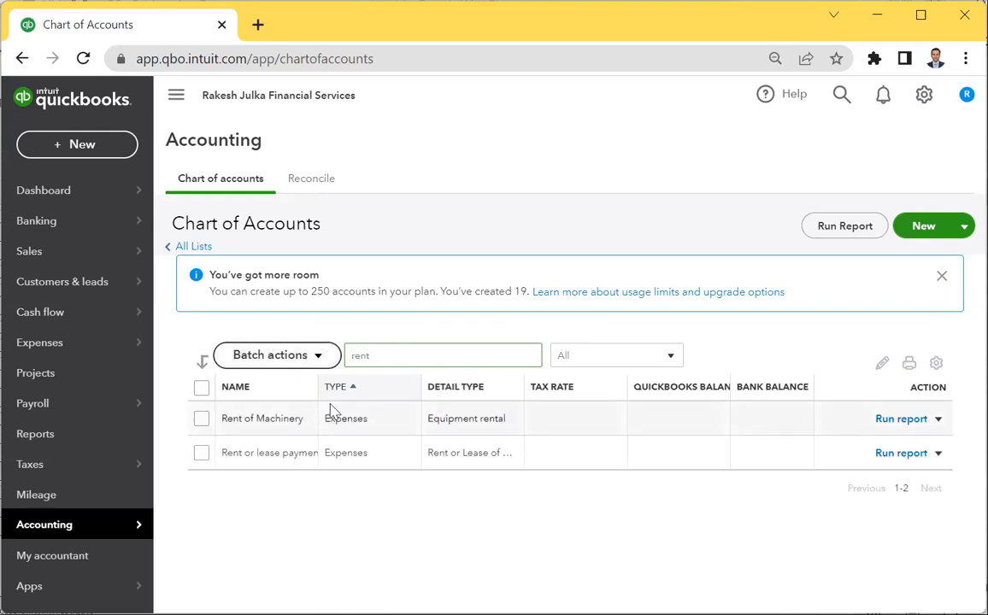
{"action": "key", "text": "BackSpace"}
{"action": "key", "text": "BackSpace"}
{"action": "key", "text": "BackSpace"}
{"action": "key", "text": "BackSpace"}
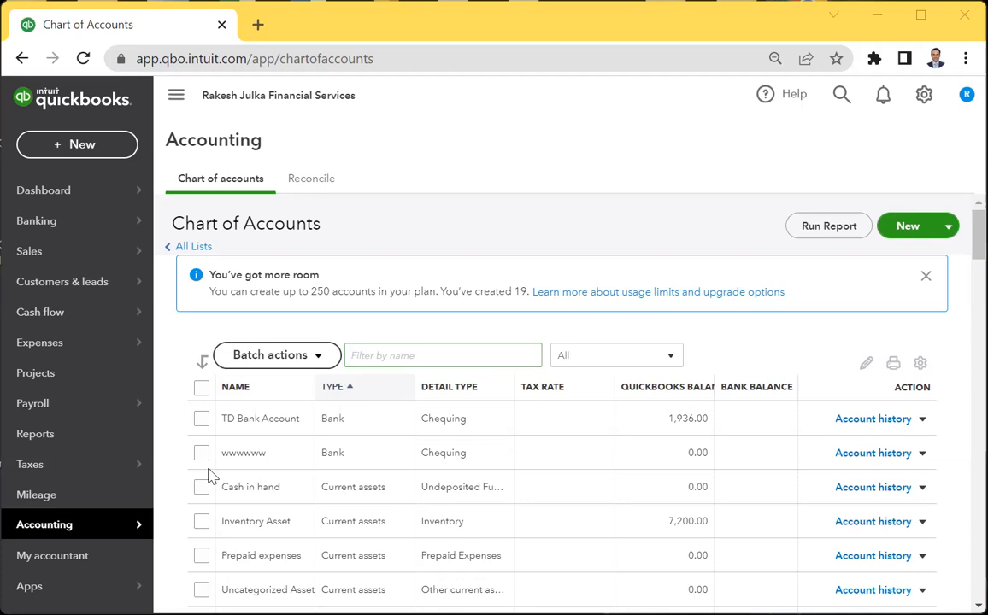
Create an Income account with Service/Fee Income detail, rename it 'Service Revenue', and save.
{"action": "left_click", "coordinate": [911, 231]}
{"action": "left_click", "coordinate": [347, 188]}
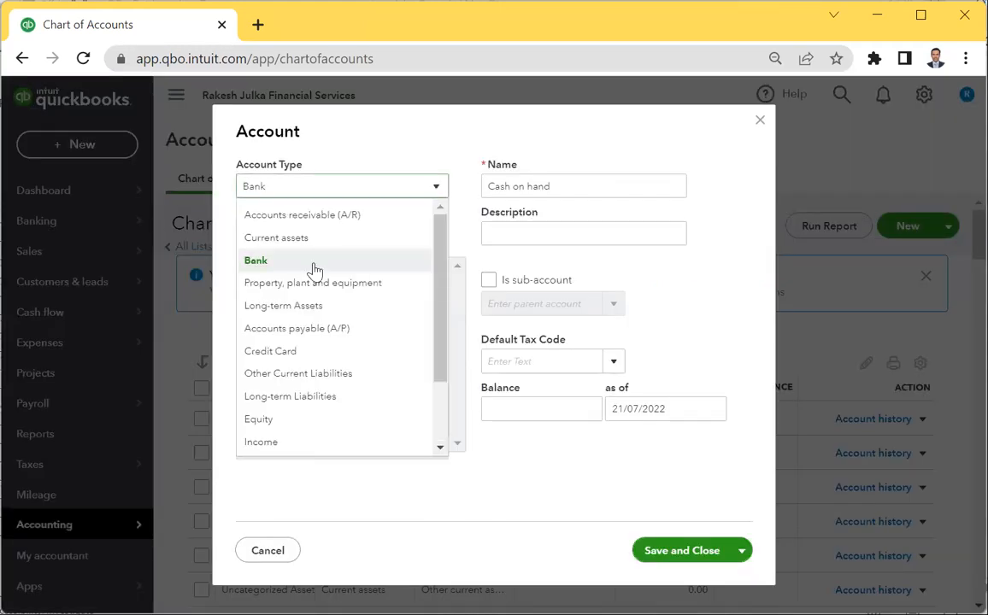
{"action": "left_click", "coordinate": [261, 443]}
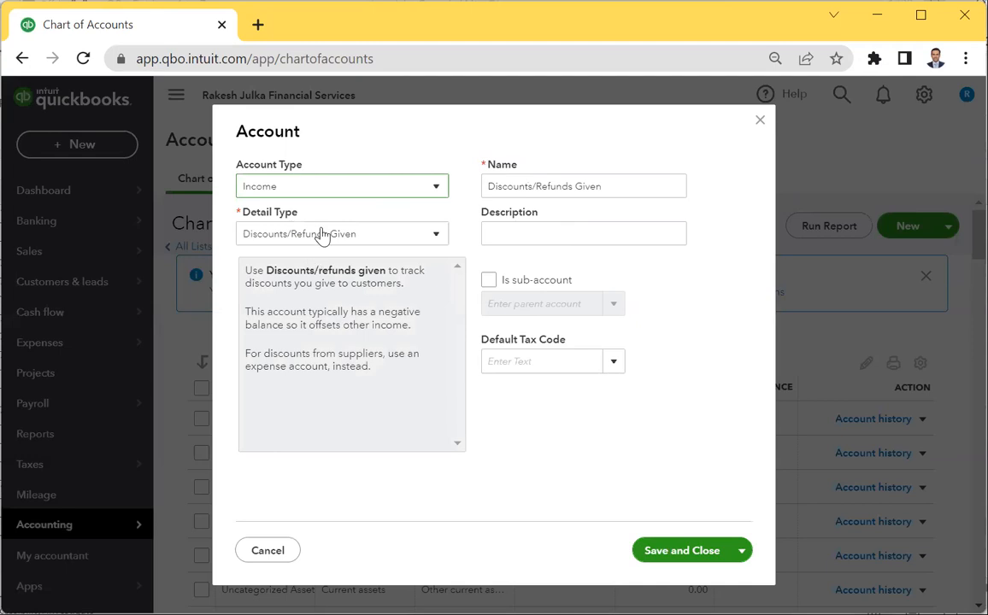
{"action": "left_click", "coordinate": [323, 236]}
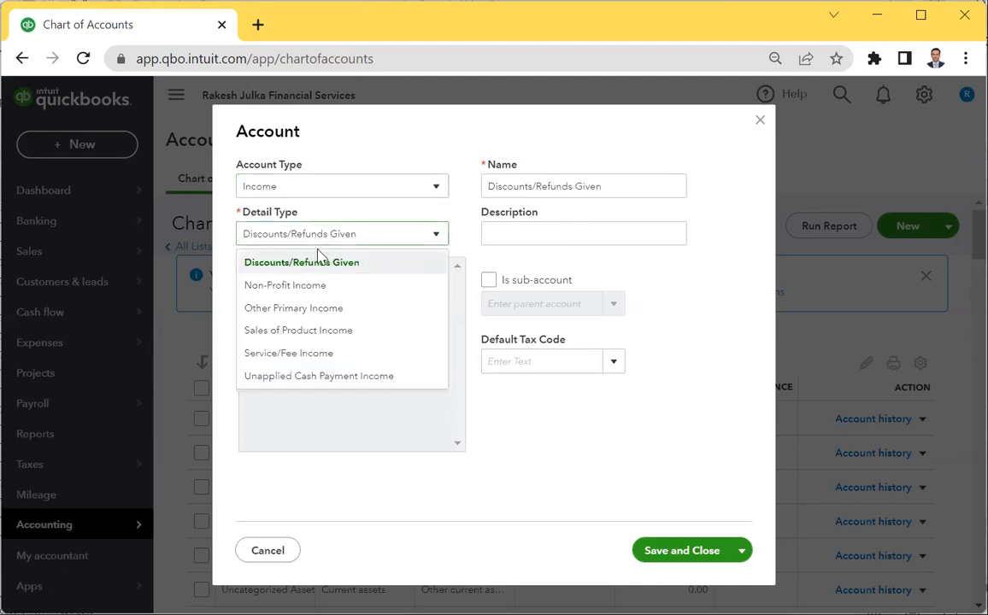
{"action": "left_click", "coordinate": [310, 361]}
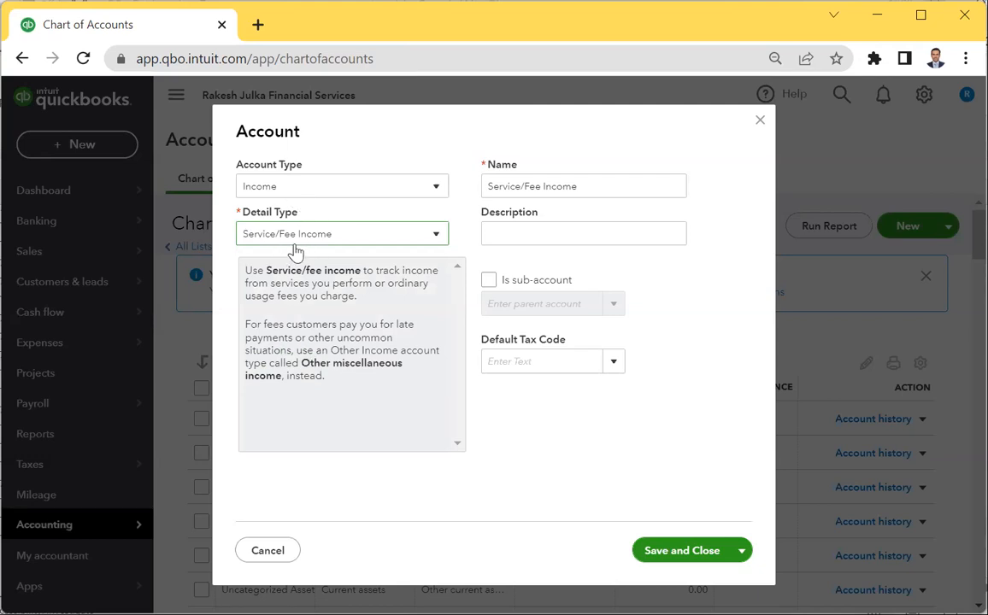
{"action": "triple_click", "coordinate": [637, 189]}
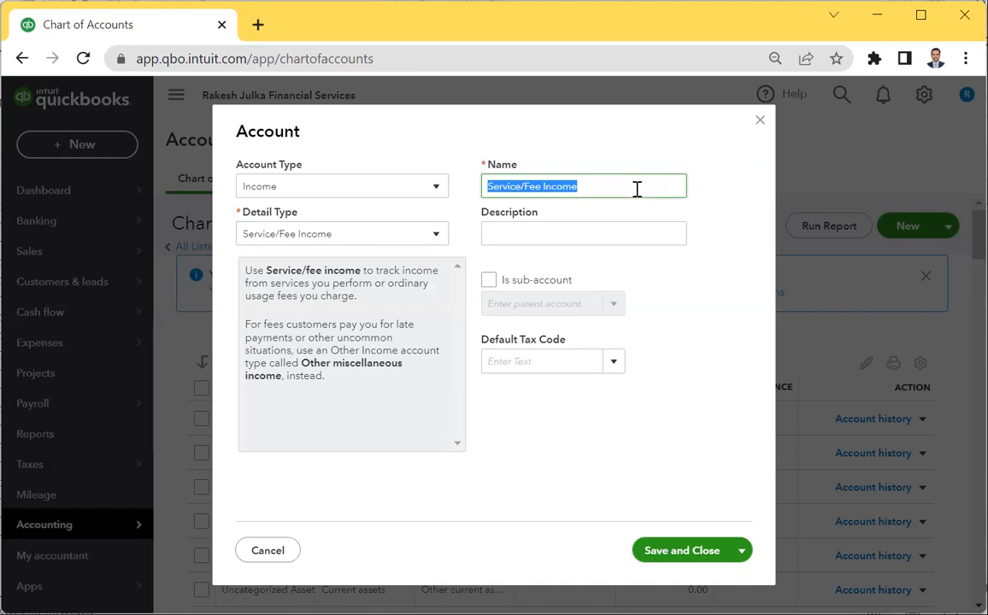
{"action": "left_click", "coordinate": [637, 189]}
{"action": "key", "text": "BackSpace"}
{"action": "key", "text": "BackSpace"}
{"action": "key", "text": "BackSpace"}
{"action": "key", "text": "BackSpace"}
{"action": "key", "text": "BackSpace"}
{"action": "key", "text": "BackSpace"}
{"action": "key", "text": "BackSpace"}
{"action": "key", "text": "BackSpace"}
{"action": "key", "text": "BackSpace"}
{"action": "key", "text": "BackSpace"}
{"action": "key", "text": "BackSpace"}
{"action": "key", "text": "BackSpace"}
{"action": "key", "text": "BackSpace"}
{"action": "key", "text": "BackSpace"}
{"action": "key", "text": "BackSpace"}
{"action": "key", "text": "BackSpace"}
{"action": "key", "text": "BackSpace"}
{"action": "key", "text": "BackSpace"}
{"action": "type", "text": "Service Revenue"}
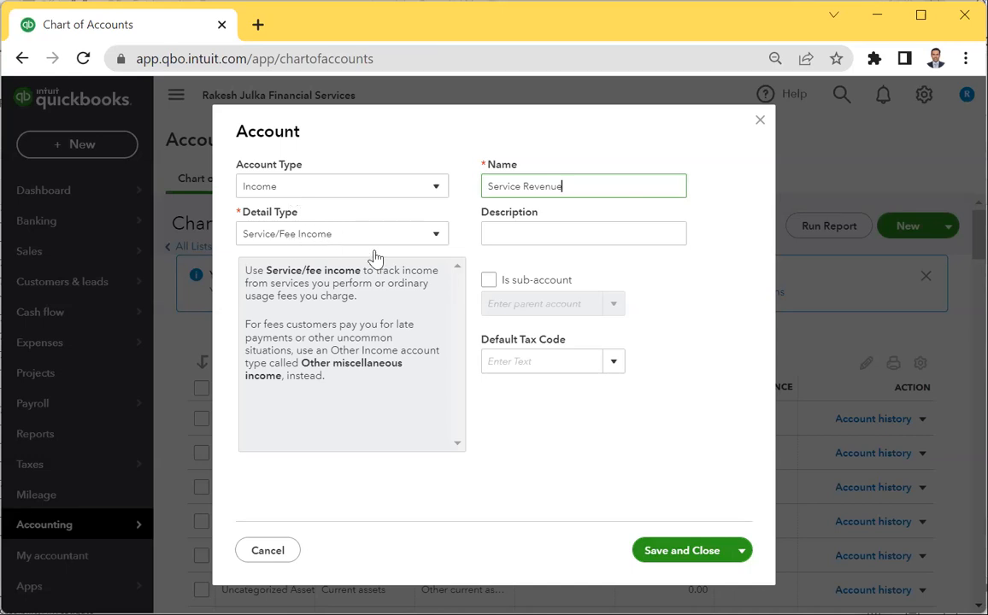
{"action": "left_click", "coordinate": [667, 560]}
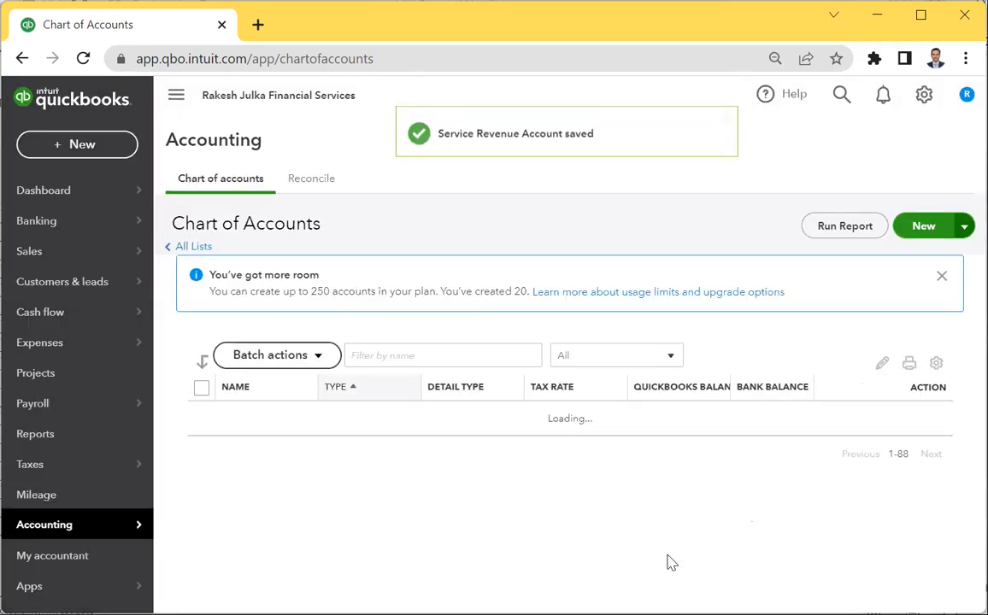